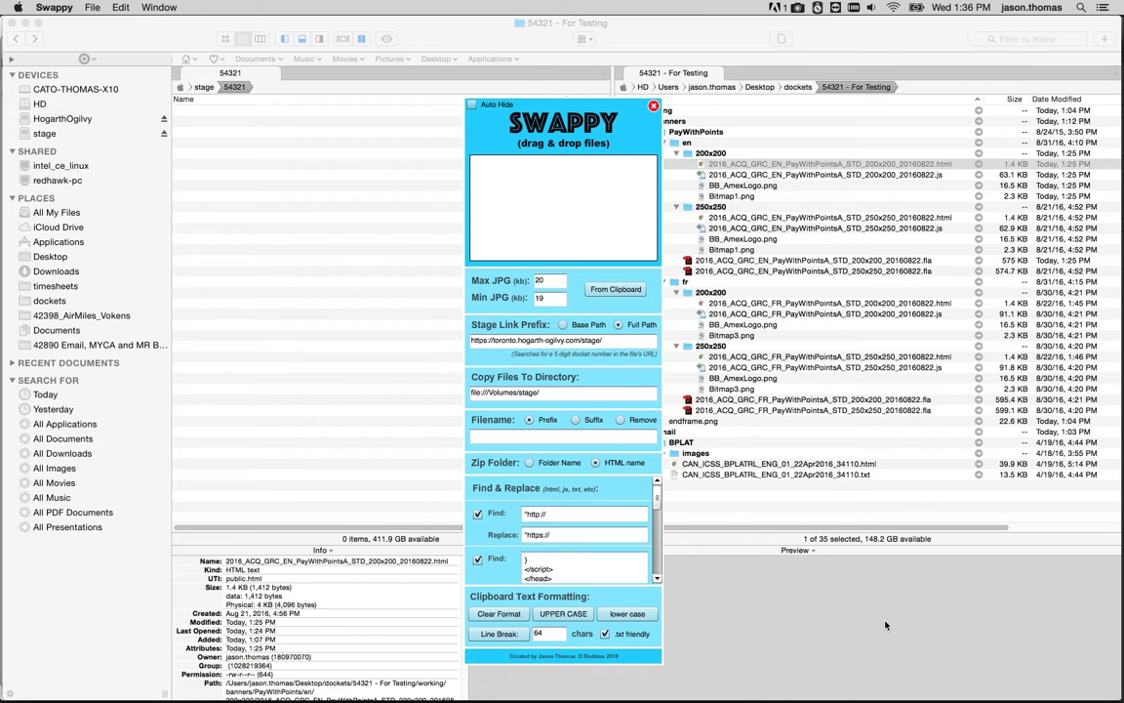
Turn on Auto Hide for the Swappy panel and dock it against the screen edge.
drag(578, 126, 677, 121)
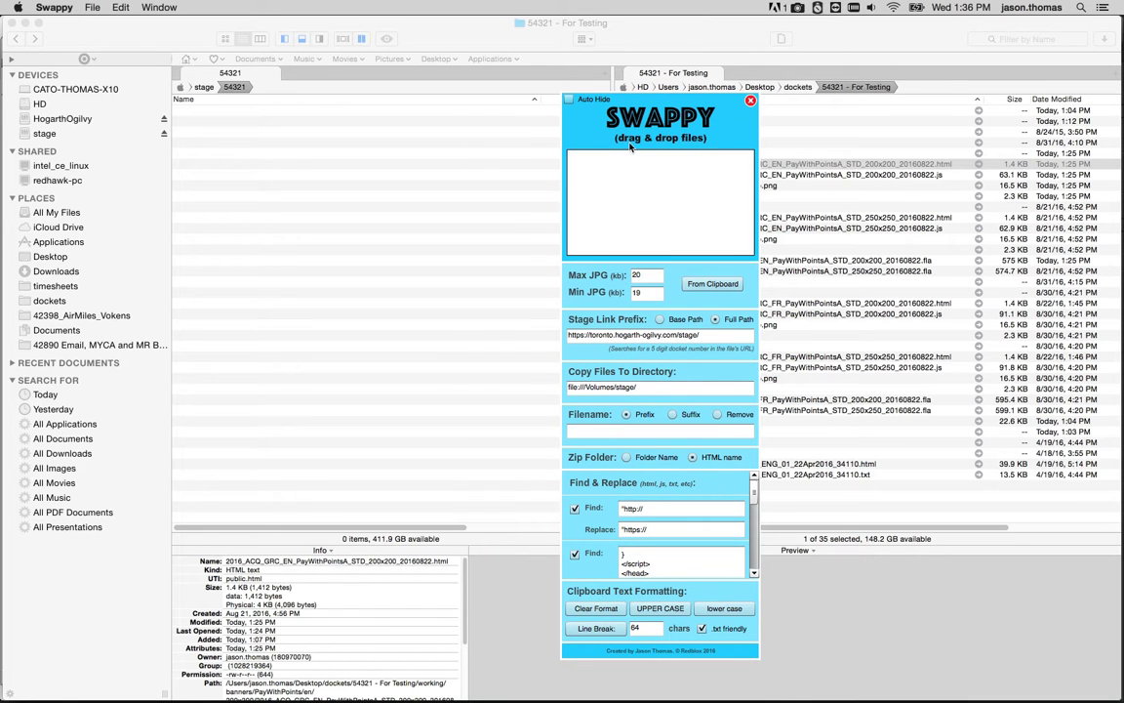
click(582, 101)
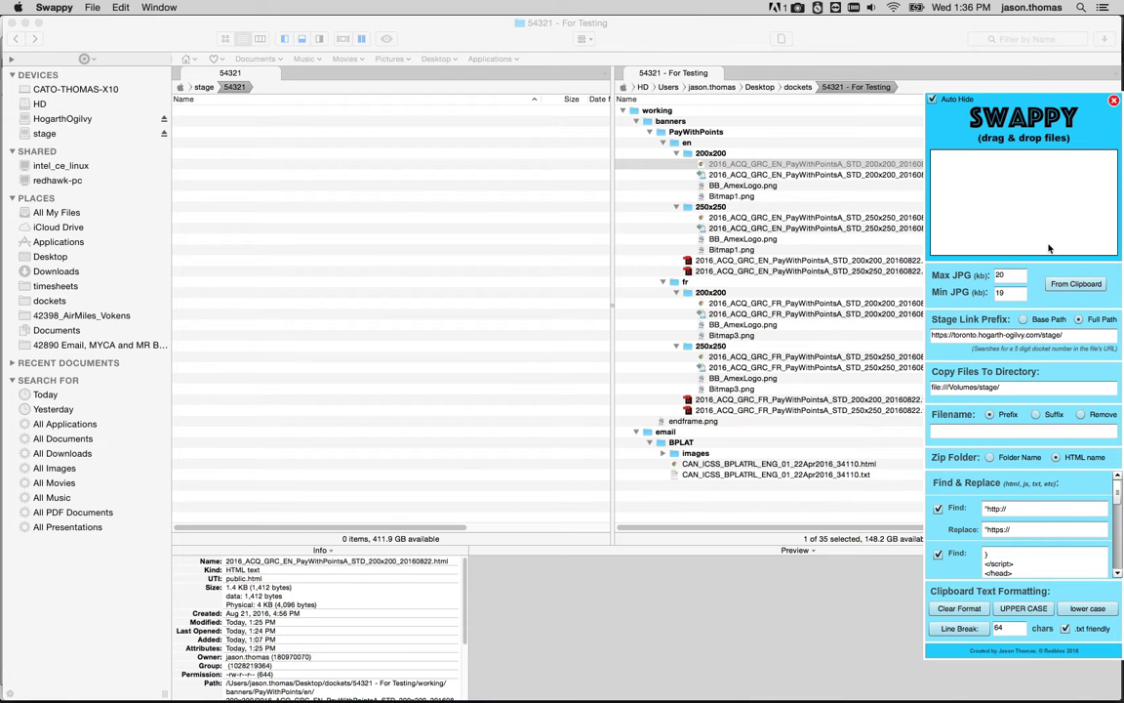
drag(1034, 193, 1112, 132)
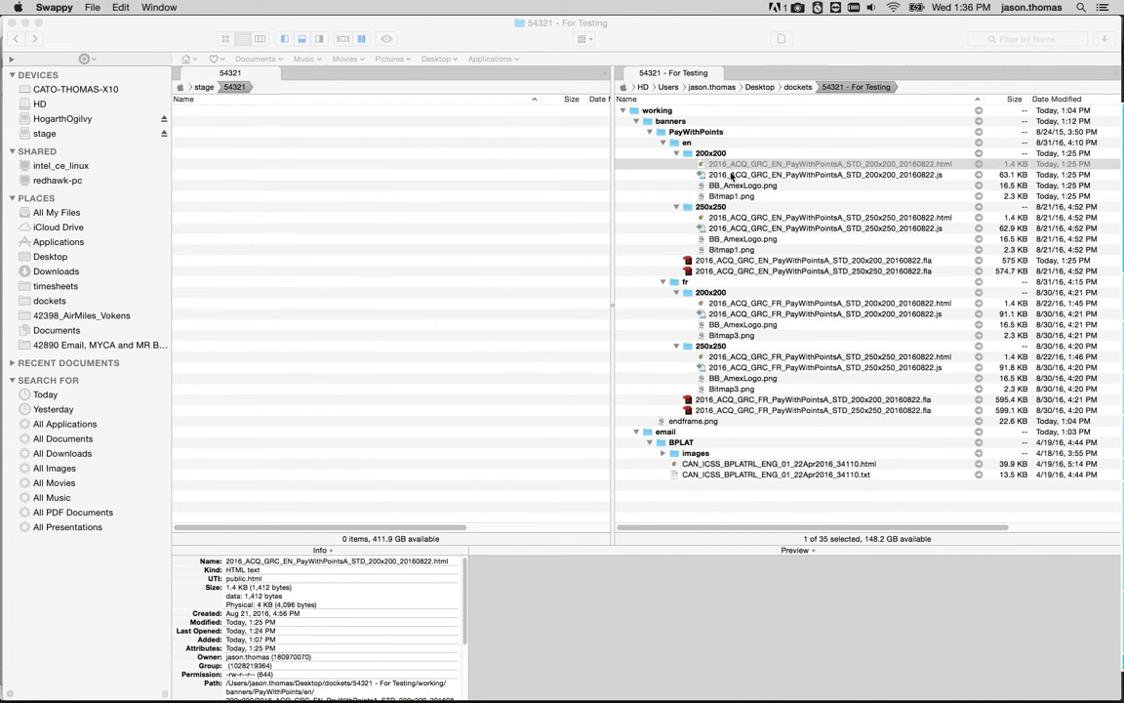
Close the browser tab previewing the 200x200 EN PayWithPoints banner.
click(739, 195)
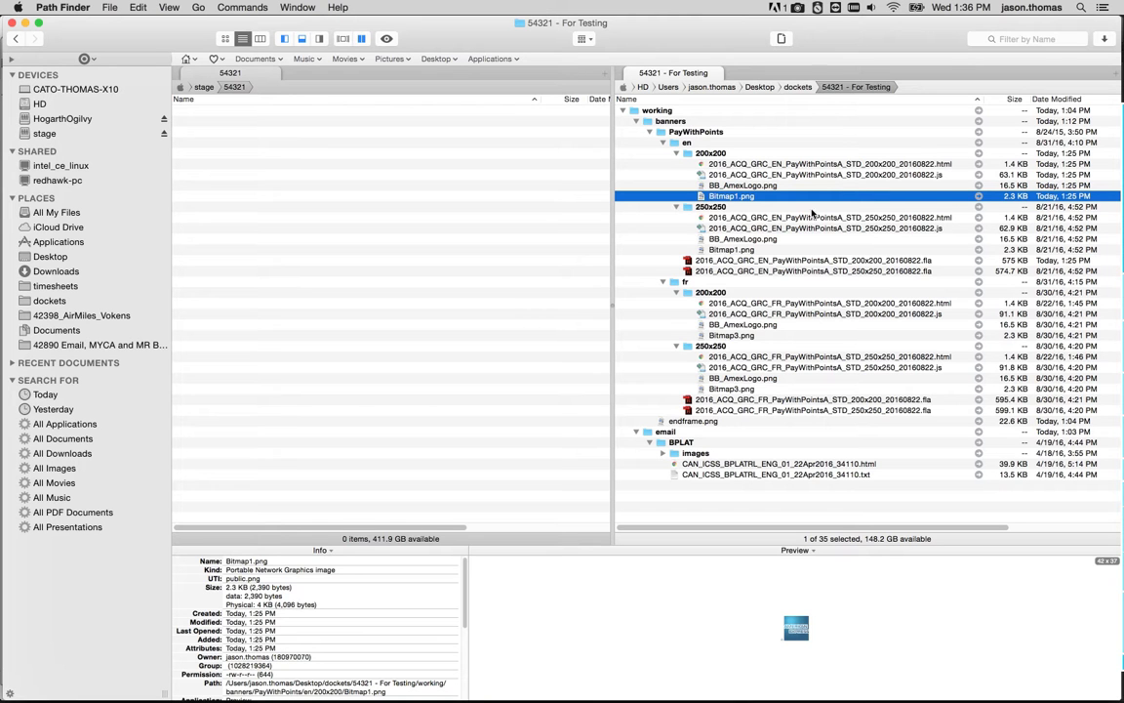
click(777, 165)
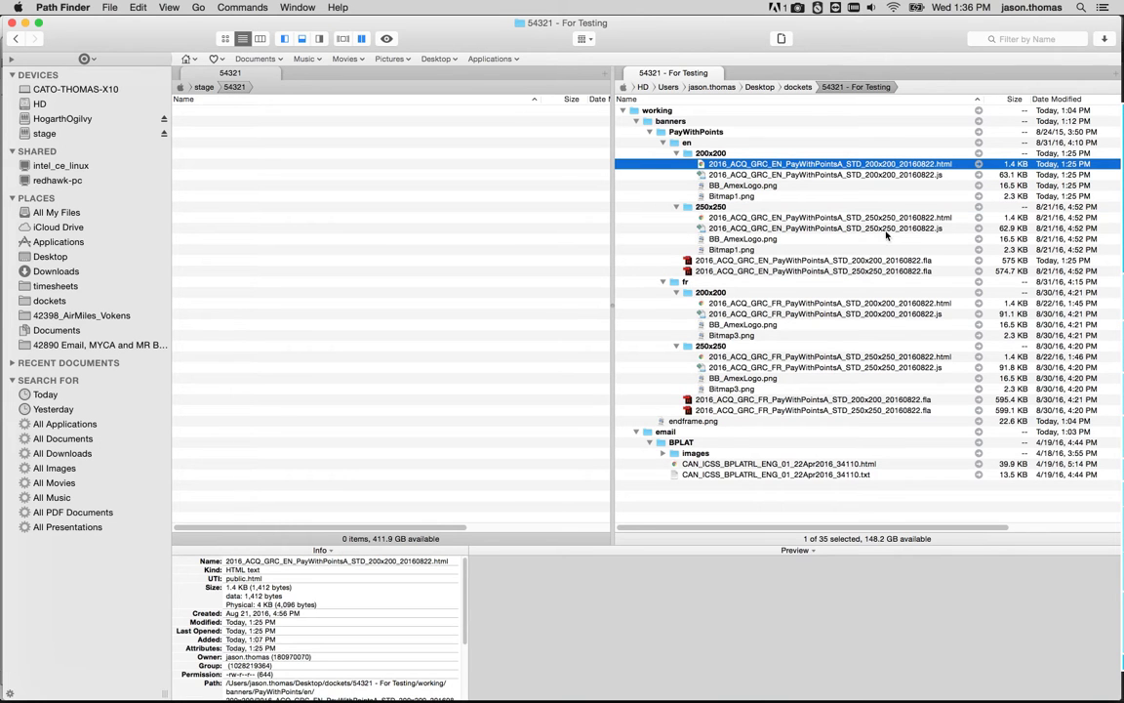
key(super+Tab)
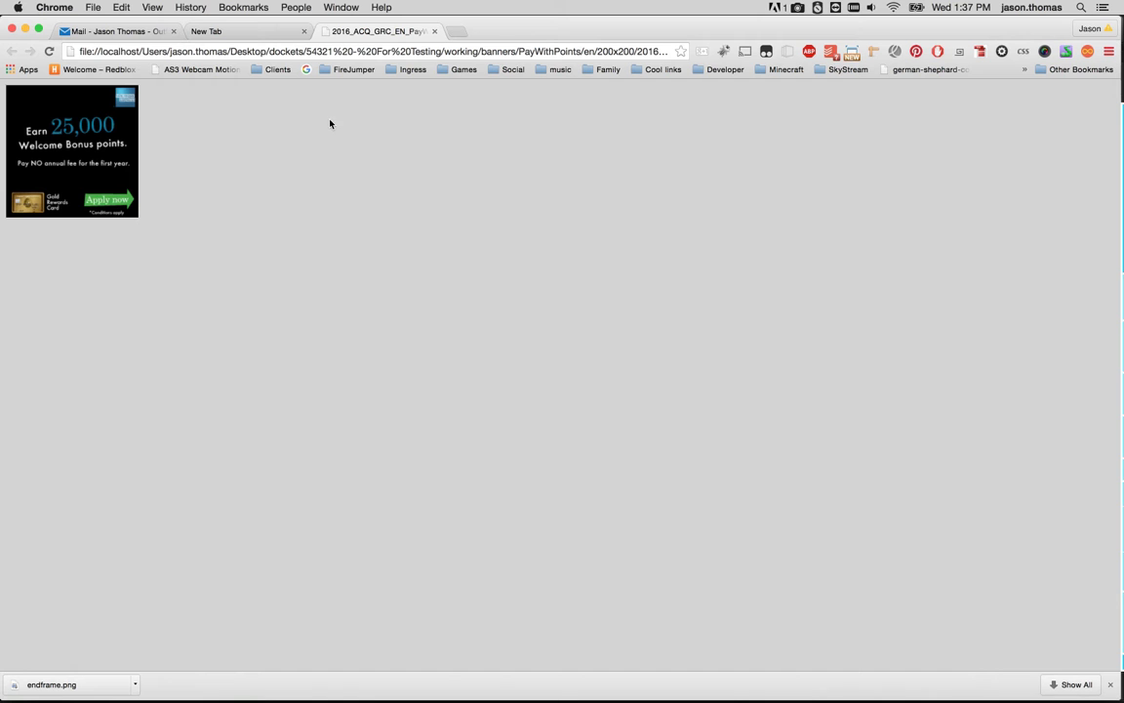
click(434, 32)
Select the 200x200 EN banner's HTML file and review Swappy's Find & Replace rules.
key(super+Tab)
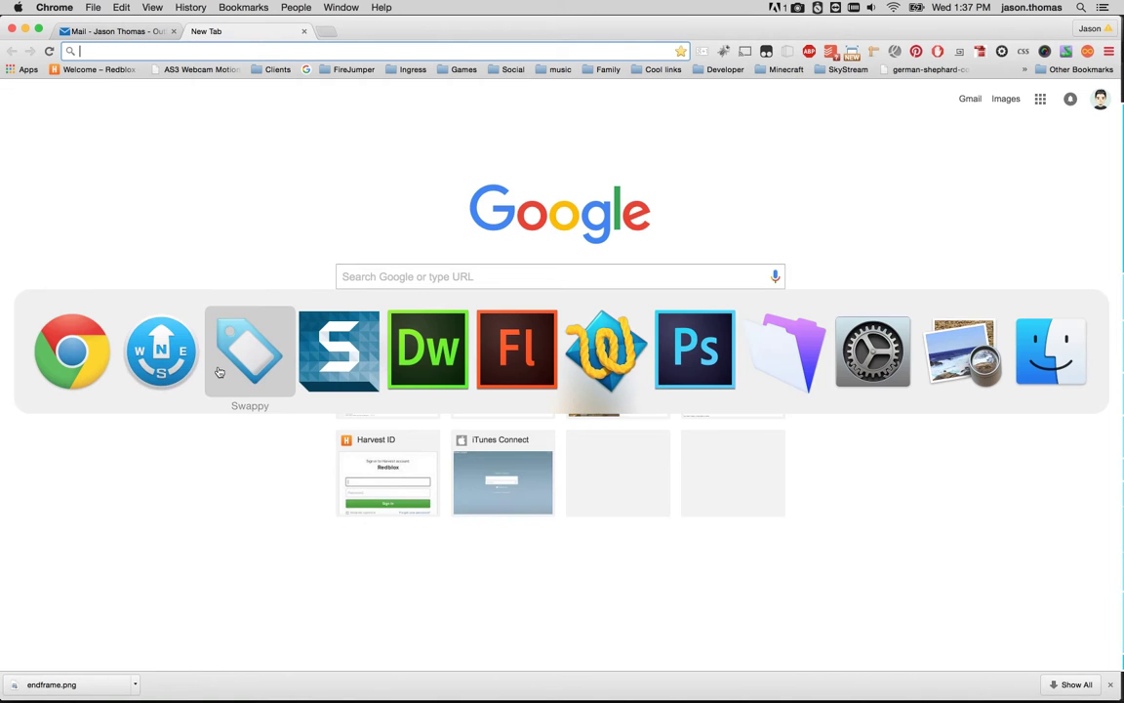
click(167, 369)
click(744, 175)
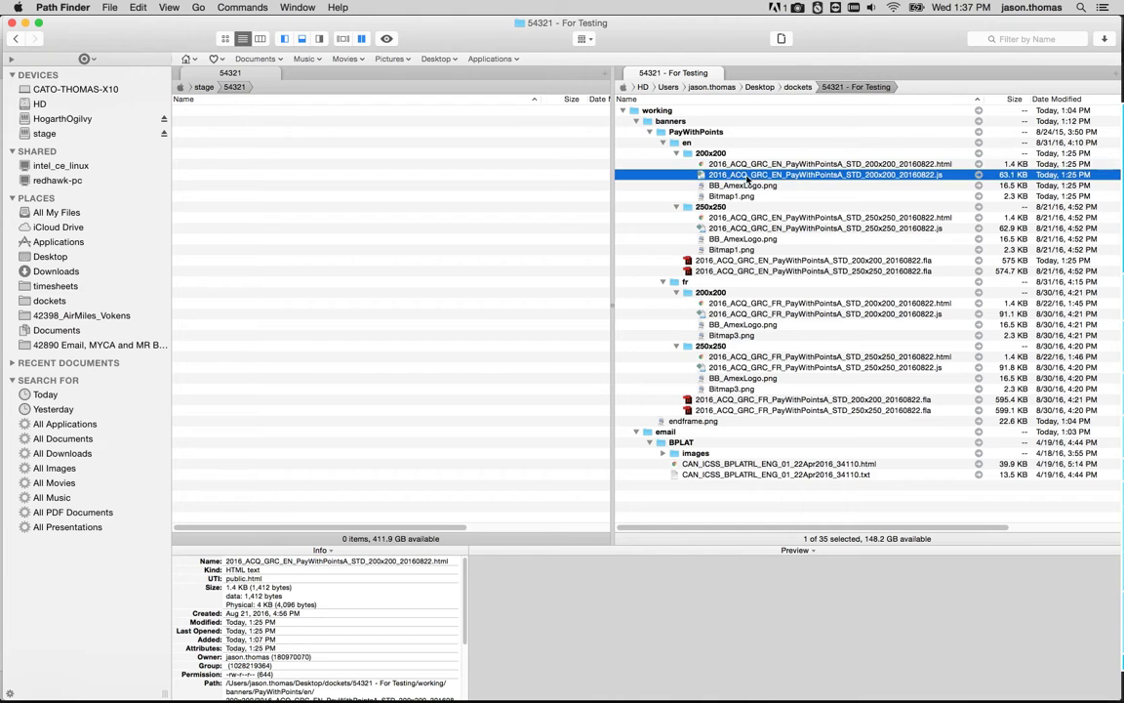
click(791, 164)
mouse_move(1122, 253)
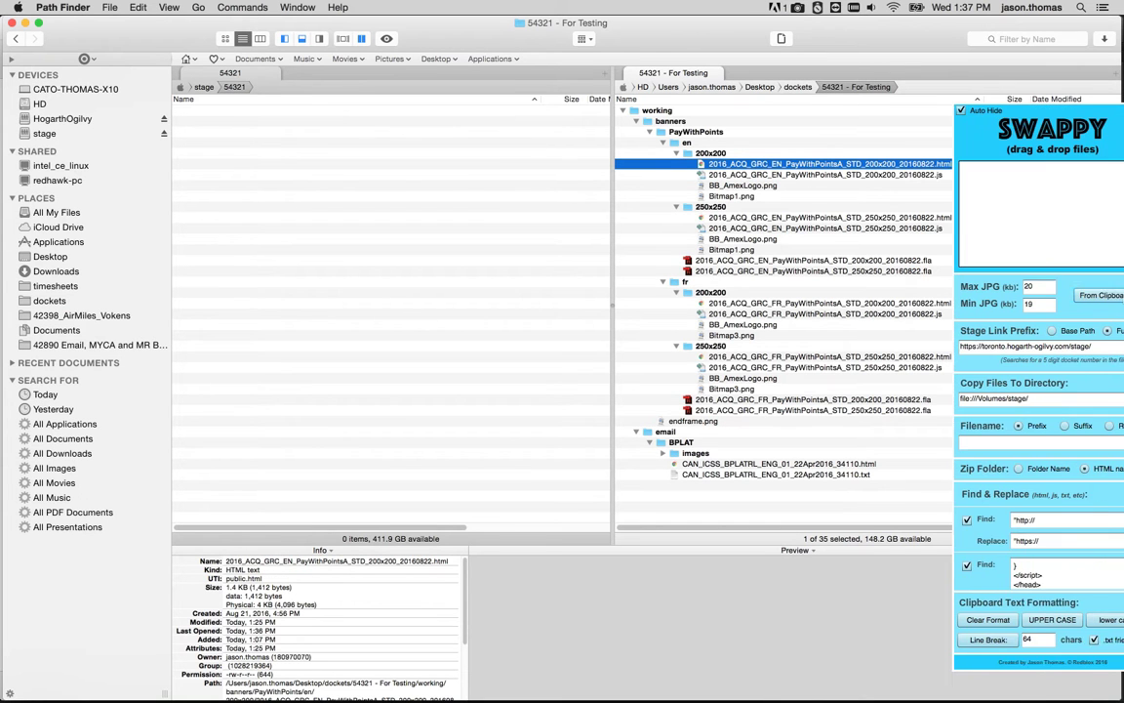
scroll(1019, 509, down, 2)
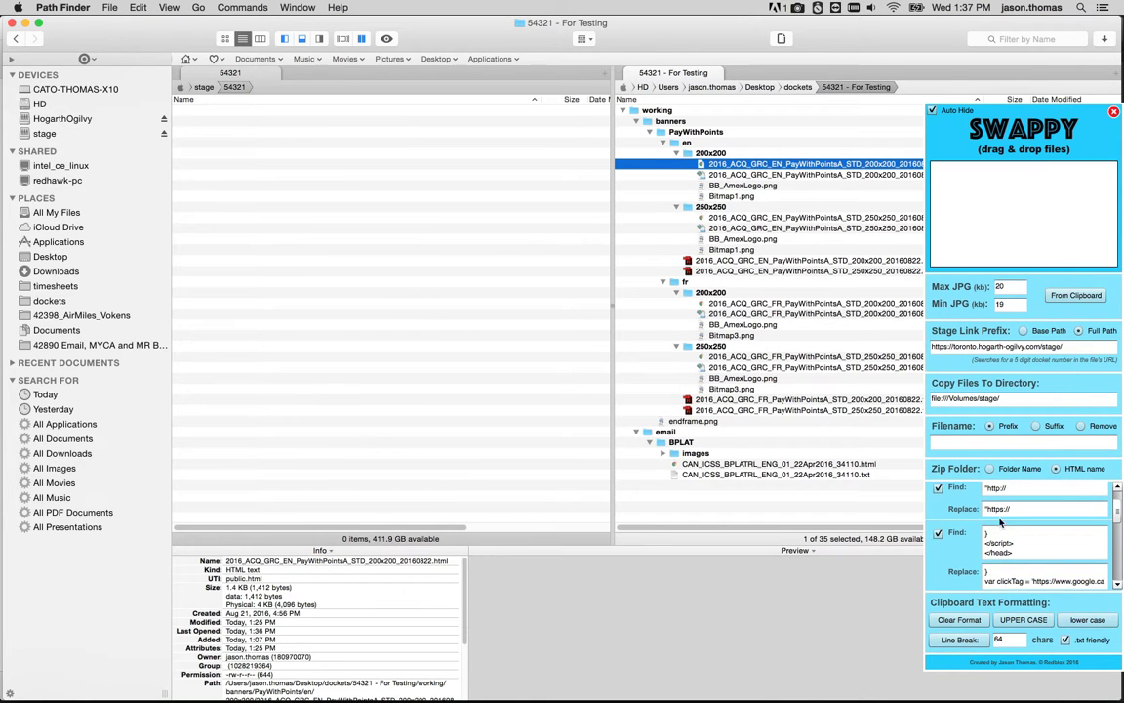
scroll(1005, 522, up, 2)
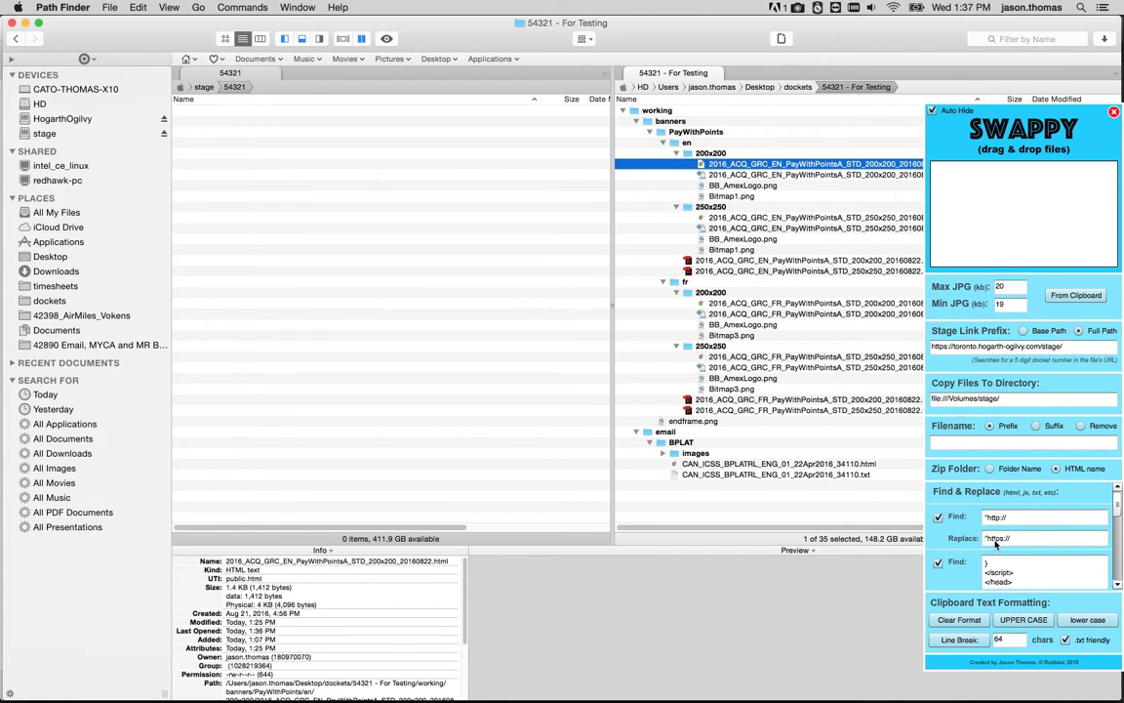
Open the 200x200 EN banner's HTML file in Dreamweaver.
right_click(771, 164)
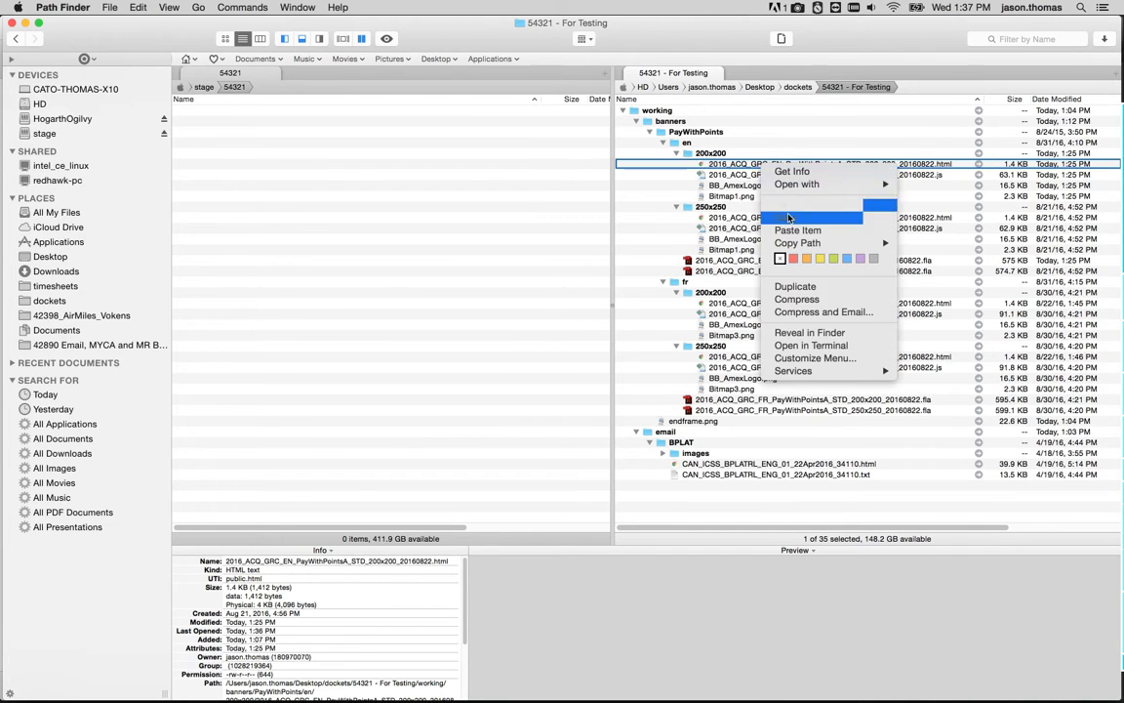
click(976, 205)
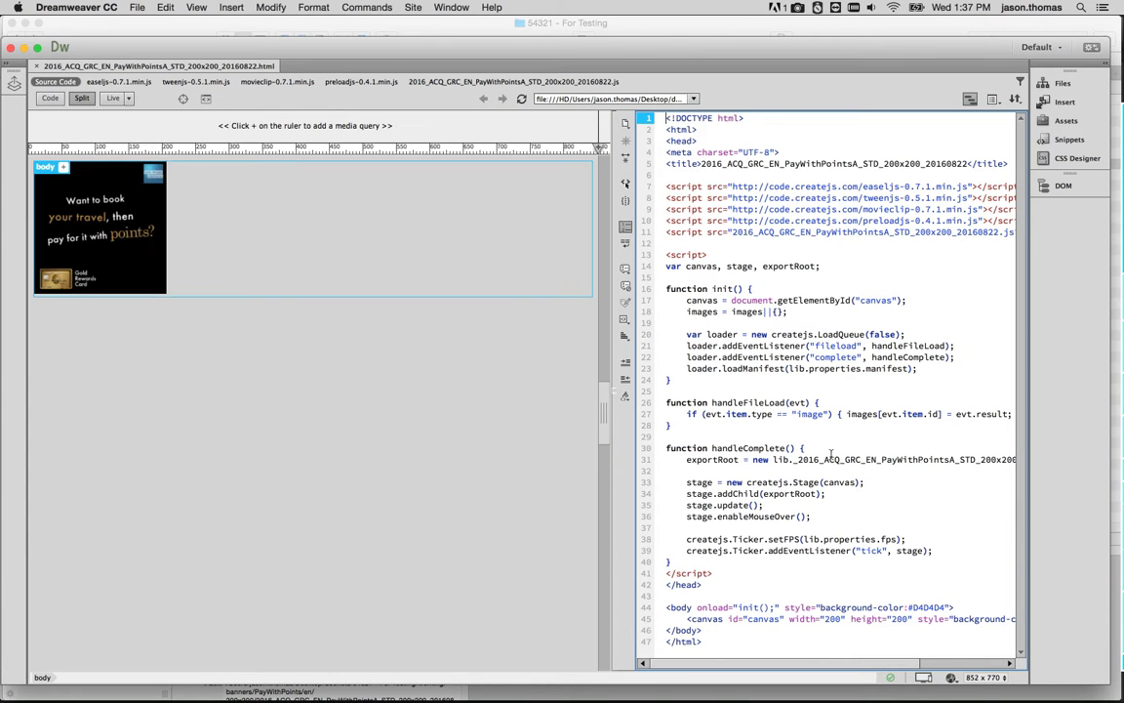
click(830, 471)
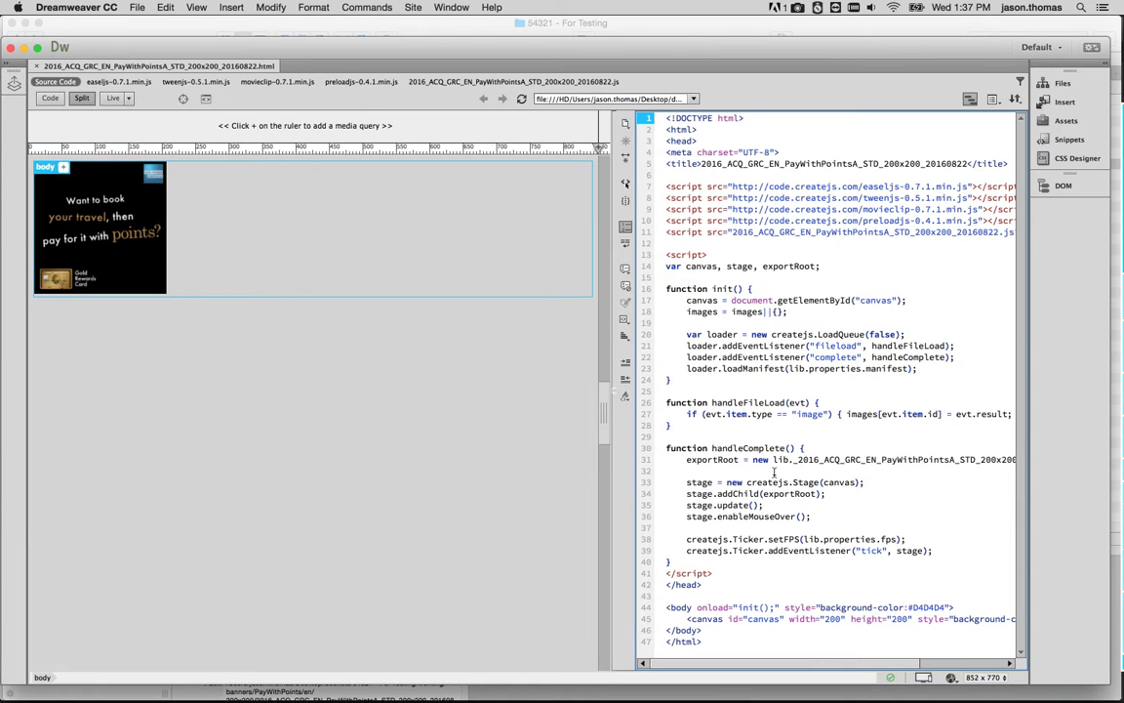
Change the first two CreateJS script URLs from http to https, then revert both edits.
click(753, 185)
text(s)
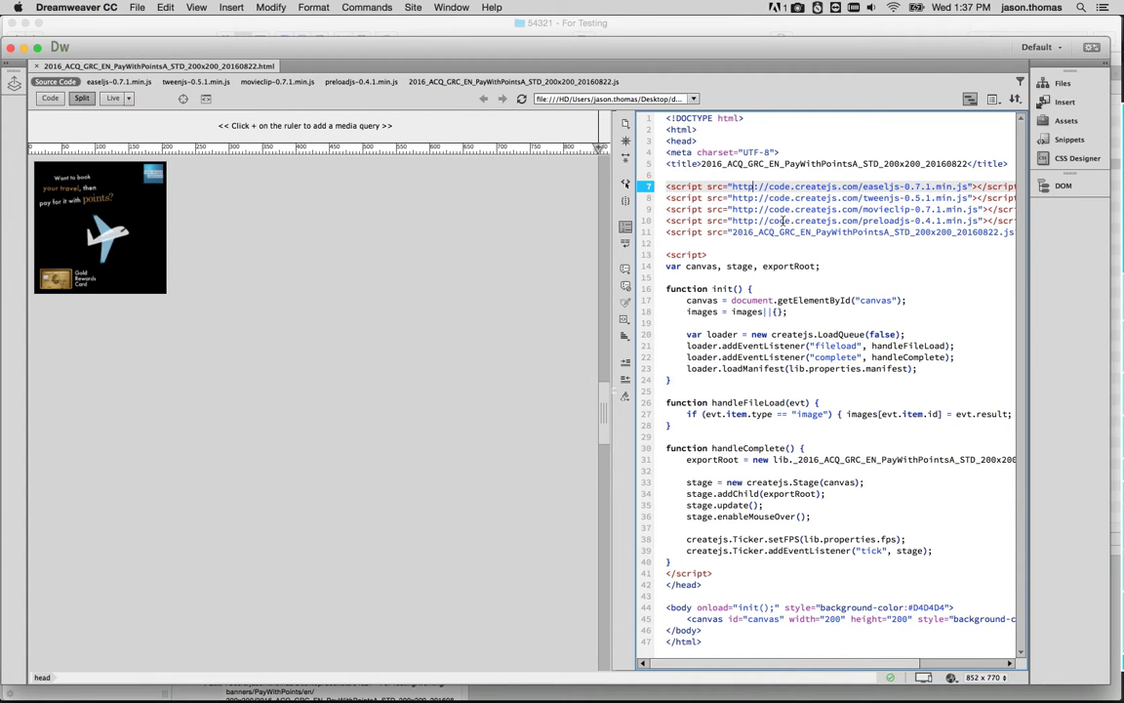
click(757, 197)
text(s)
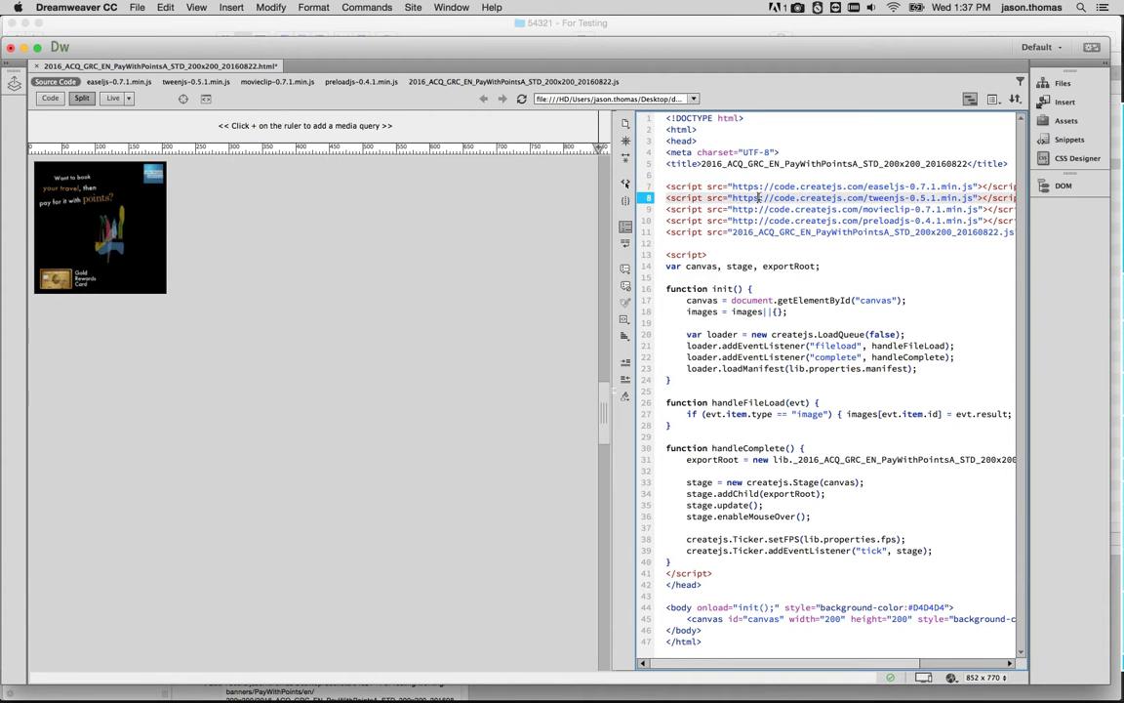
key(BackSpace)
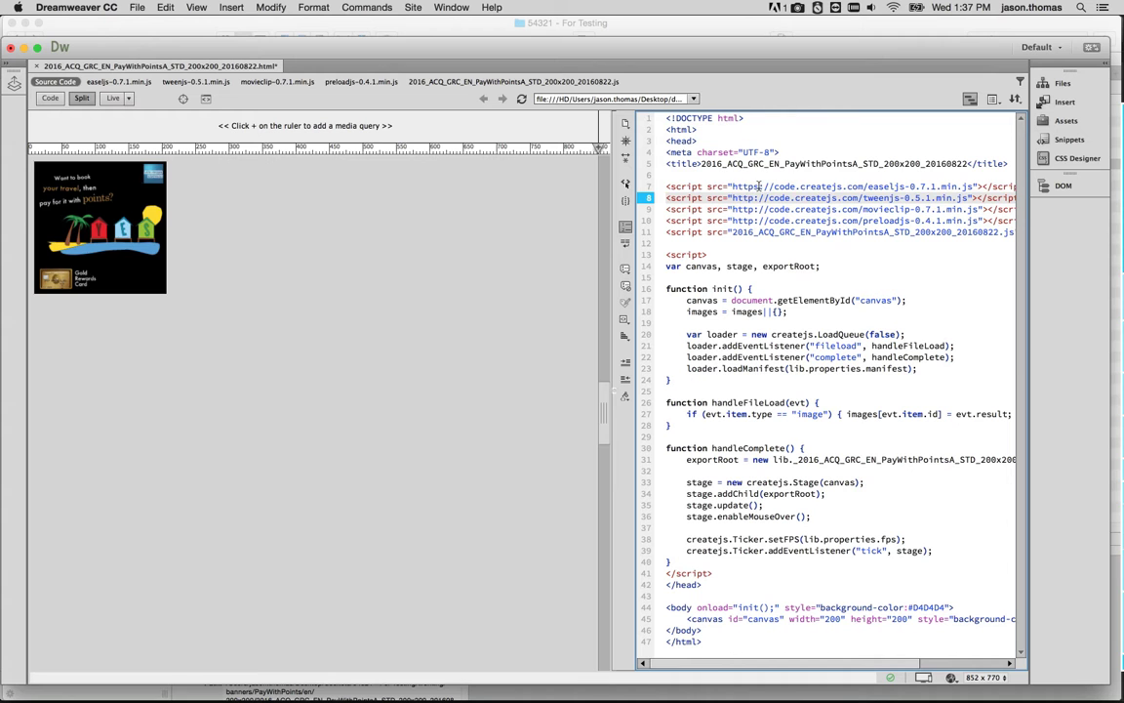
click(761, 186)
key(BackSpace)
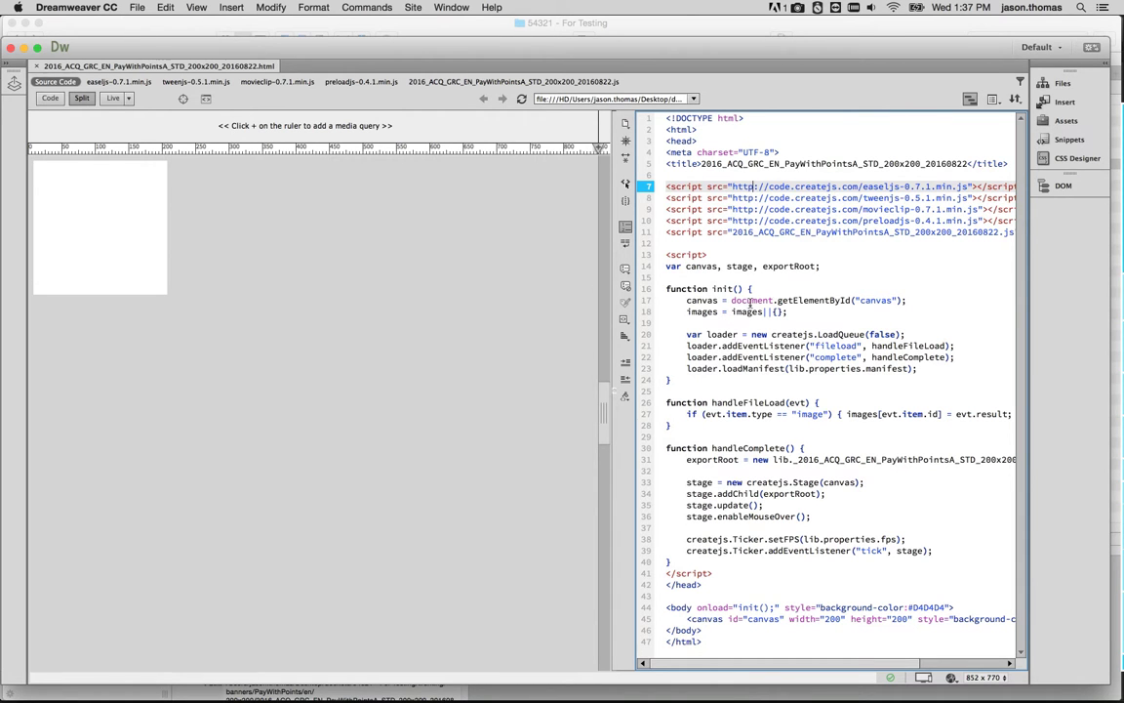
Drop the 200x200 EN banner's HTML file onto Swappy to run its find and replace rules.
mouse_move(348, 680)
key(super+Tab)
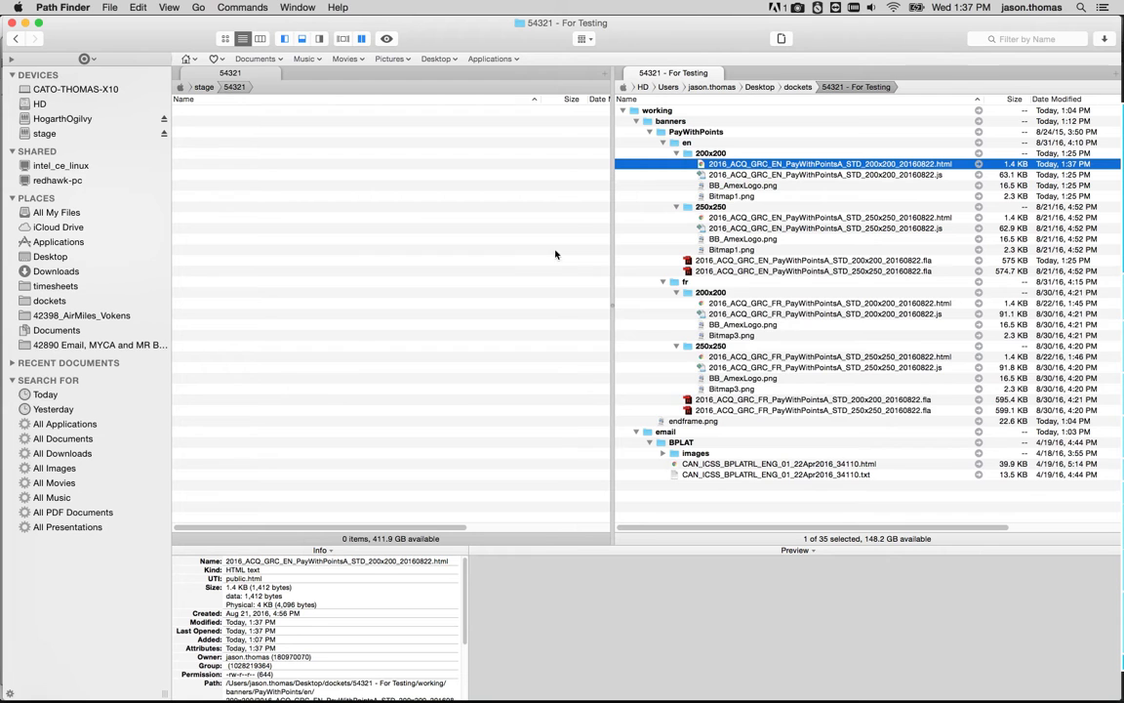
key(super+Tab)
key(super+Tab)
key(super+Tab)
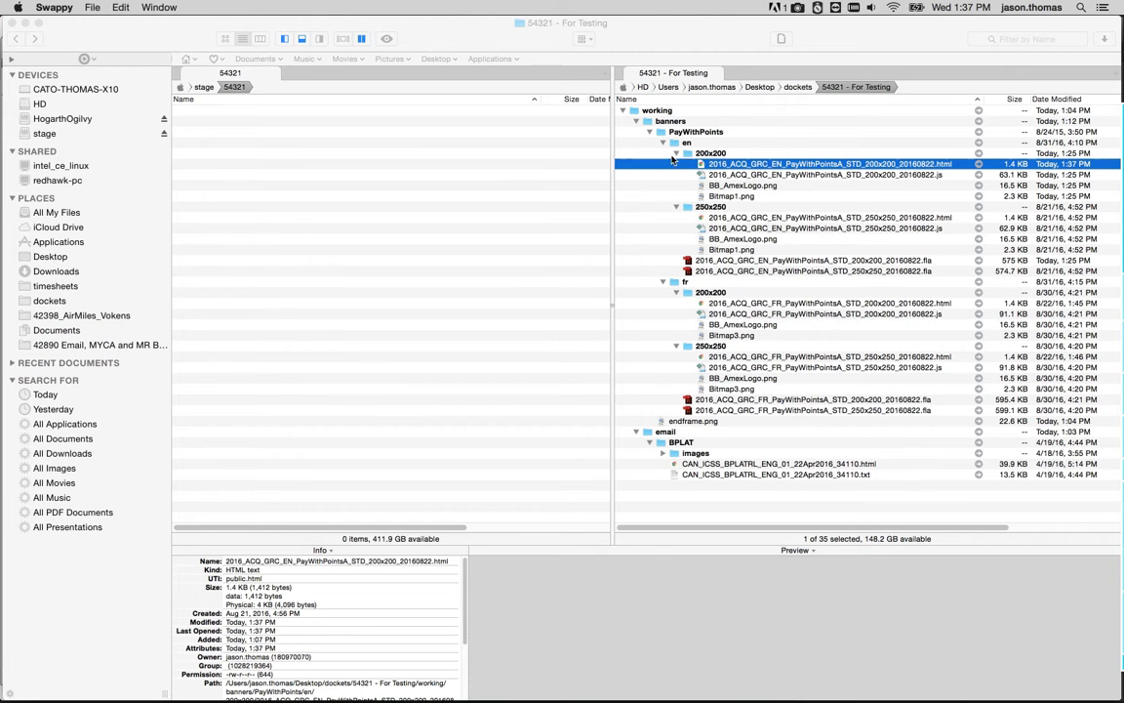
drag(766, 168, 1010, 496)
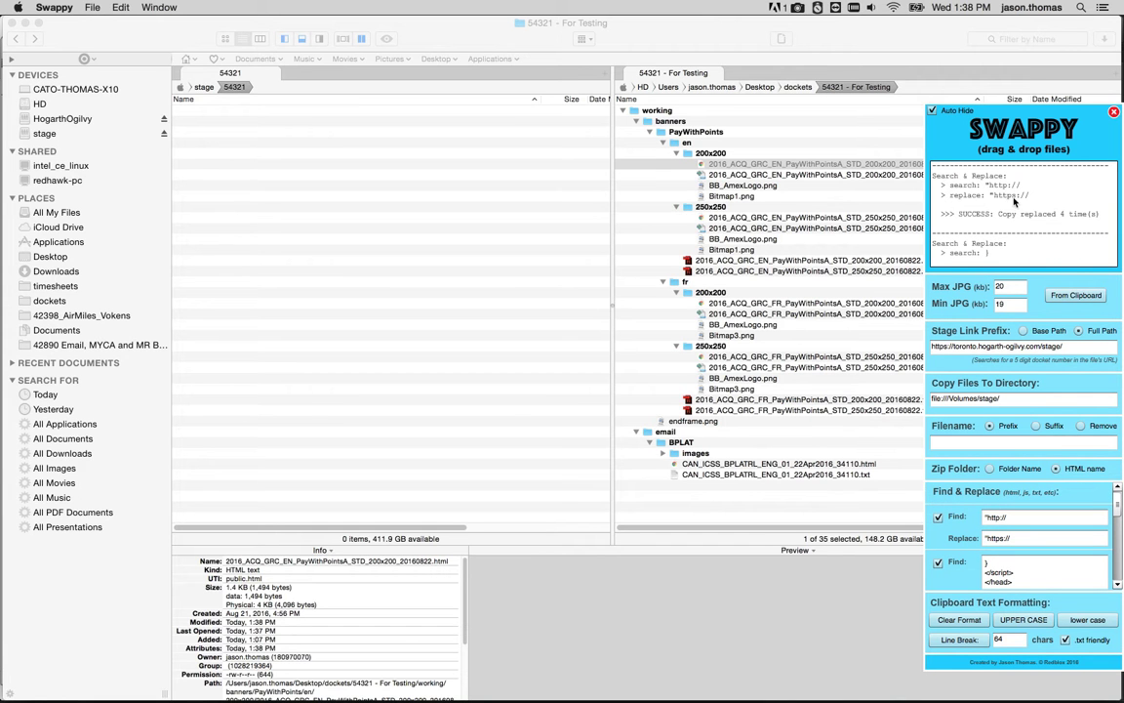
Review Swappy's processing log and the list of Find & Replace rules.
scroll(971, 215, down, 5)
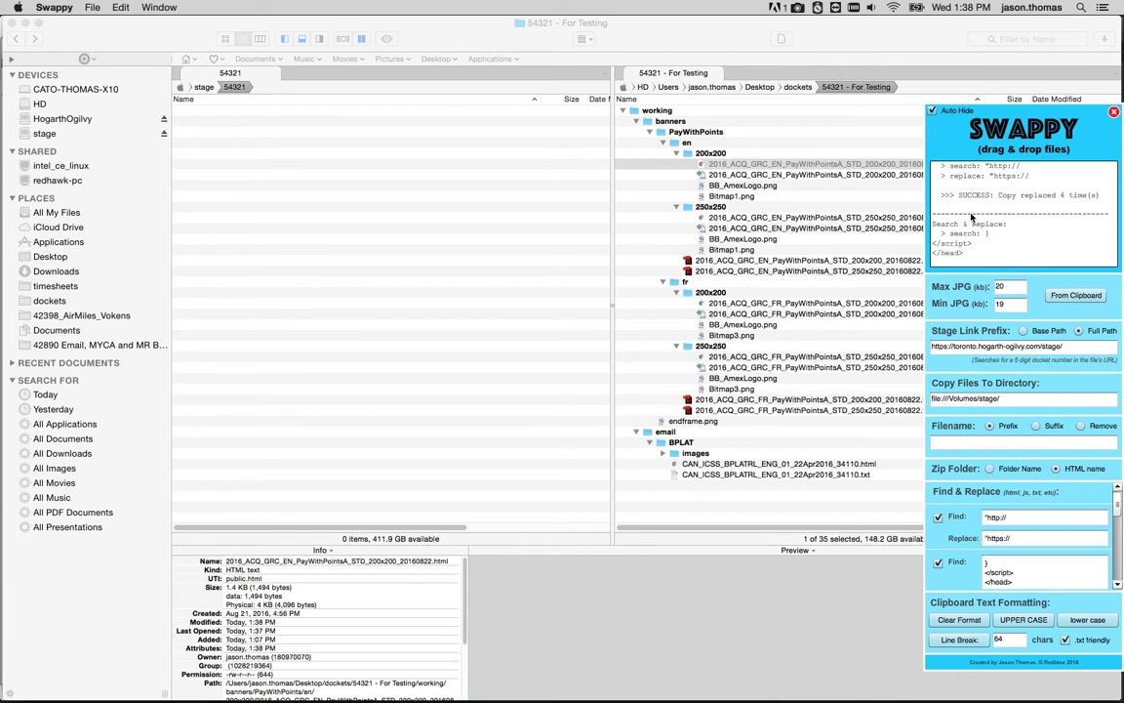
scroll(976, 211, down, 5)
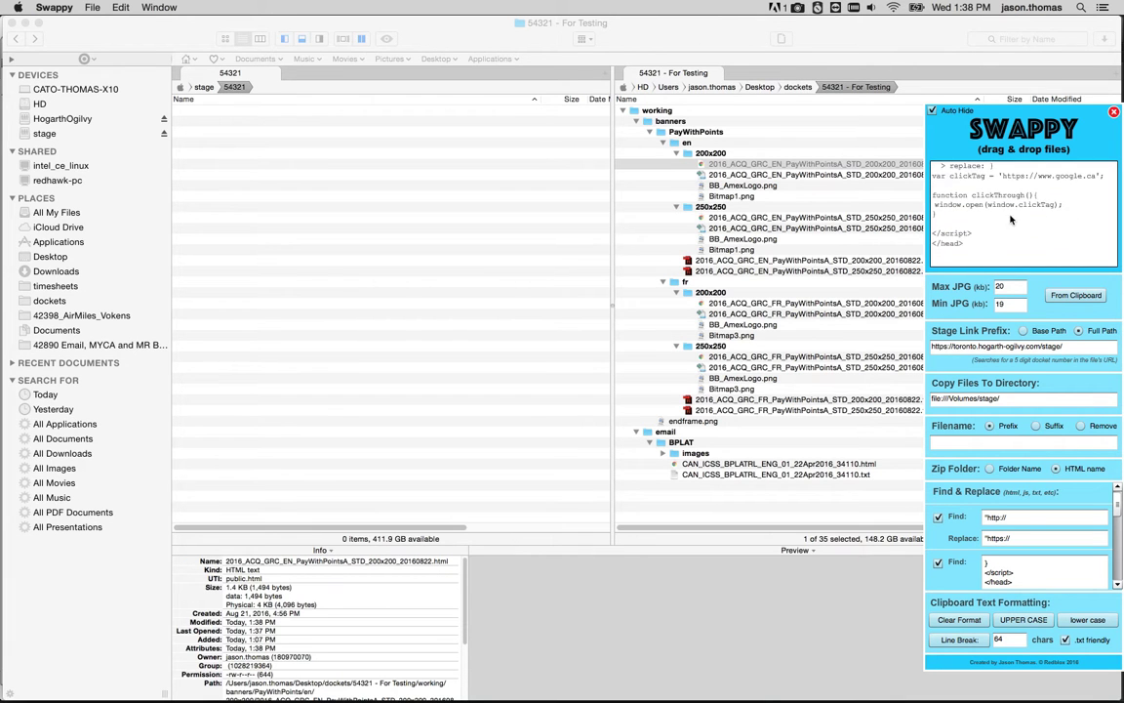
scroll(983, 208, down, 5)
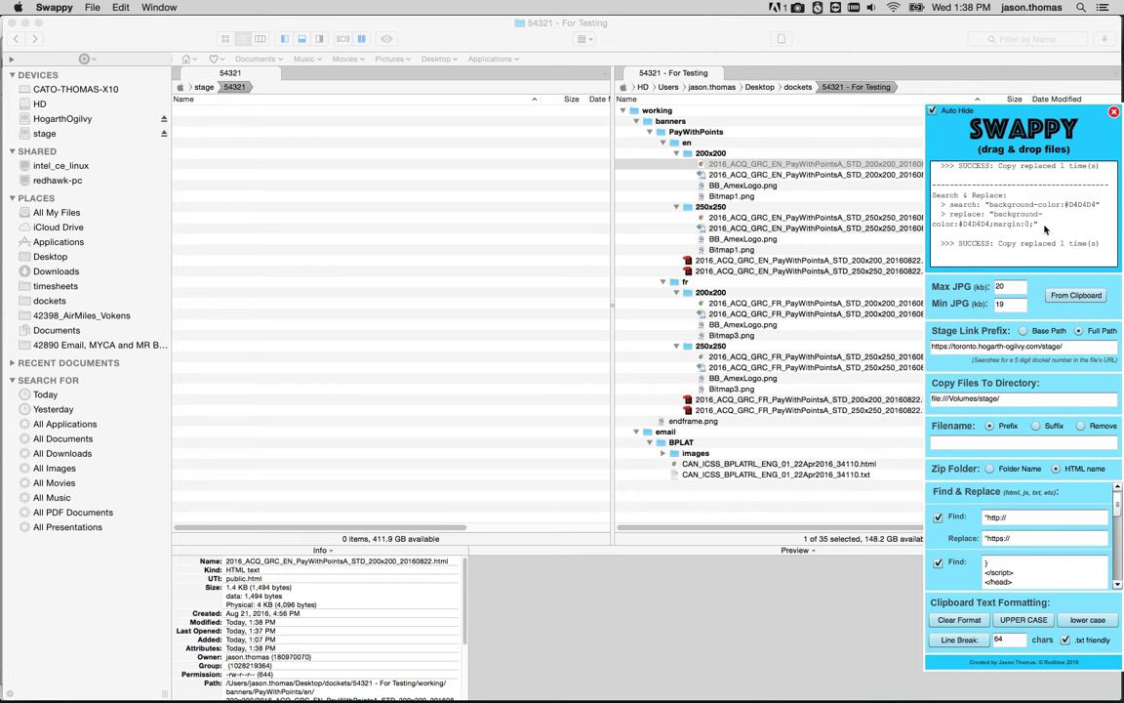
scroll(1015, 537, down, 5)
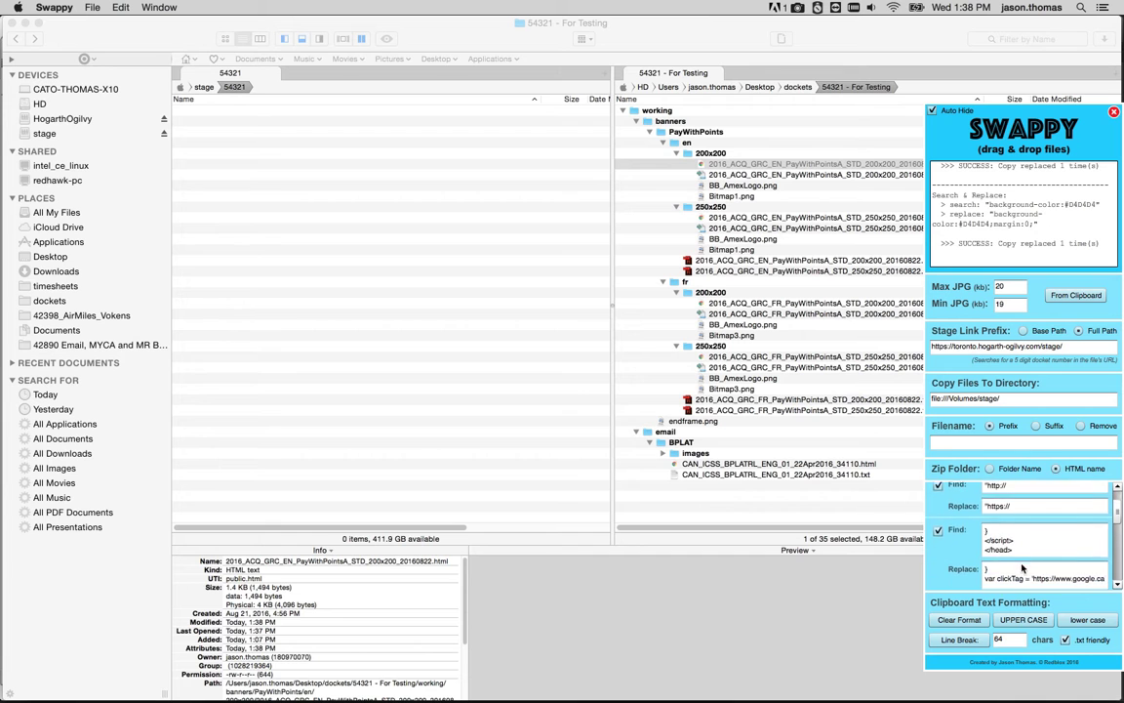
scroll(1021, 563, down, 6)
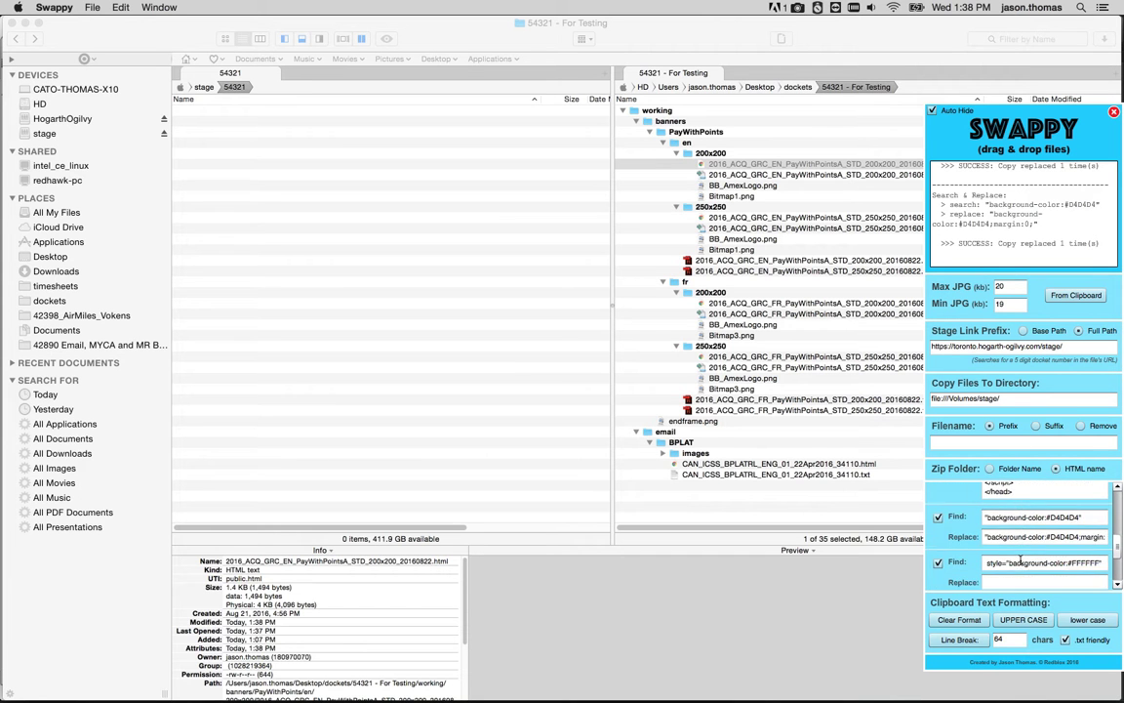
scroll(1023, 546, up, 3)
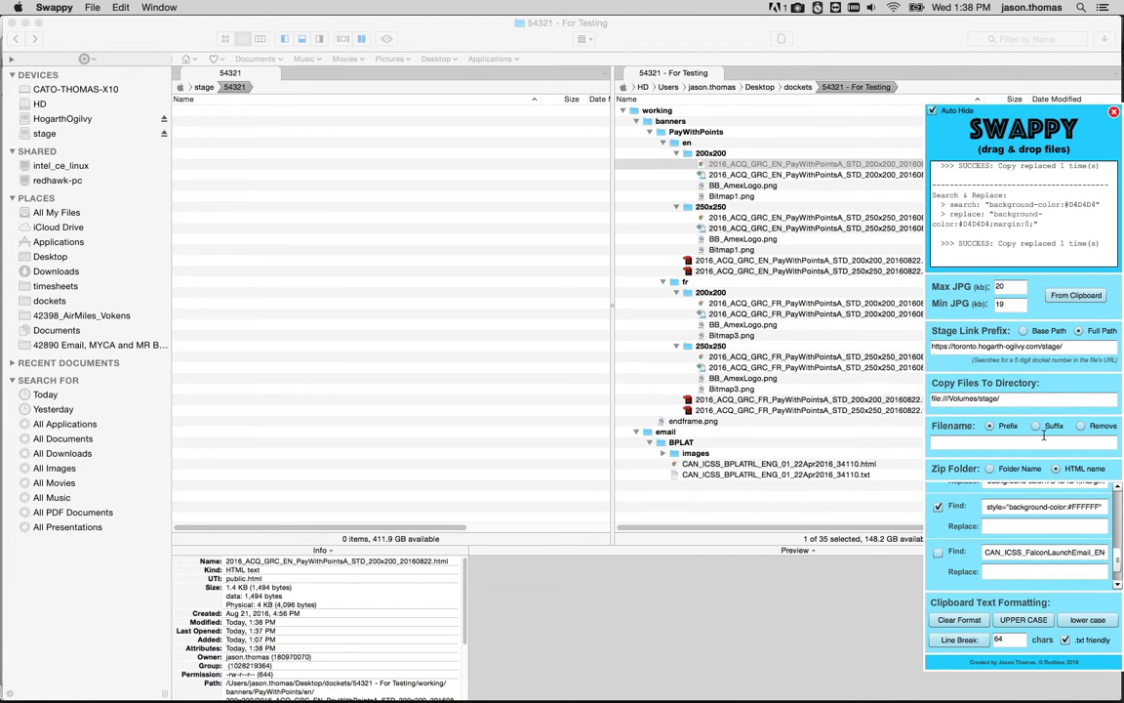
scroll(1040, 518, up, 5)
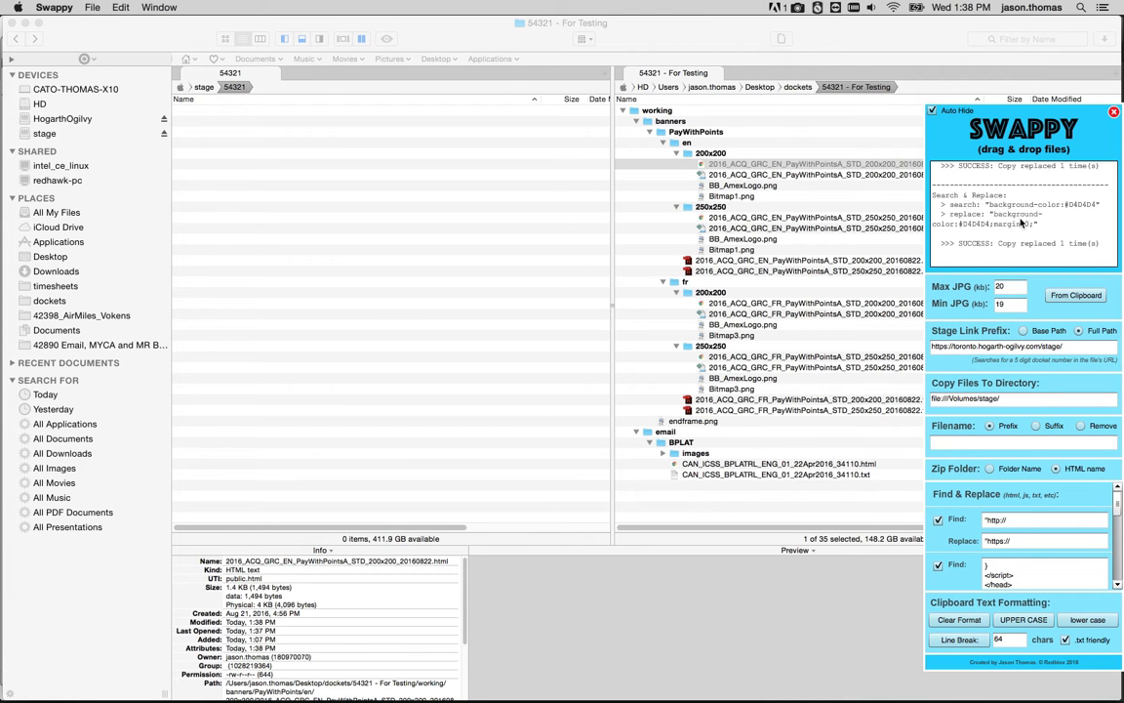
Open the processed banner HTML in the browser and test its click-through, closing the opened tab.
click(749, 168)
double_click(749, 167)
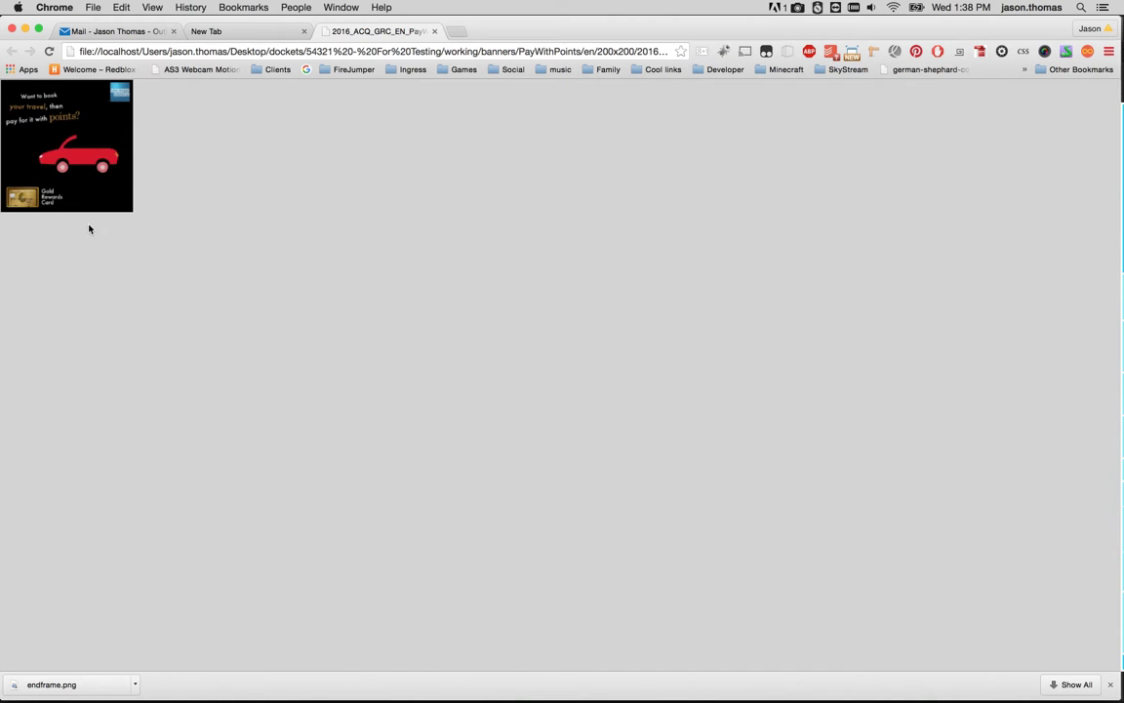
click(32, 127)
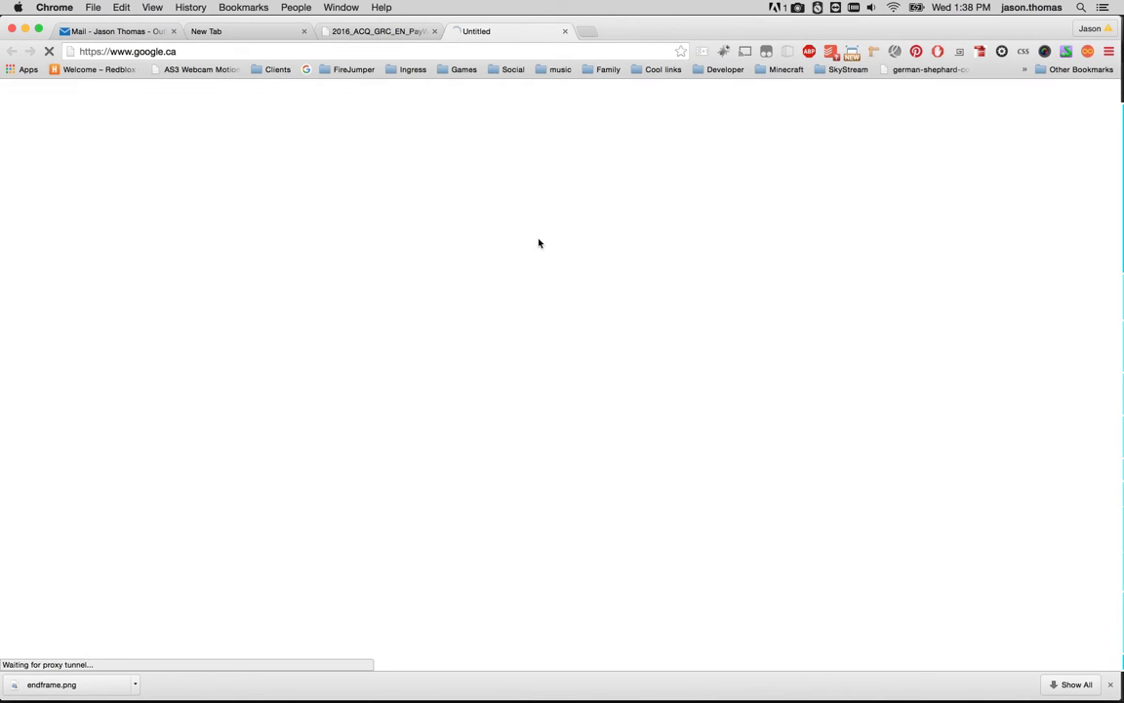
click(564, 31)
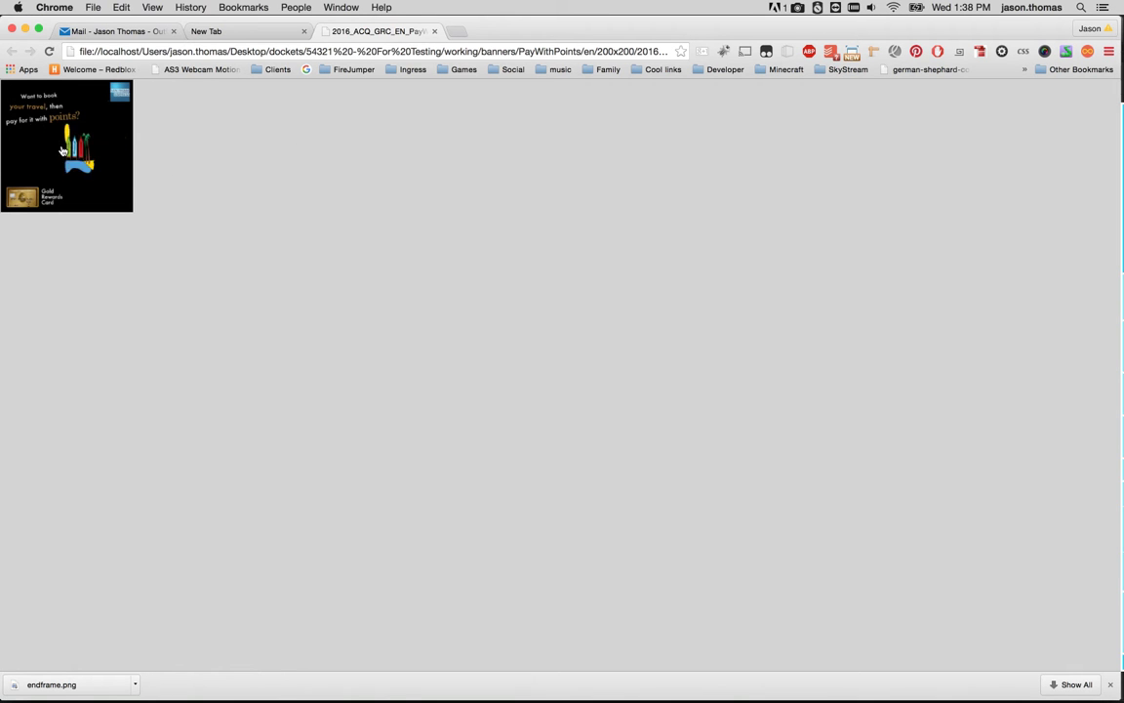
Copy the banner's end-frame image and send it from the clipboard to Swappy for saving as a JPG.
mouse_move(1122, 502)
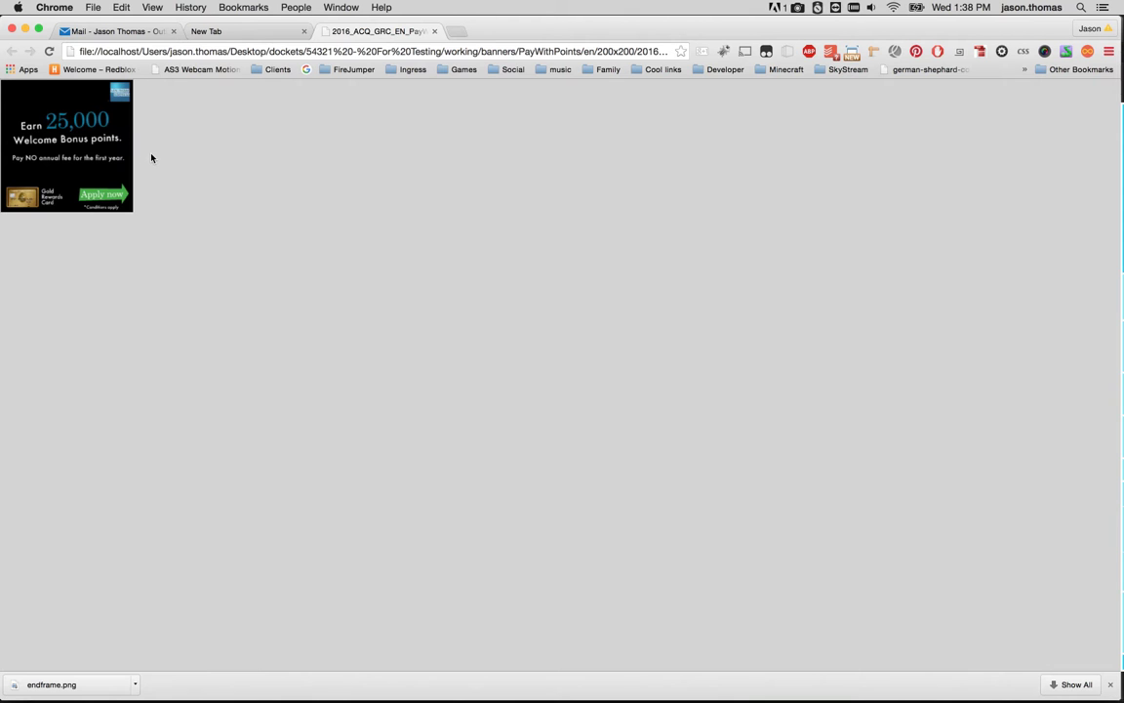
right_click(69, 129)
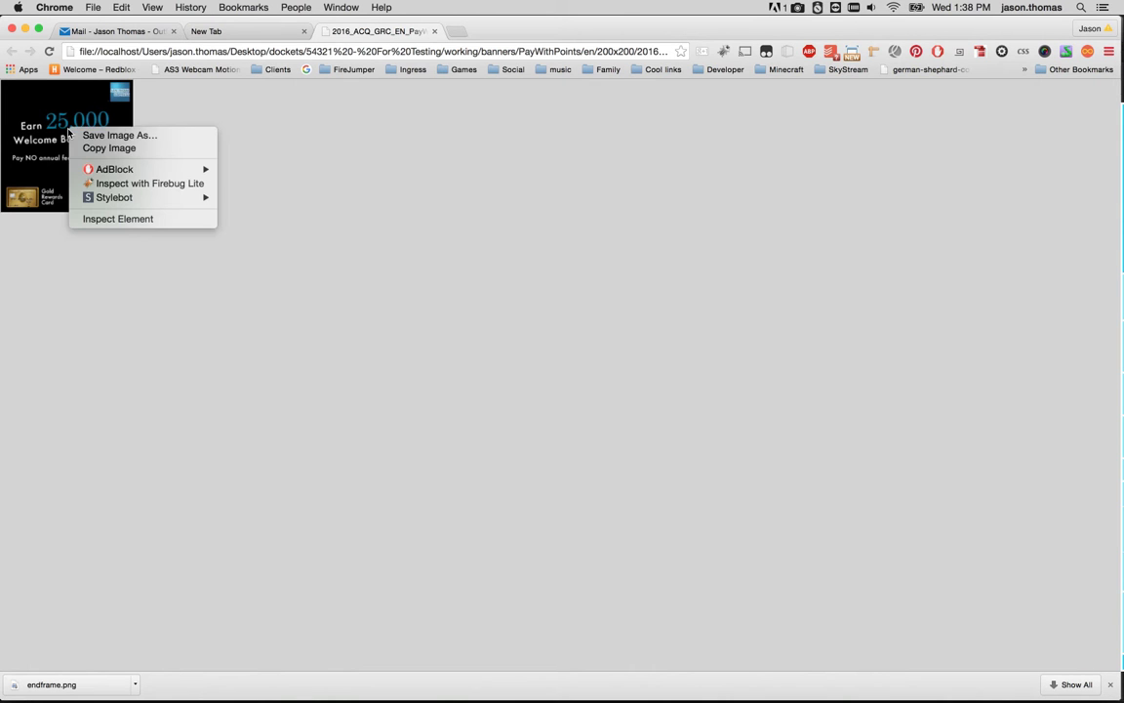
click(95, 148)
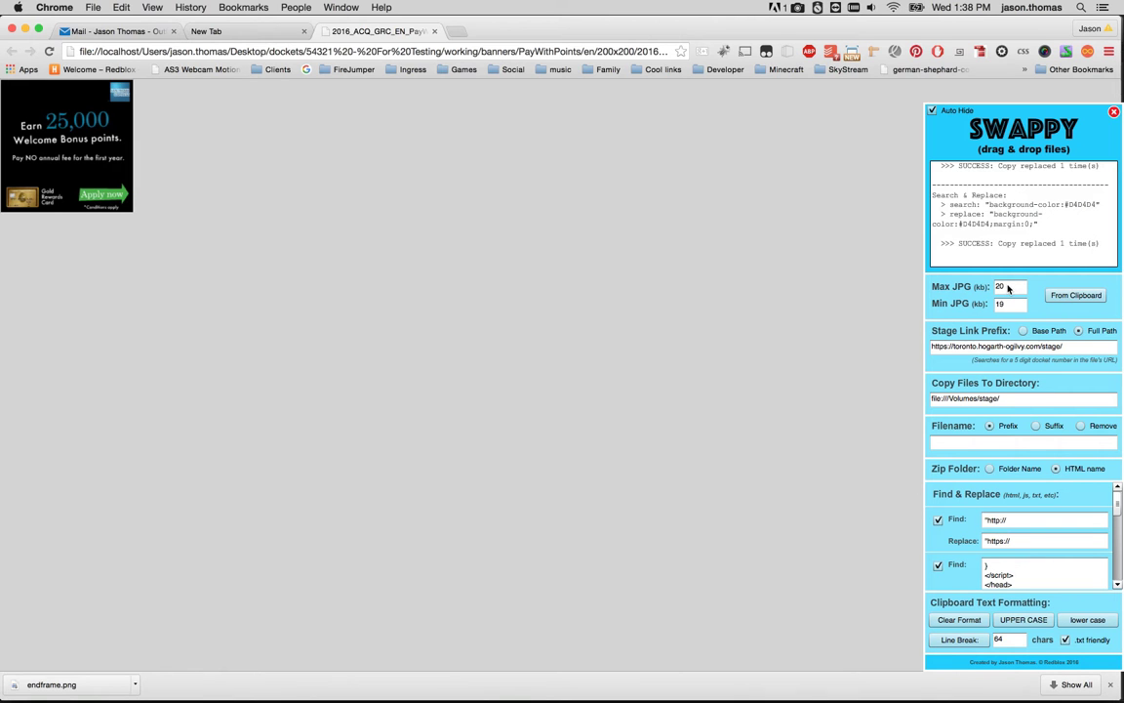
click(1076, 298)
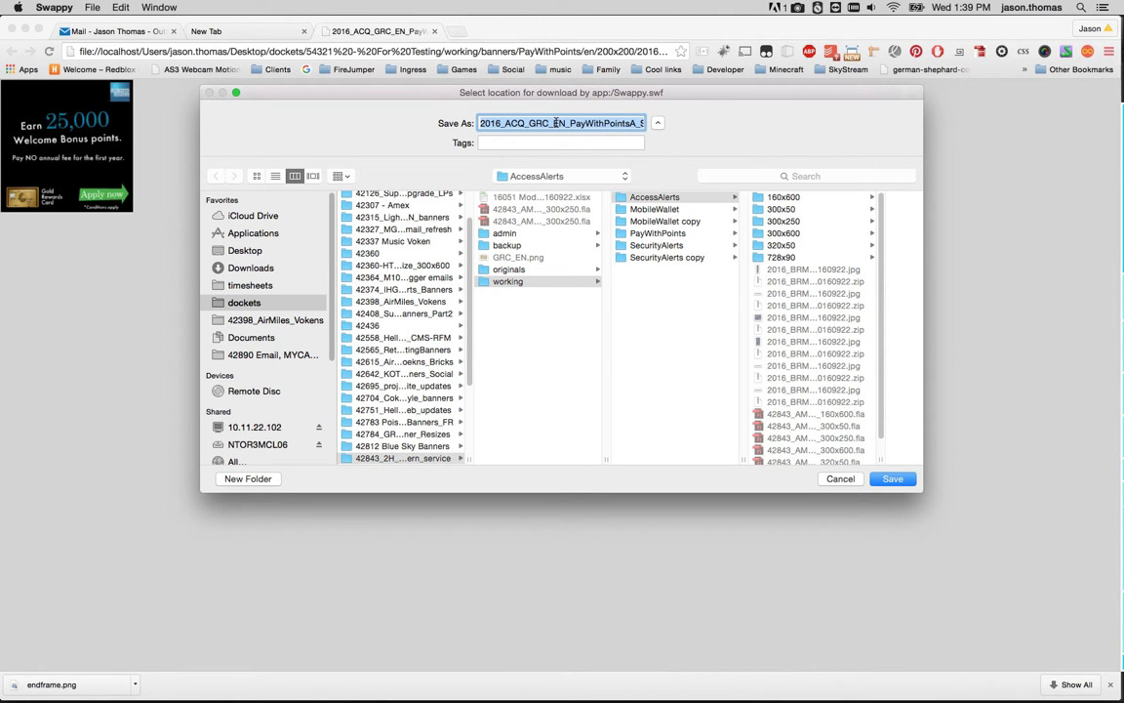
Save the JPG into the PayWithPoints en folder of the 54321 - For Testing docket's working banners.
scroll(364, 317, down, 5)
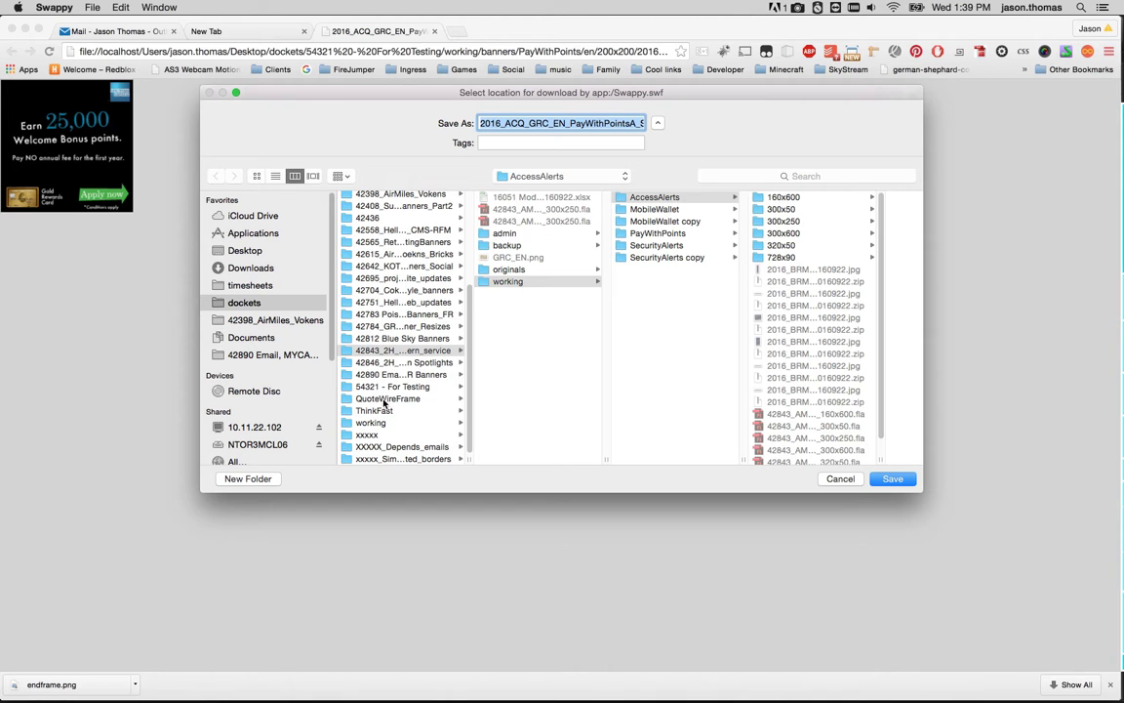
click(372, 387)
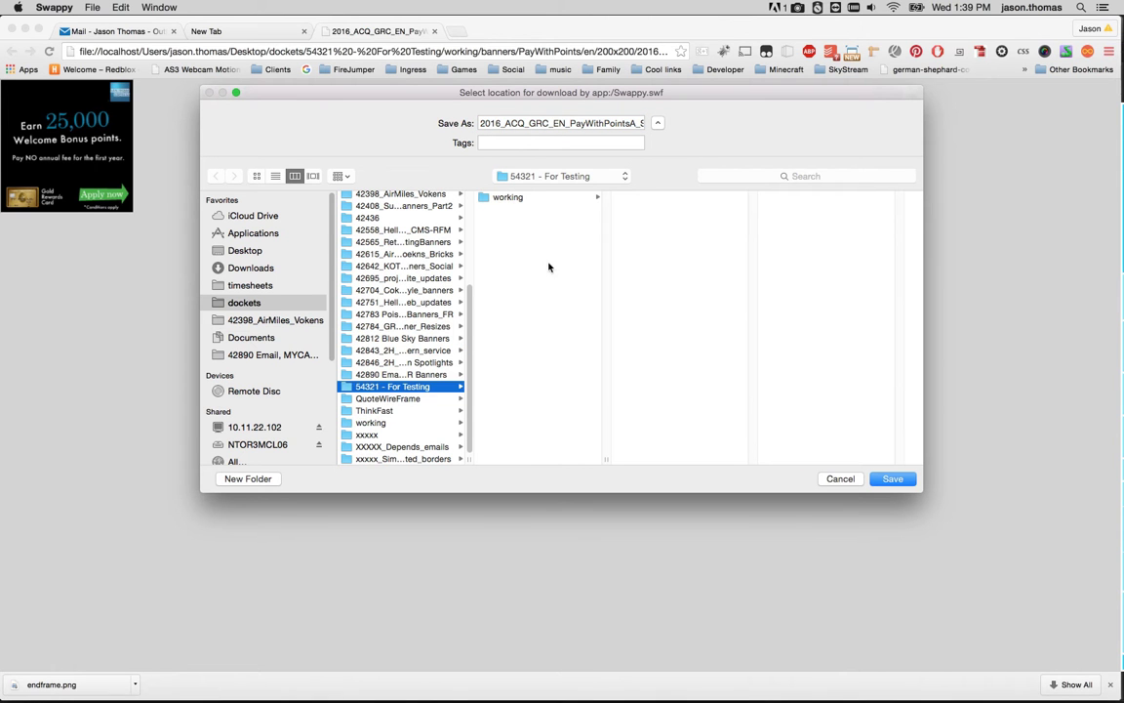
click(513, 197)
click(643, 199)
click(786, 211)
click(813, 199)
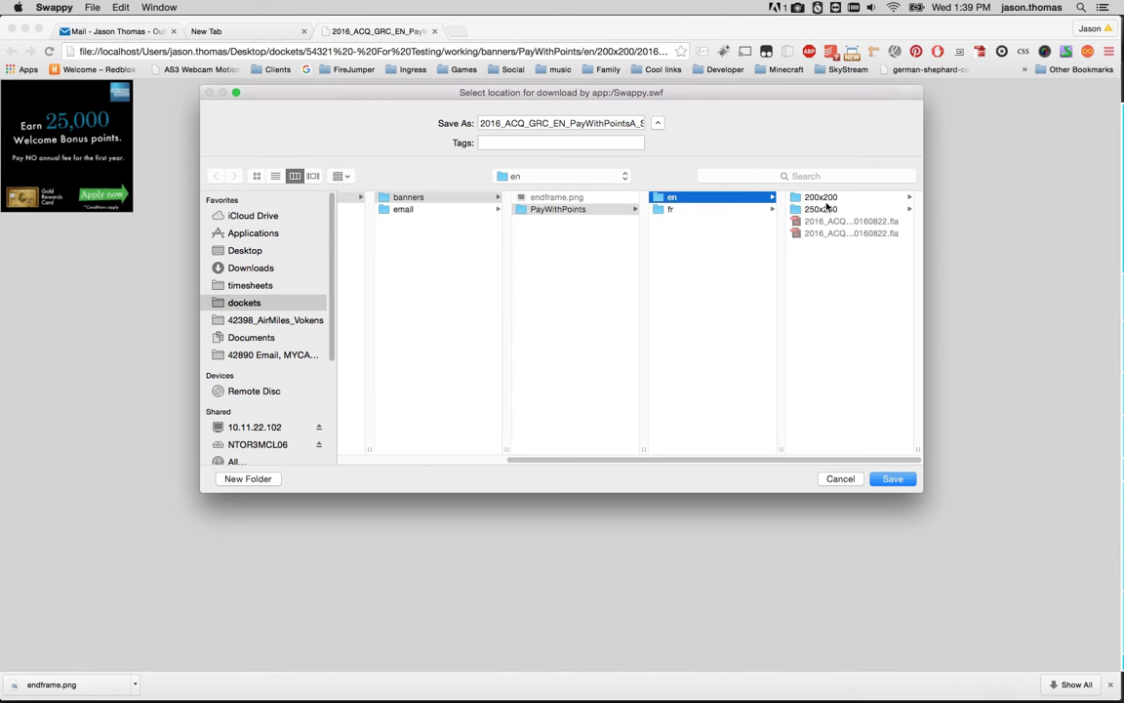
click(808, 198)
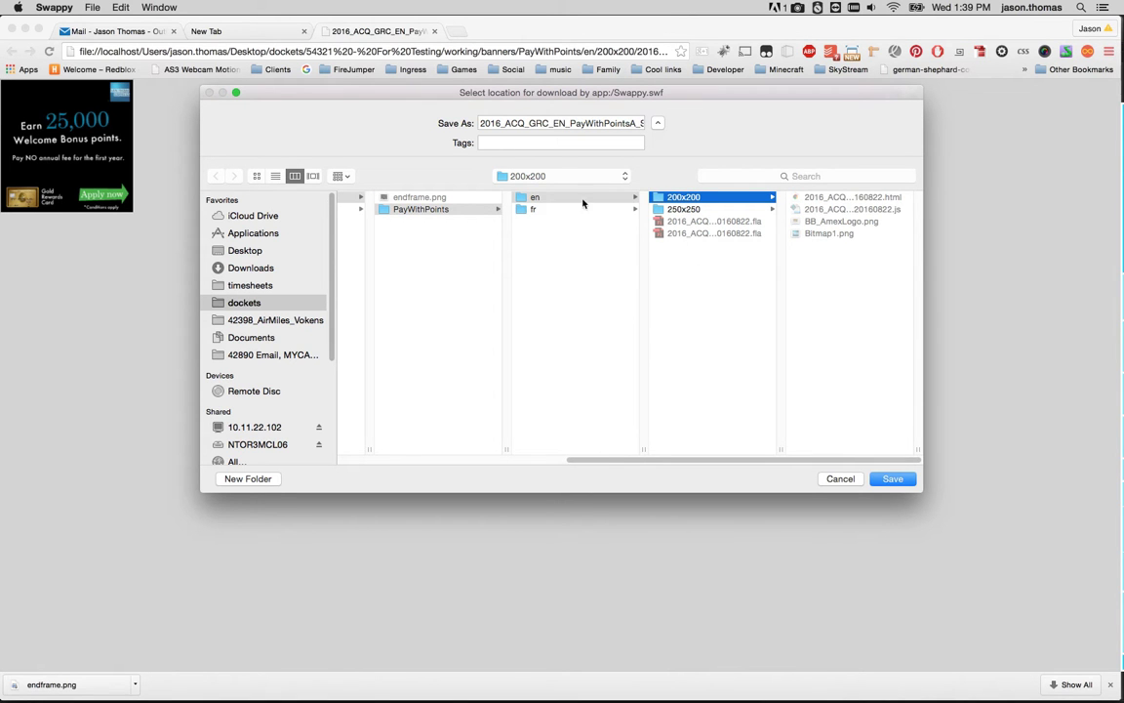
click(532, 198)
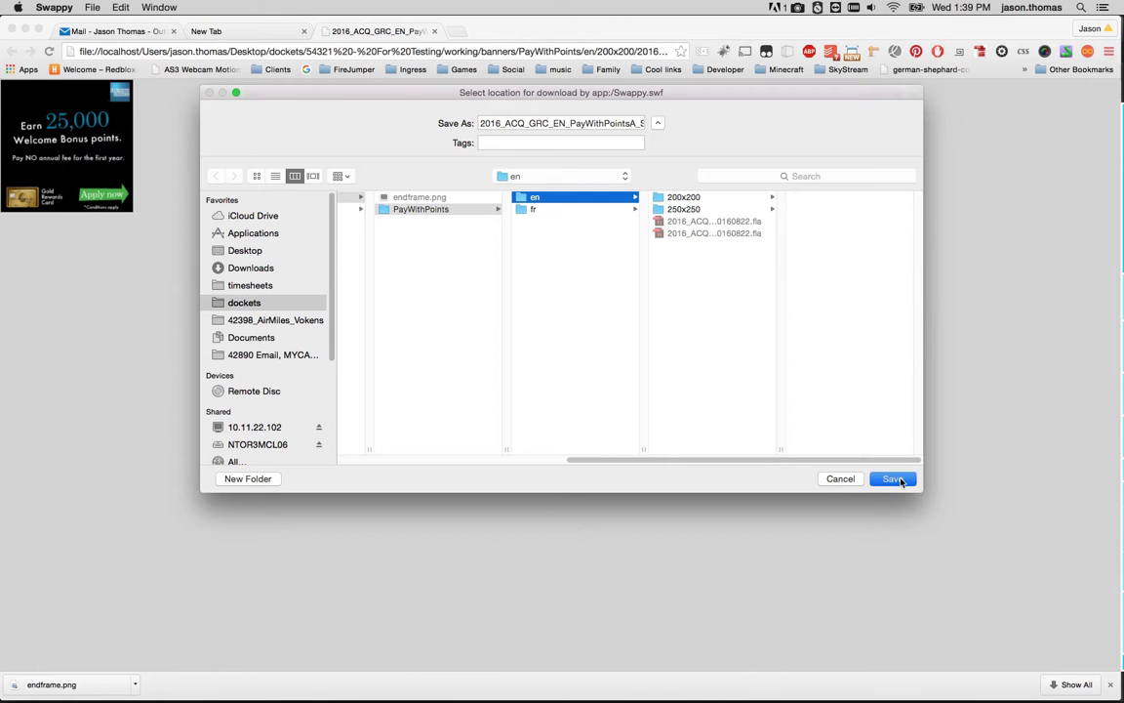
key(Escape)
Switch to the file manager and inspect the saved 200x200 JPG in the en folder.
key(super+Tab)
click(271, 349)
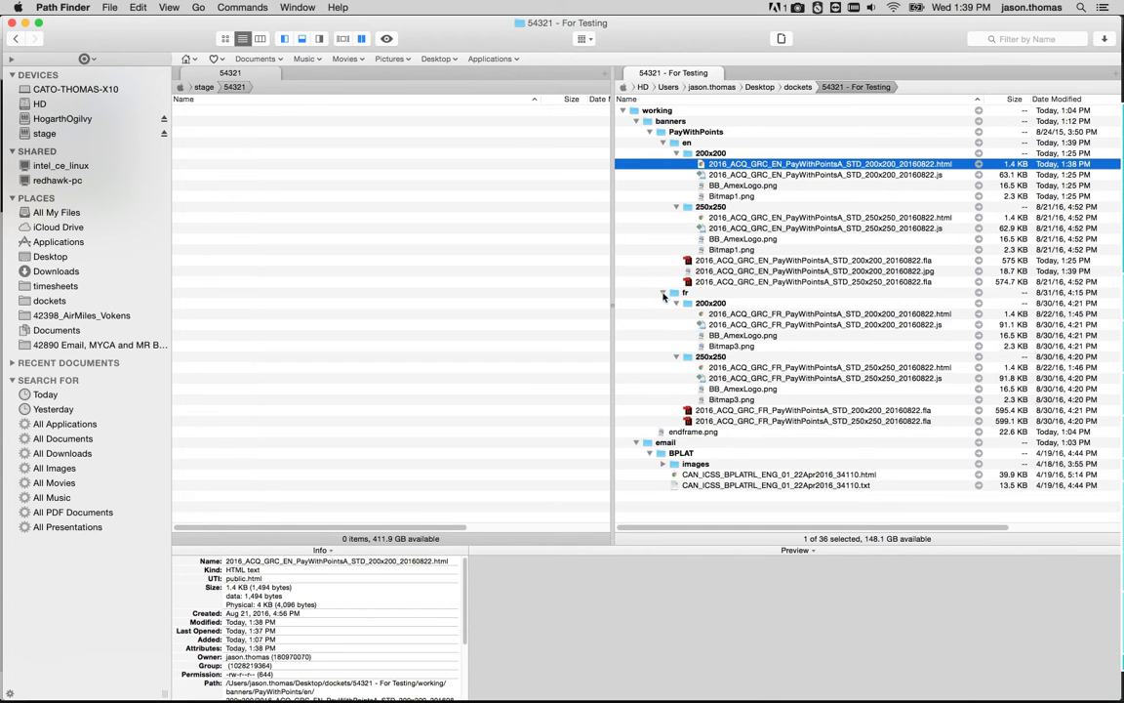
click(663, 294)
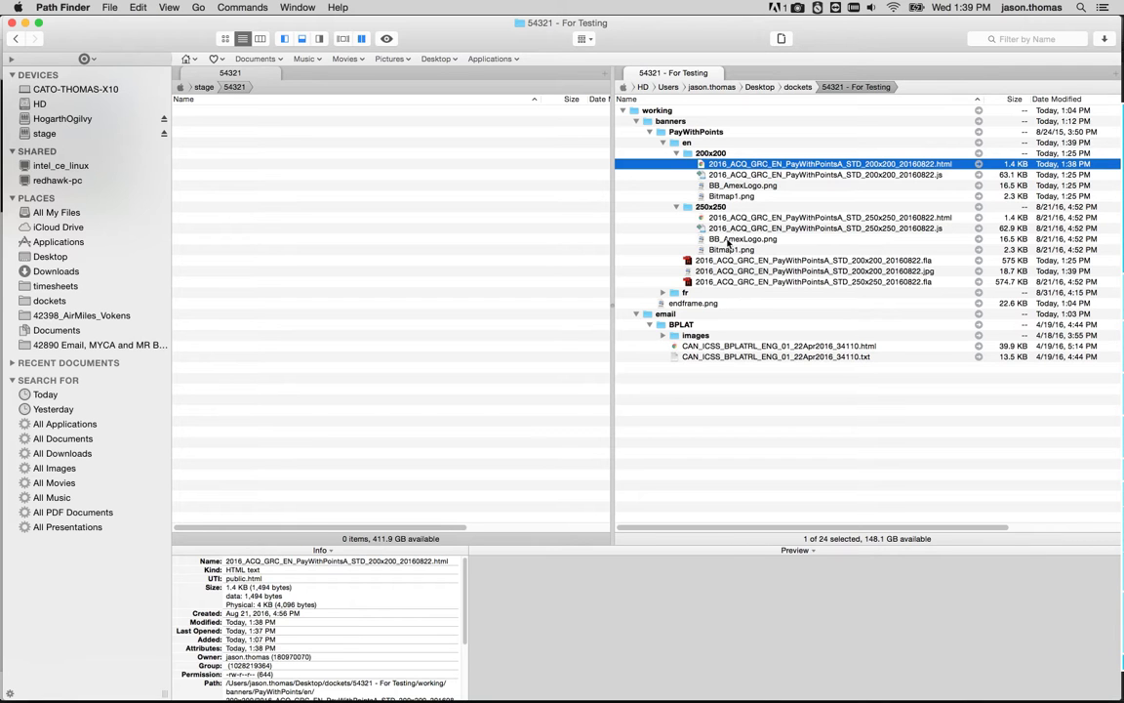
click(752, 271)
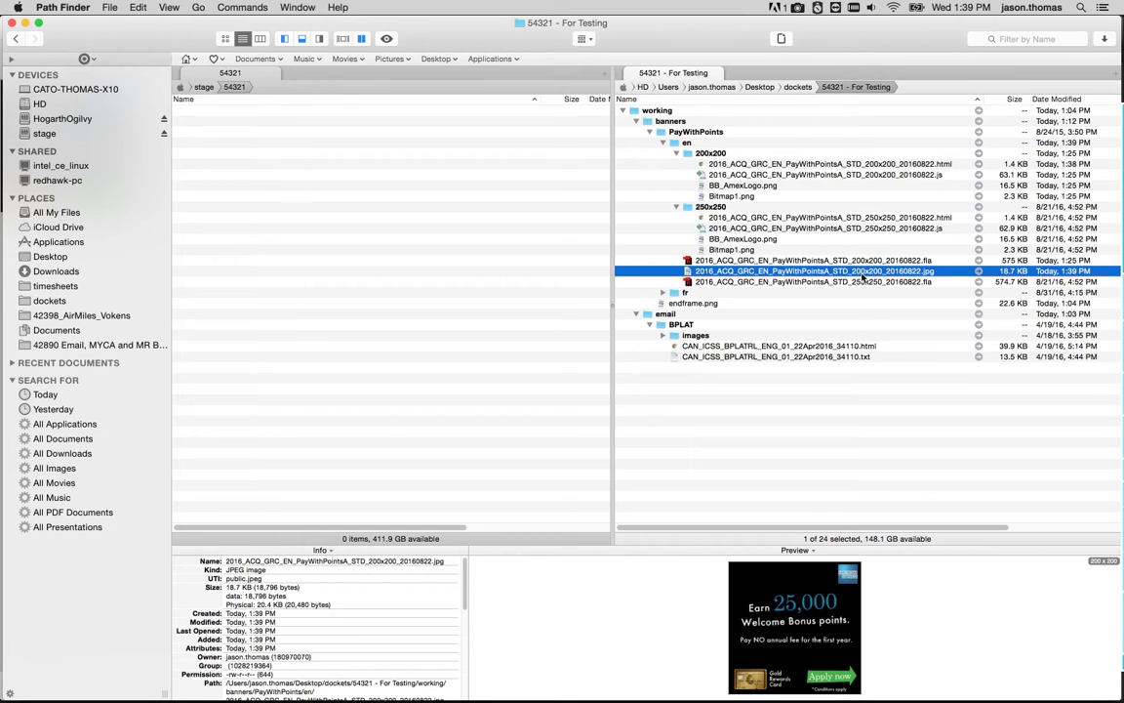
mouse_move(1114, 289)
Select the four 200x200 banner files and drop them onto Swappy to copy them to the stage server.
click(677, 131)
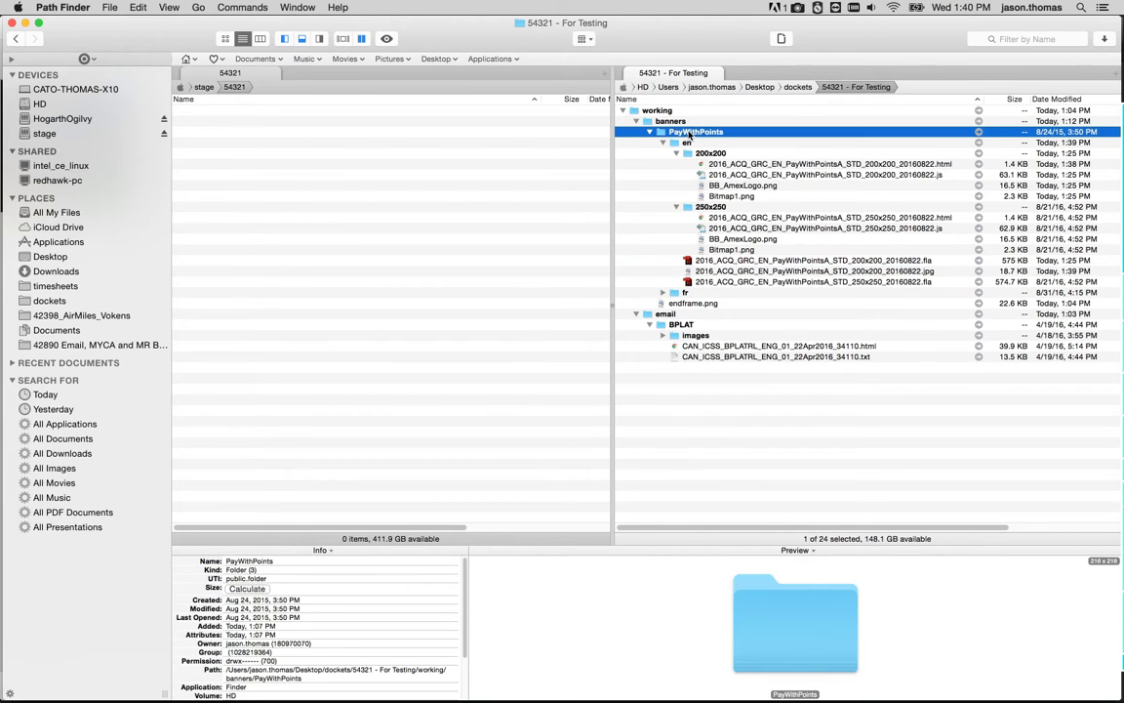
click(217, 142)
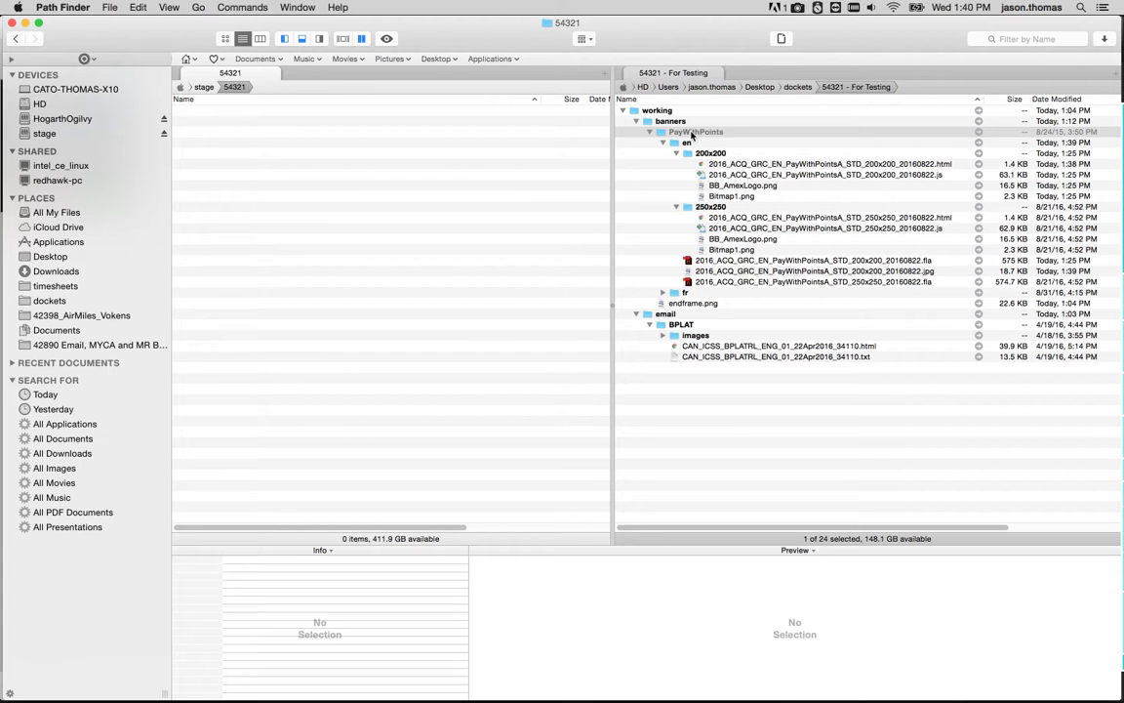
click(656, 163)
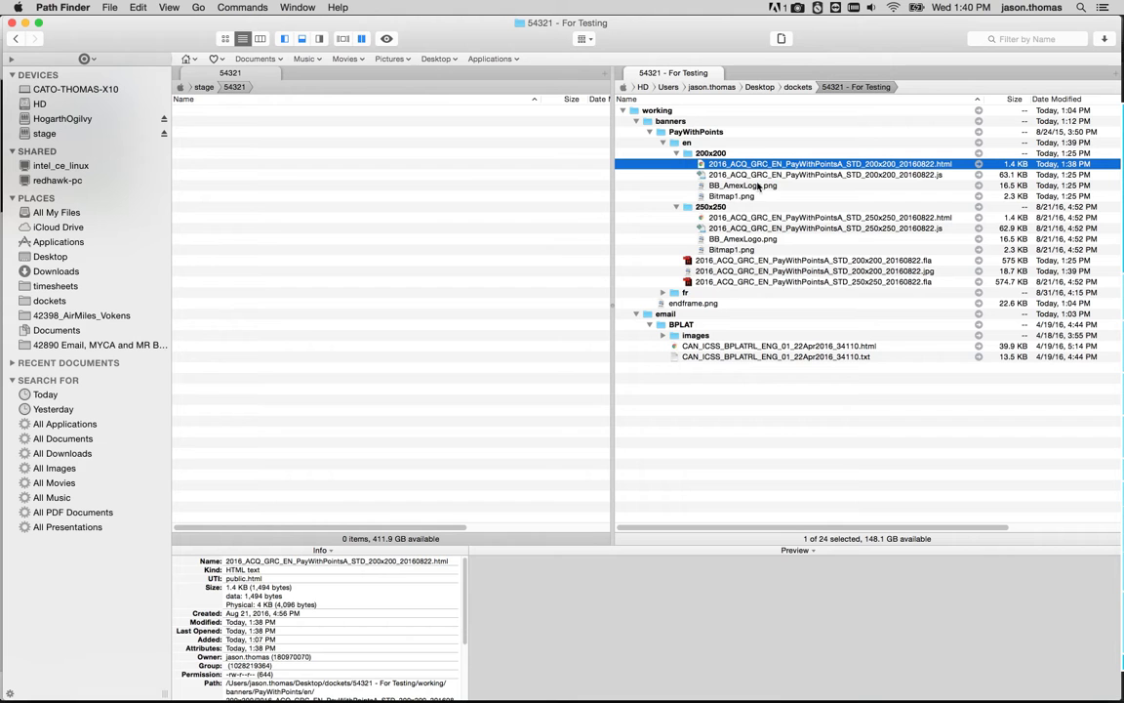
shift+click(730, 197)
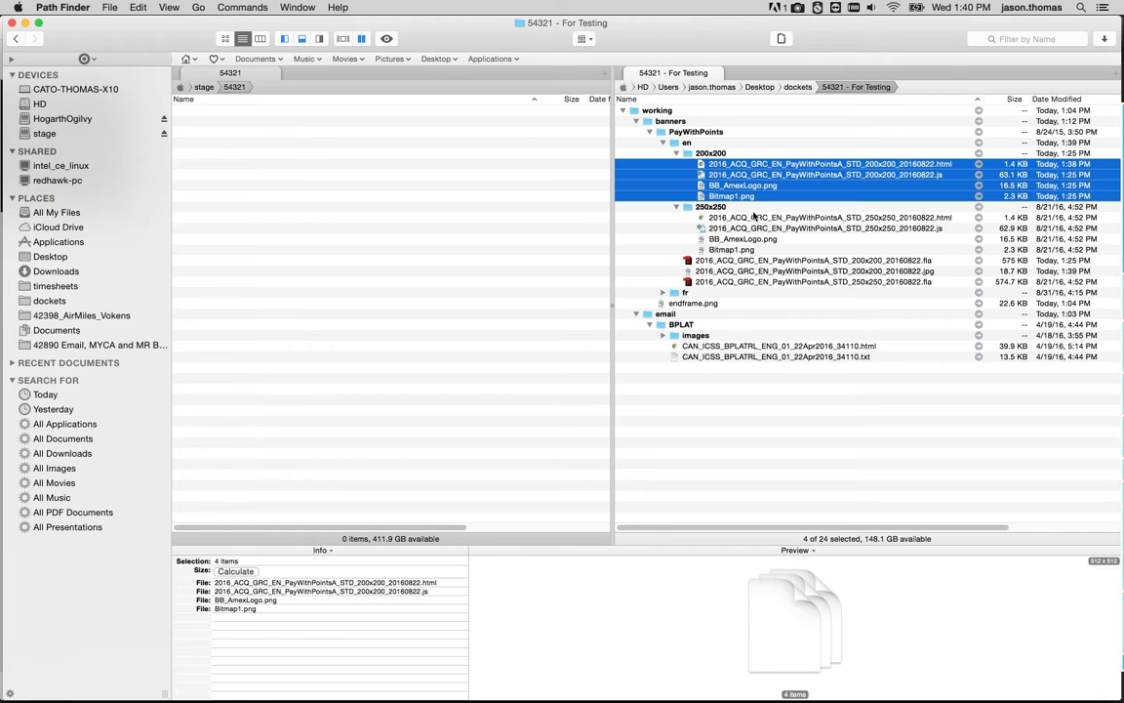
drag(666, 168, 1046, 388)
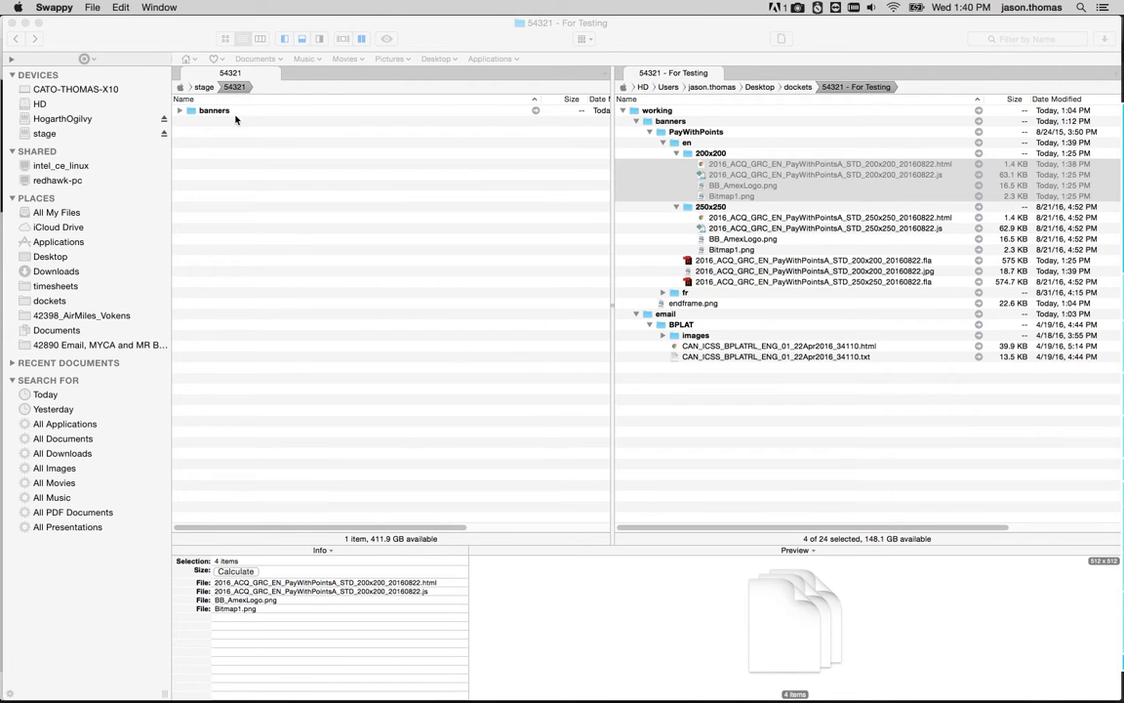
Expand the copied folders in the stage pane to review the uploaded 200x200 banner files.
click(180, 111)
click(191, 121)
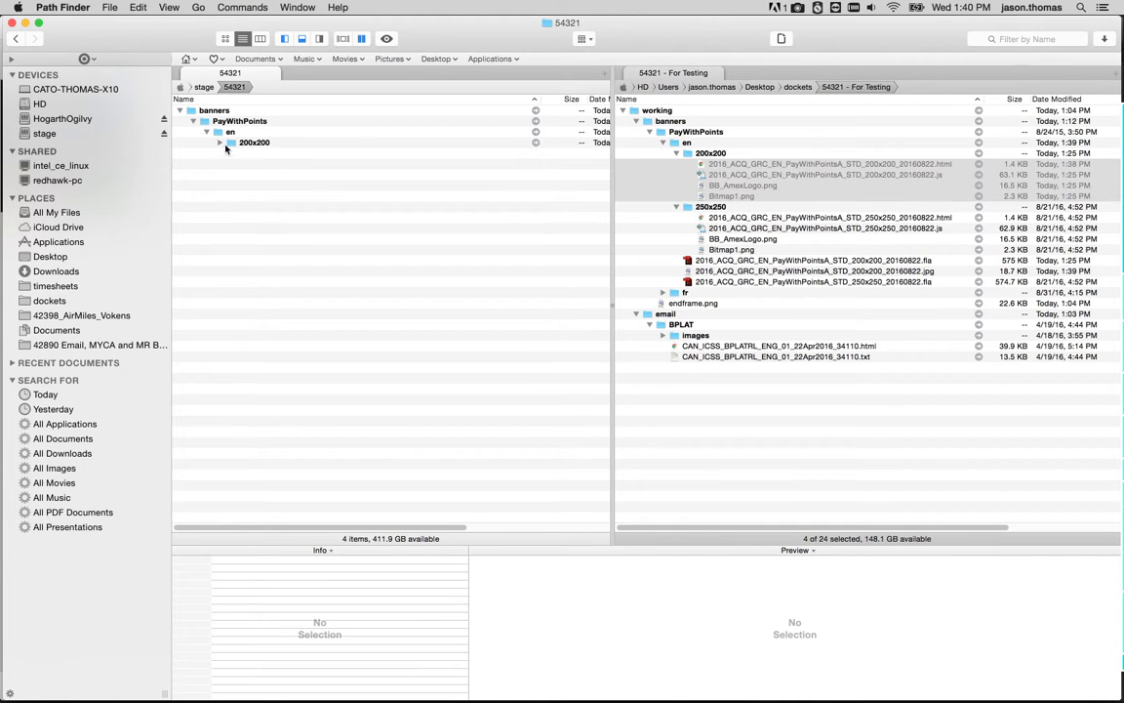
click(220, 143)
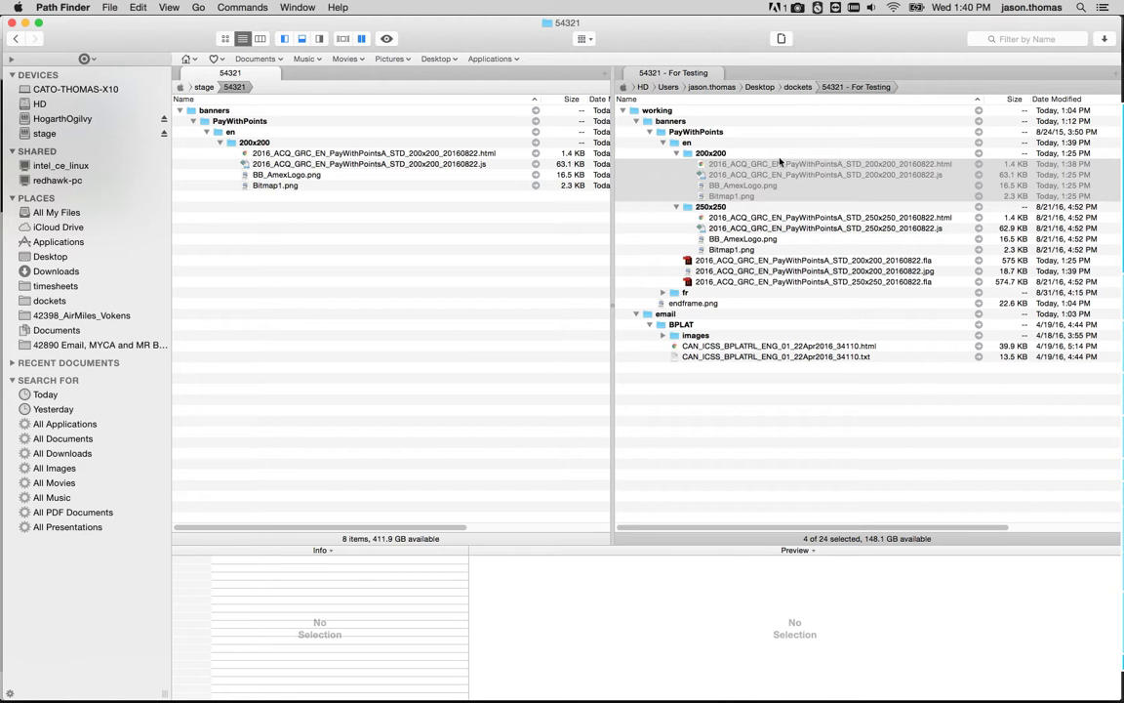
click(712, 154)
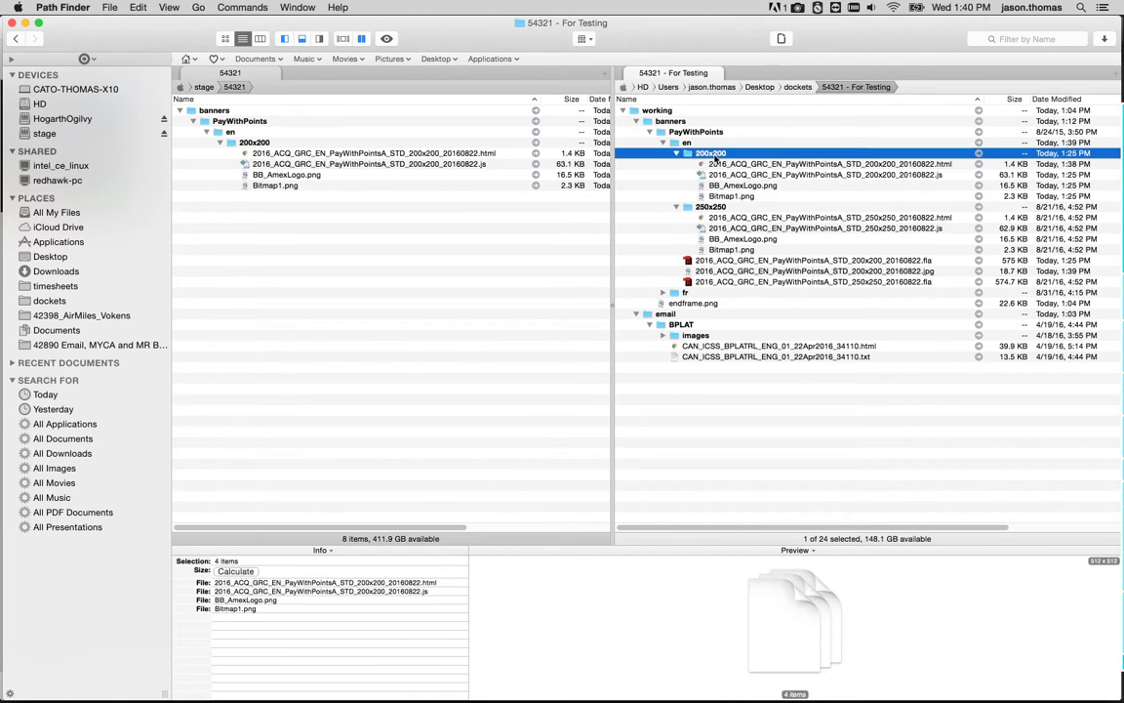
click(689, 142)
click(683, 131)
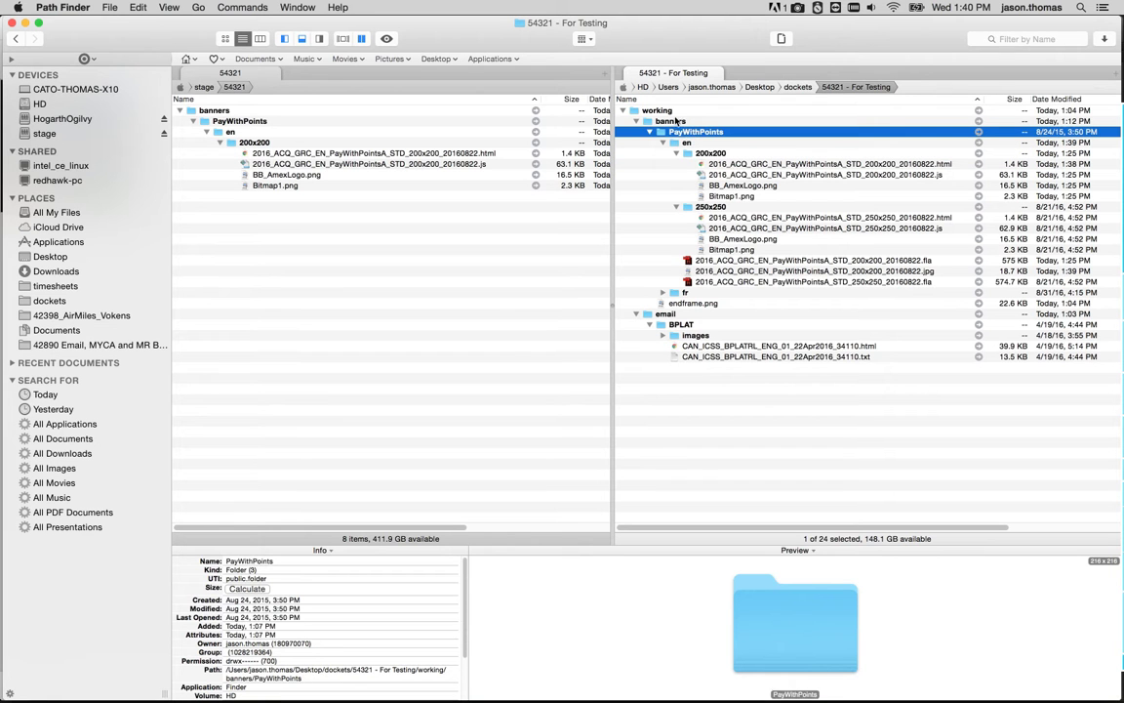
click(671, 121)
click(658, 110)
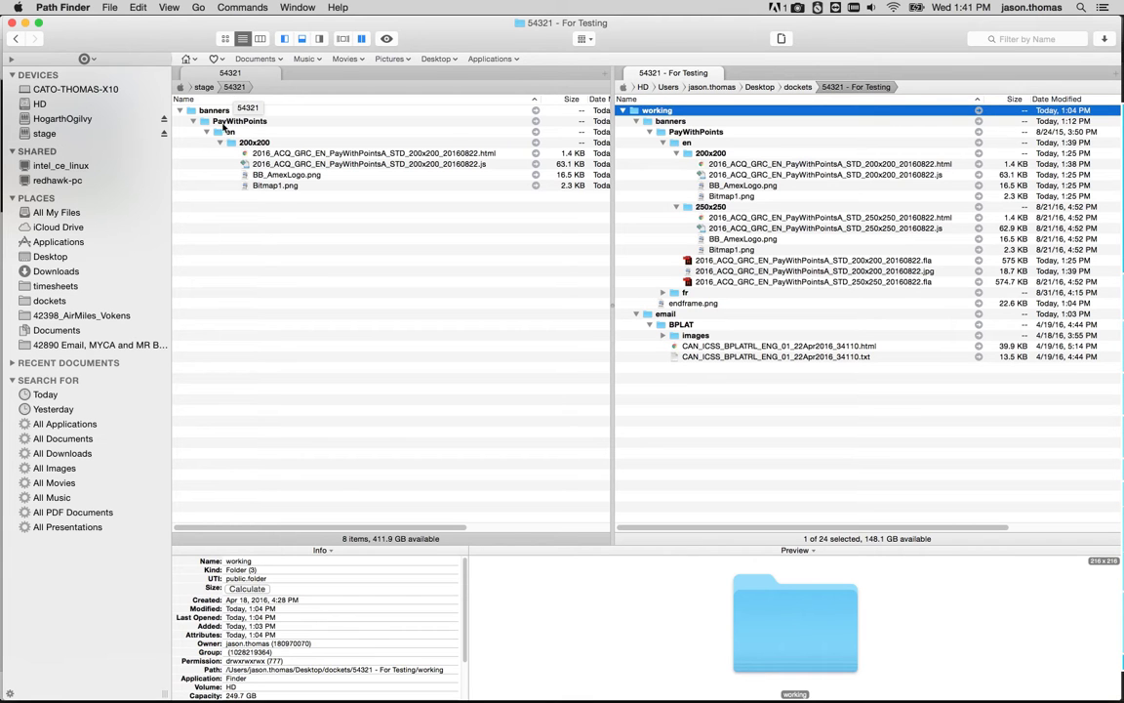
Select the four 250x250 banner files and drop them onto Swappy to copy them to stage.
click(672, 122)
key(Down)
key(Down)
key(Down)
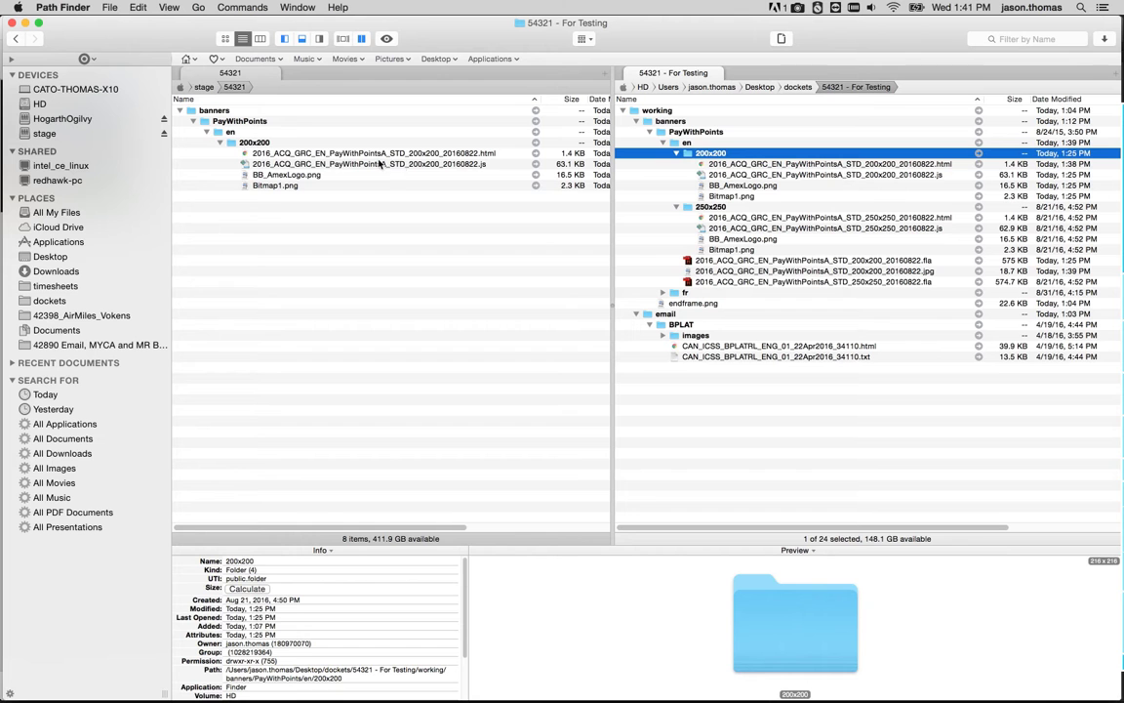
click(739, 219)
key(shift+Down)
key(shift+Down)
key(shift+Down)
drag(742, 238, 997, 382)
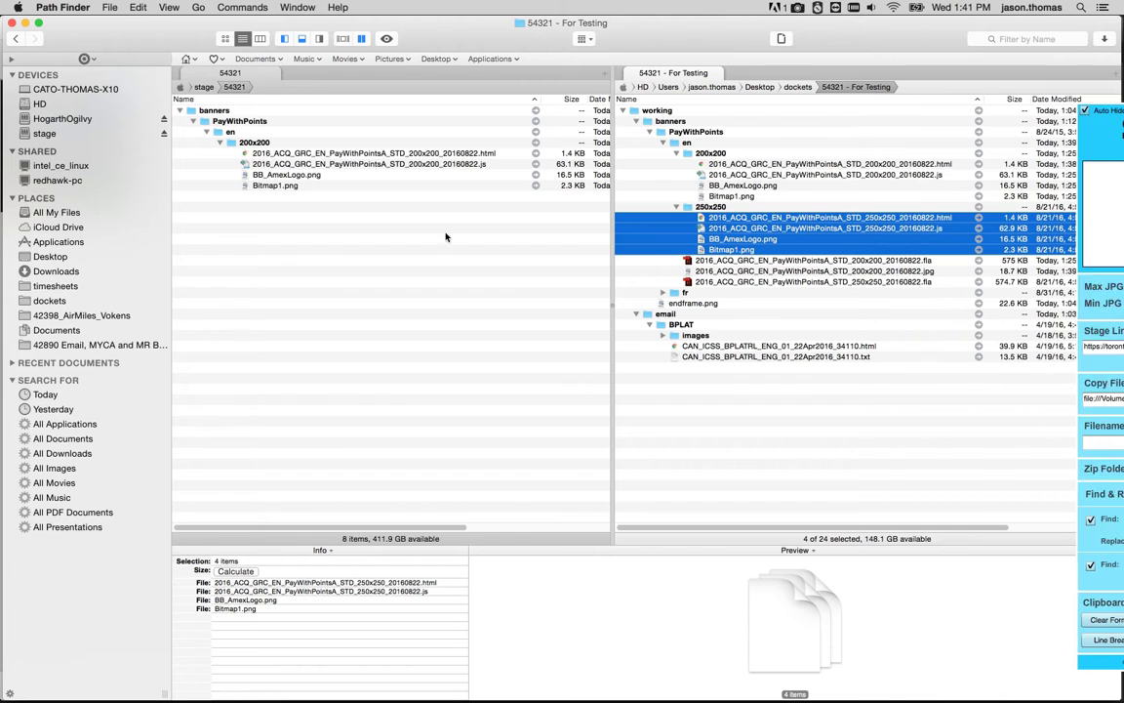
Select both the 200x200 and 250x250 banner HTML files and drop them onto Swappy to copy their stage links.
click(220, 196)
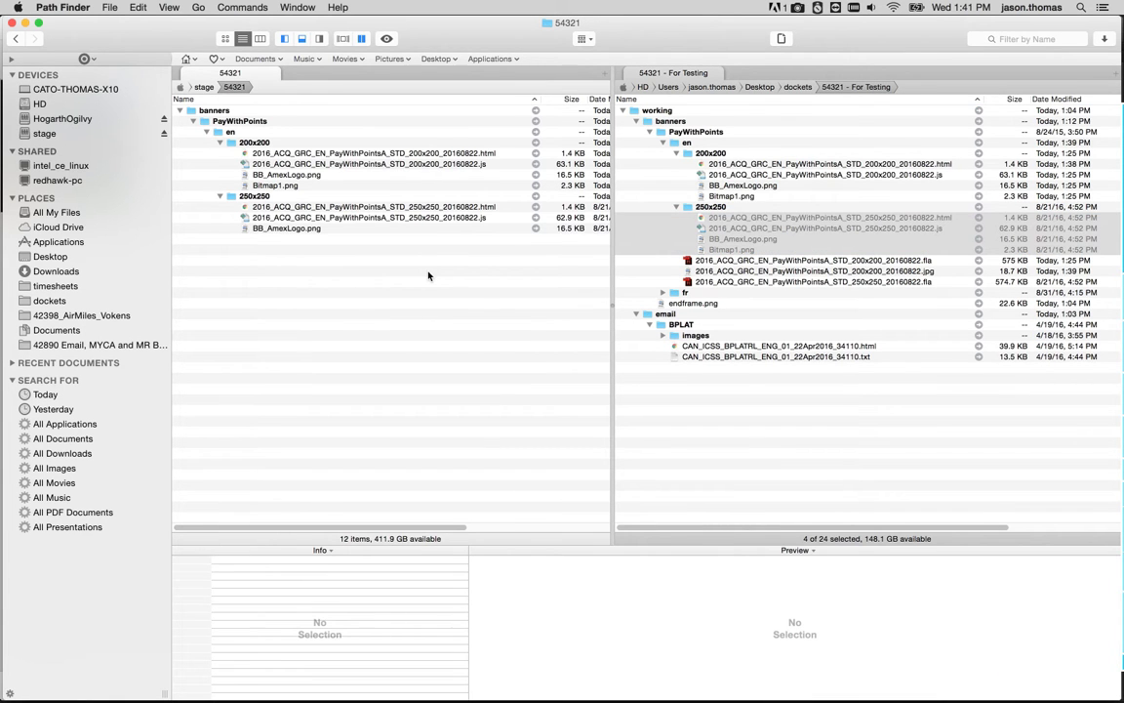
click(849, 260)
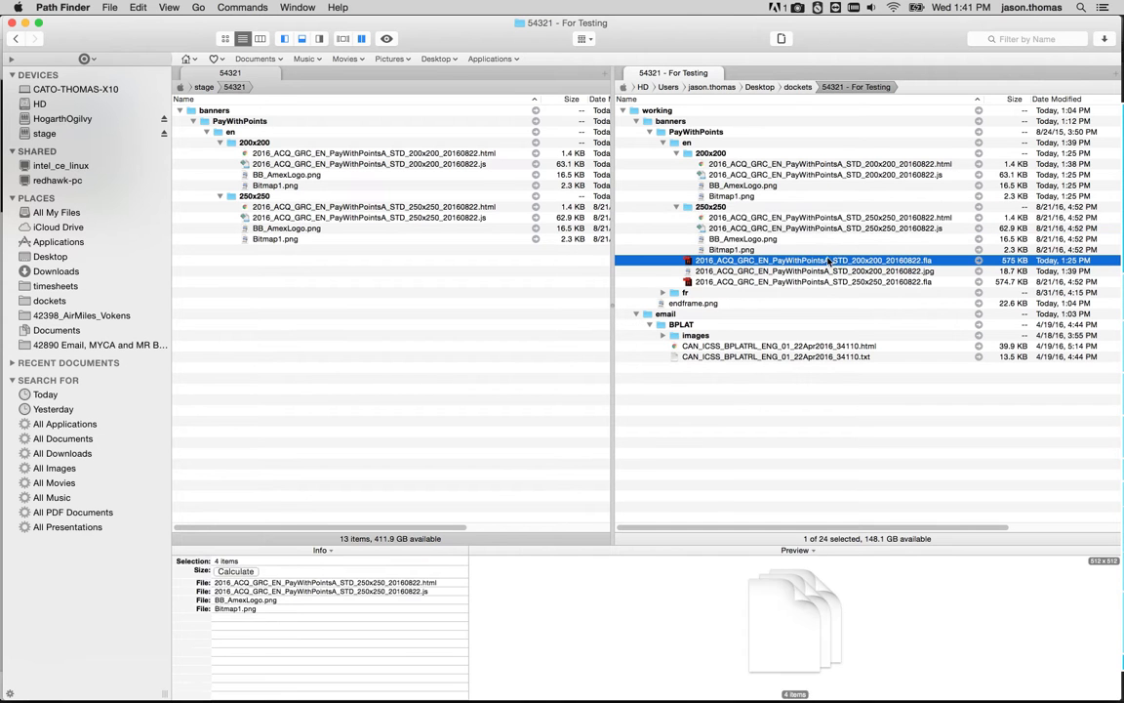
click(834, 218)
super+click(830, 164)
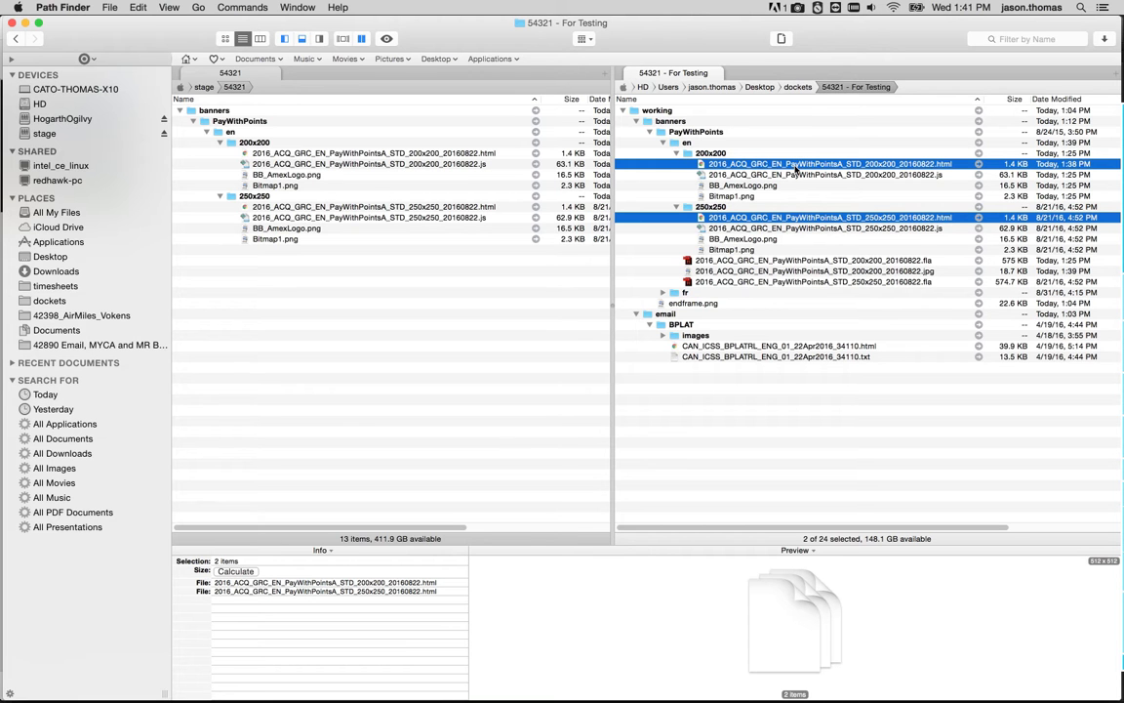
drag(795, 166, 989, 339)
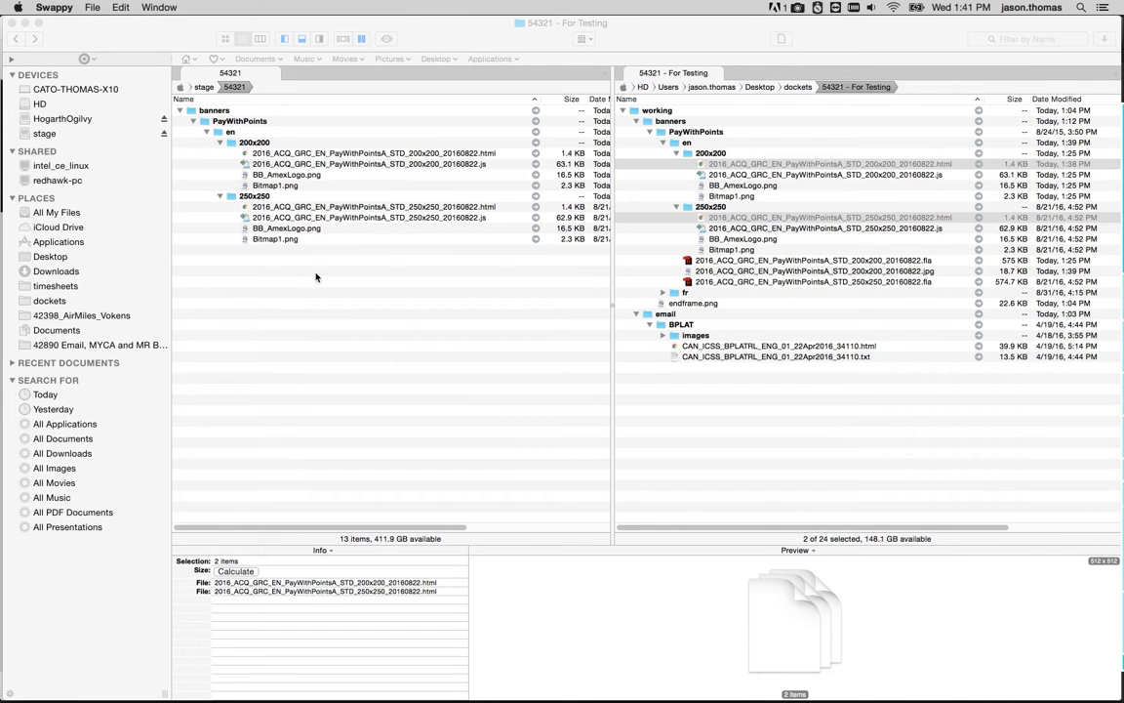
Switch to the browser's Outlook tab and paste the two stage links into a new email's body.
key(super+Tab)
click(246, 348)
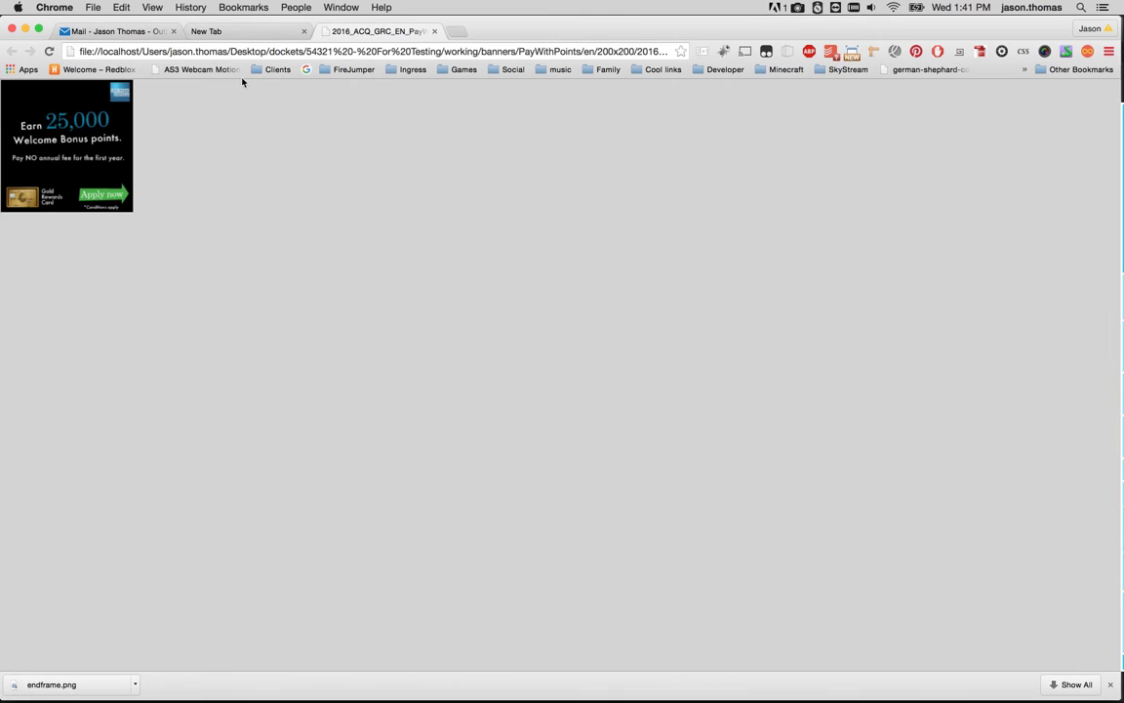
click(121, 33)
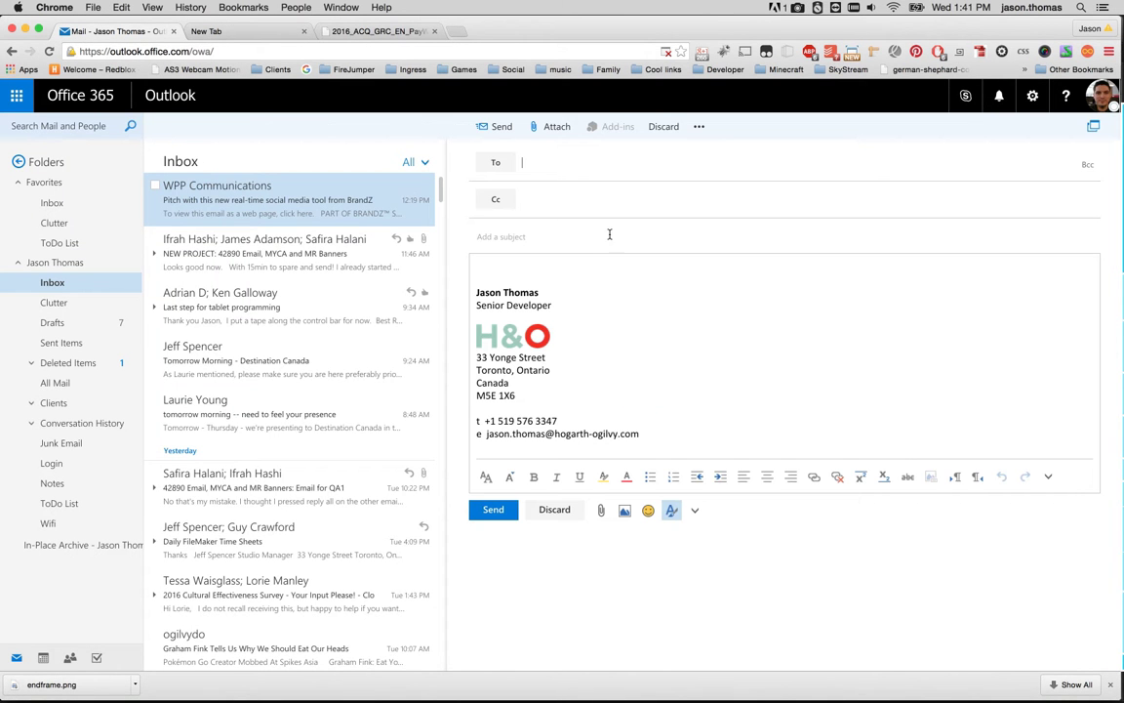
click(538, 266)
key(super+v)
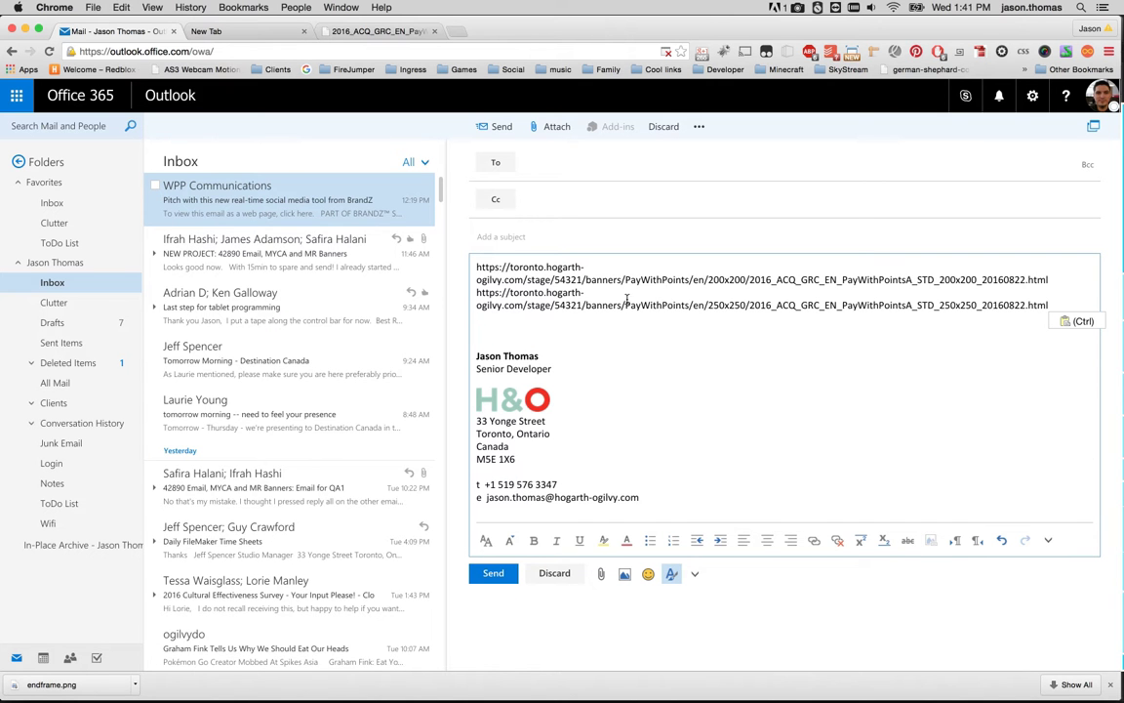
Open the pasted 200x200 stage link to view the live banner, then return to the file manager.
click(1060, 280)
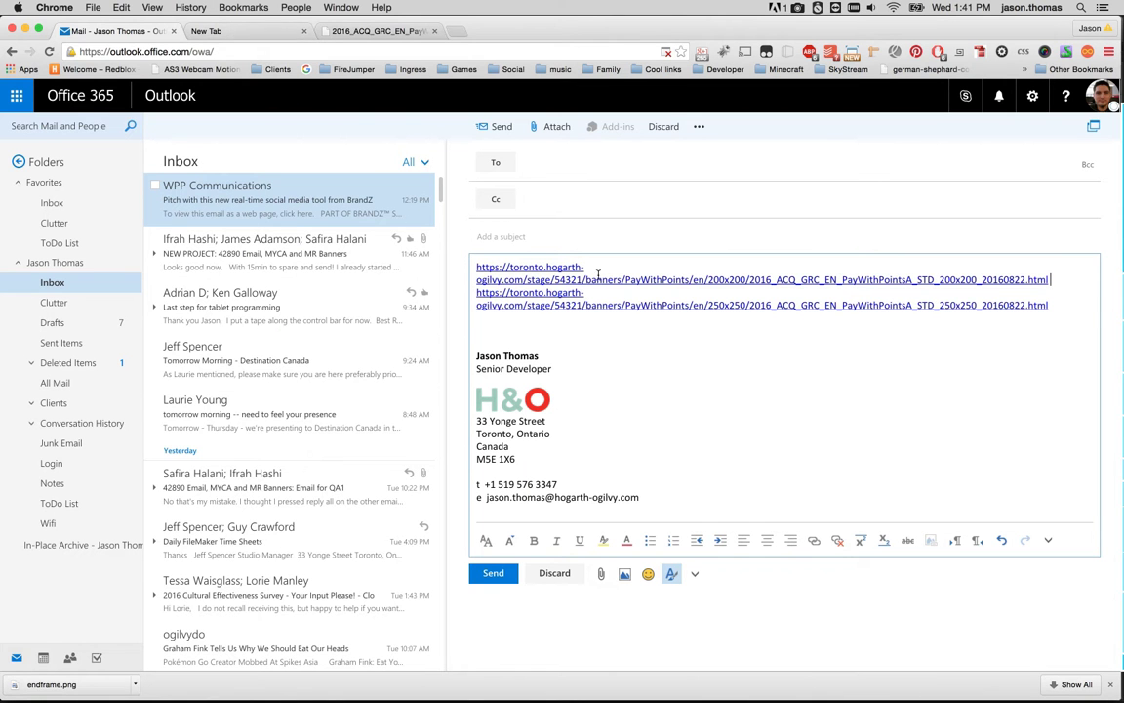
click(202, 32)
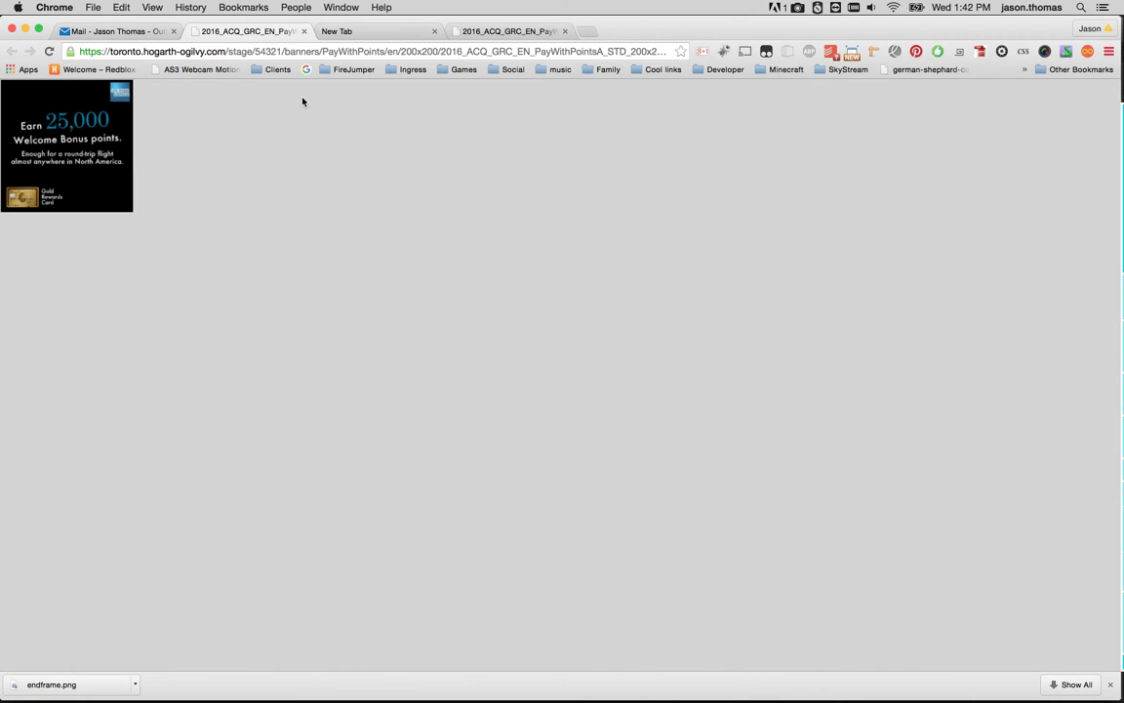
click(388, 34)
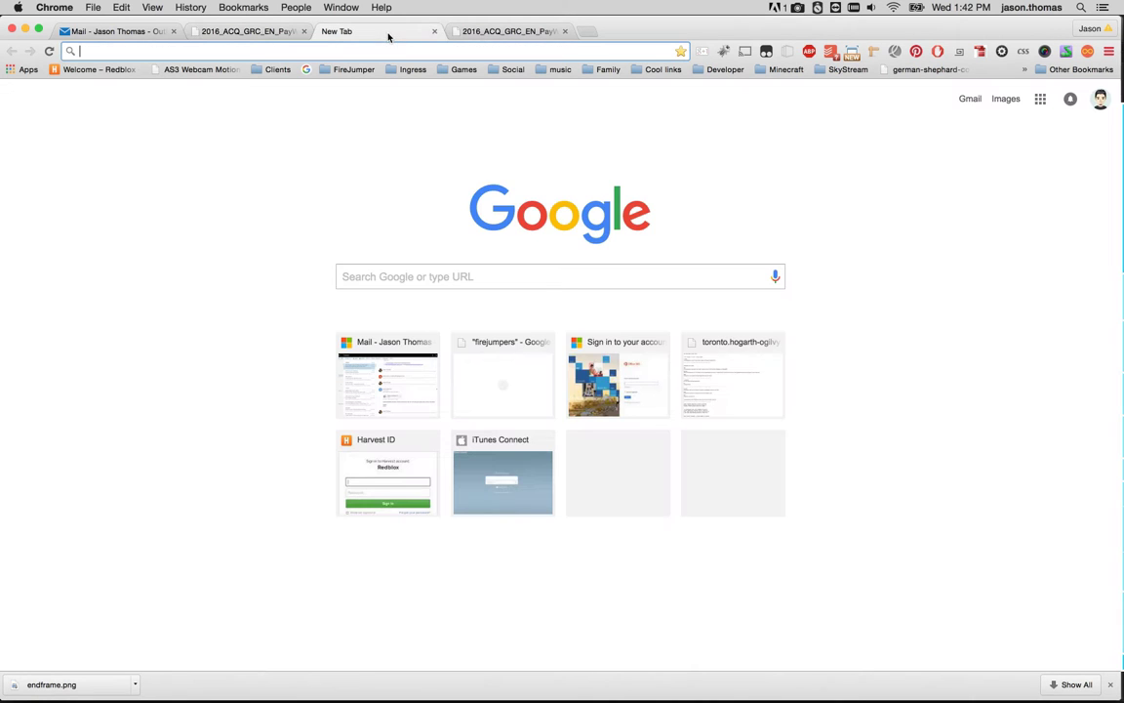
click(451, 30)
key(super+Tab)
key(super+Tab)
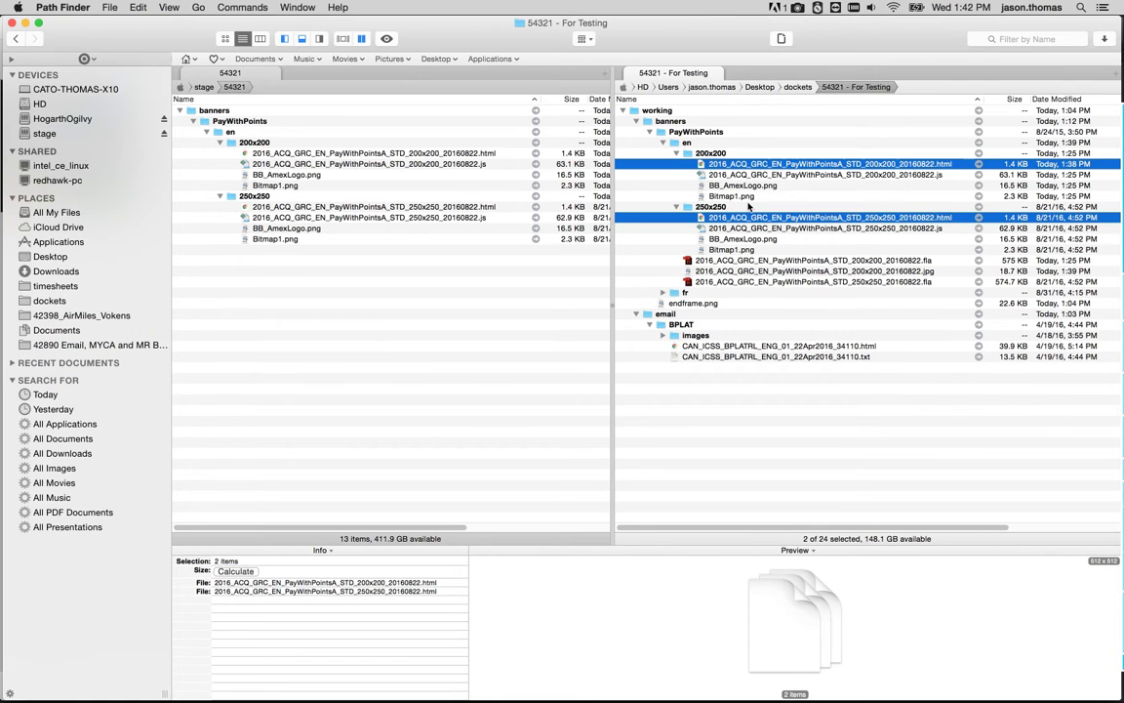
Set Swappy's Zip Folder option to Folder Name and drop the 200x200 banner folder onto Swappy to zip it.
click(711, 207)
click(710, 154)
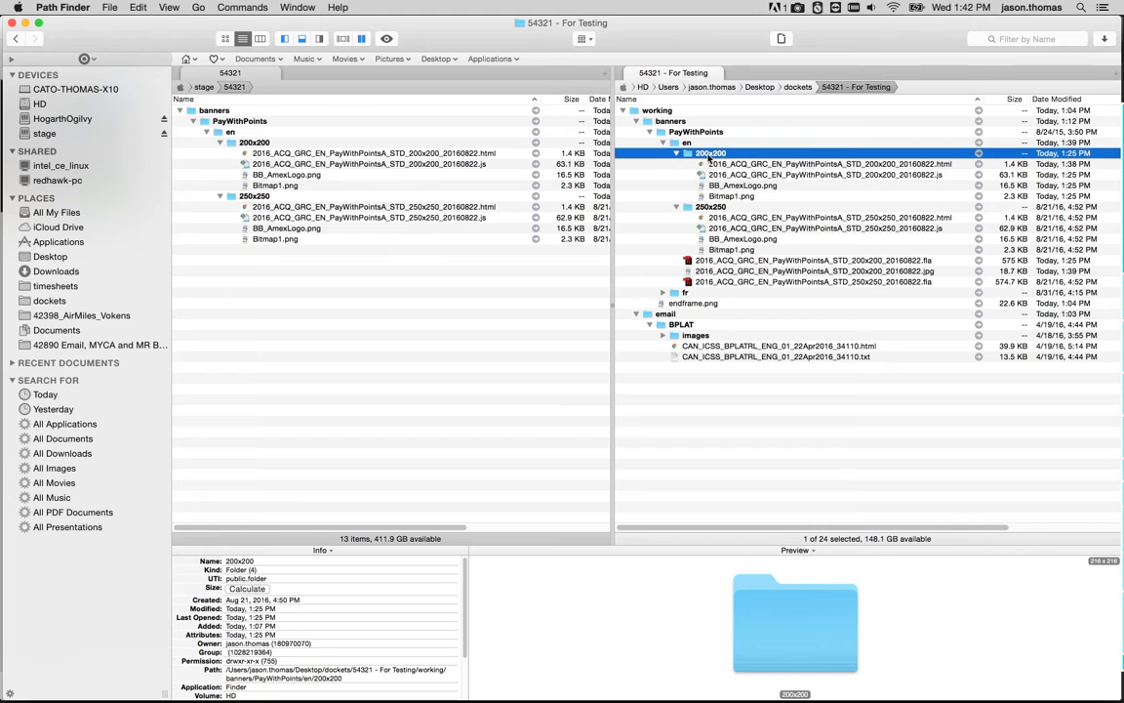
click(771, 270)
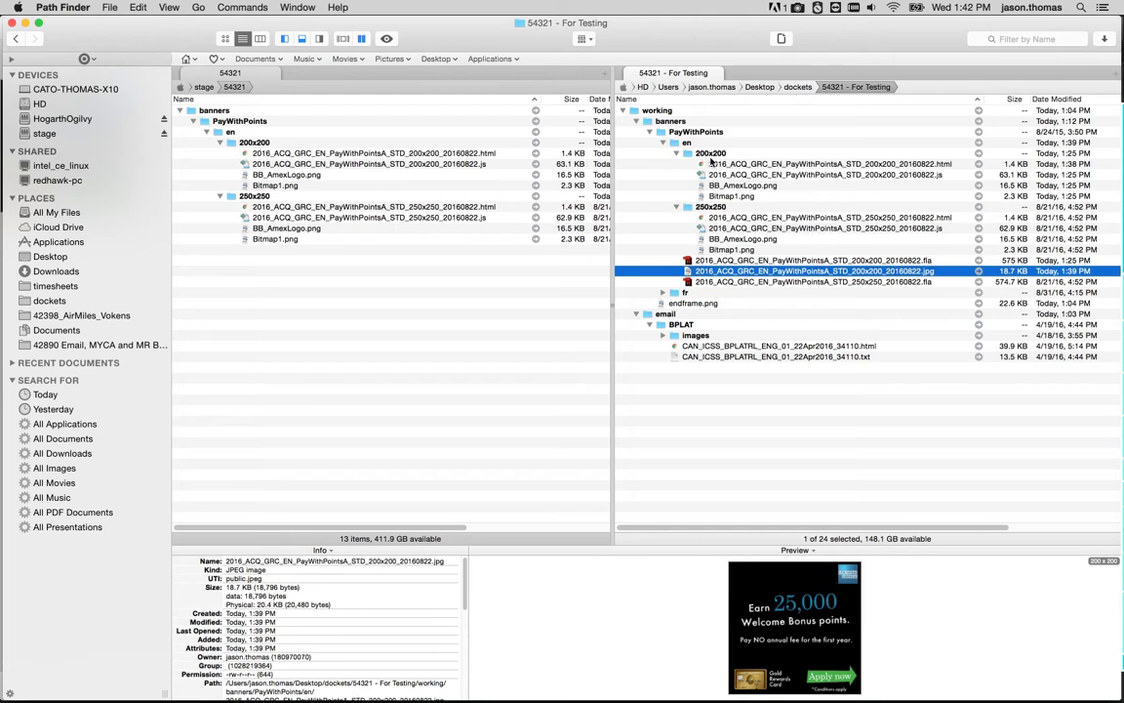
click(711, 154)
mouse_move(1111, 370)
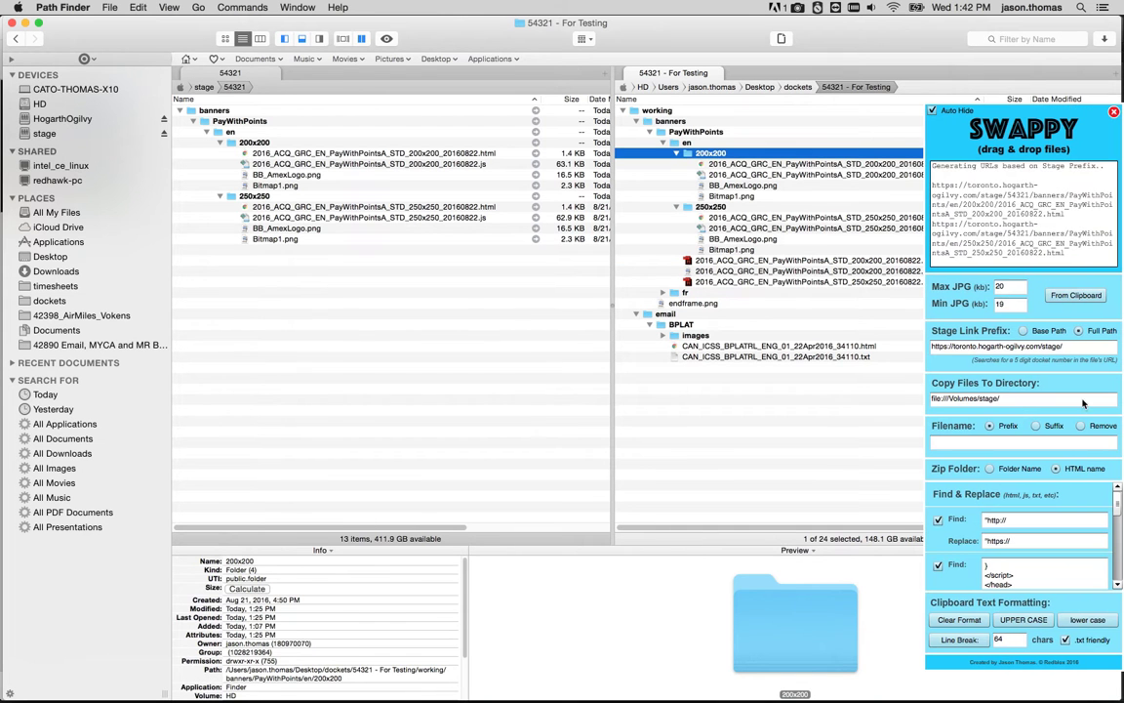
click(1019, 473)
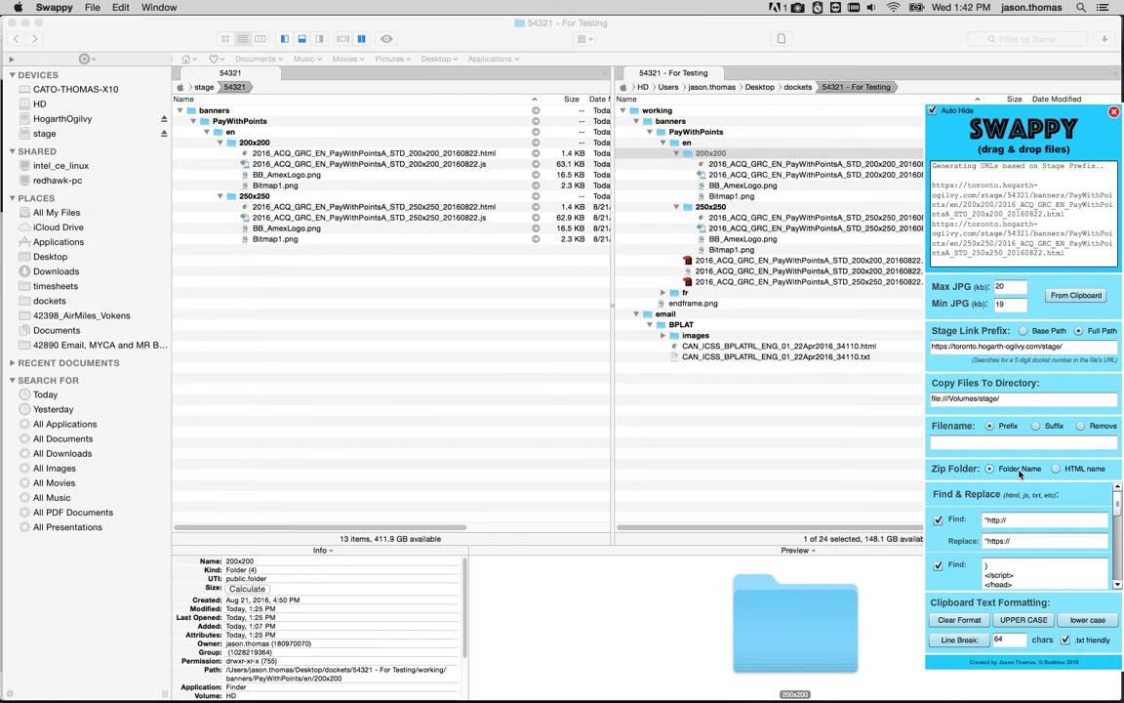
click(689, 156)
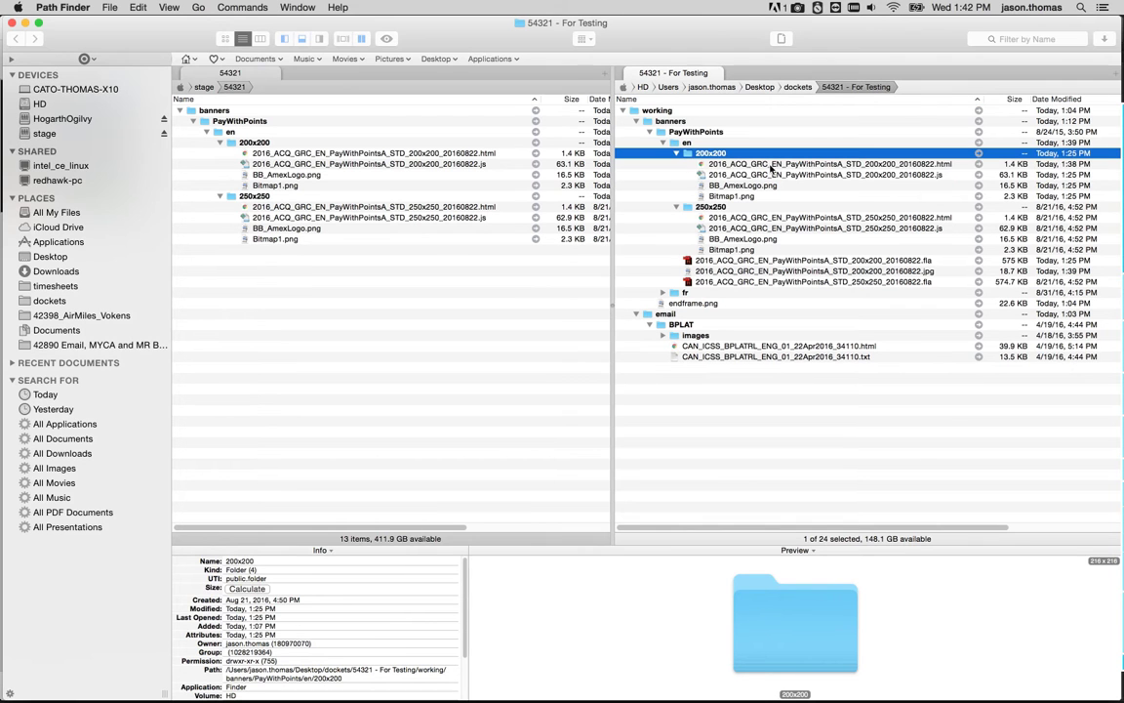
drag(689, 156, 956, 472)
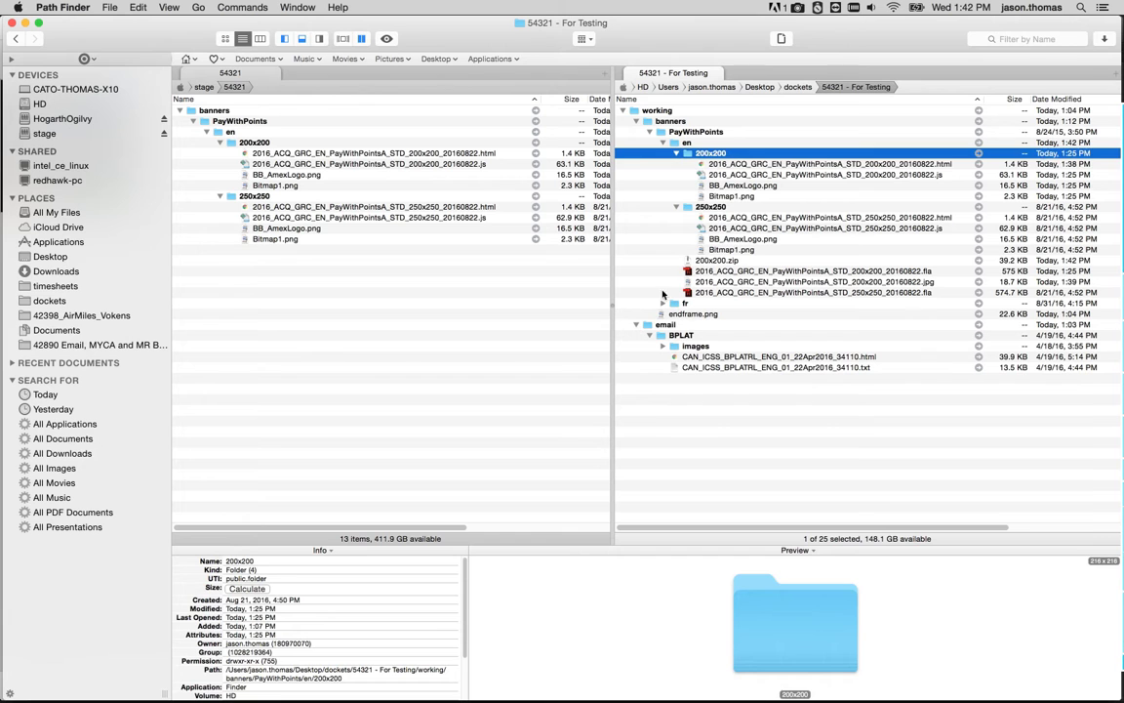
Switch the Zip Folder option to HTML name and drop the 200x200 folder onto Swappy again to zip it.
click(720, 262)
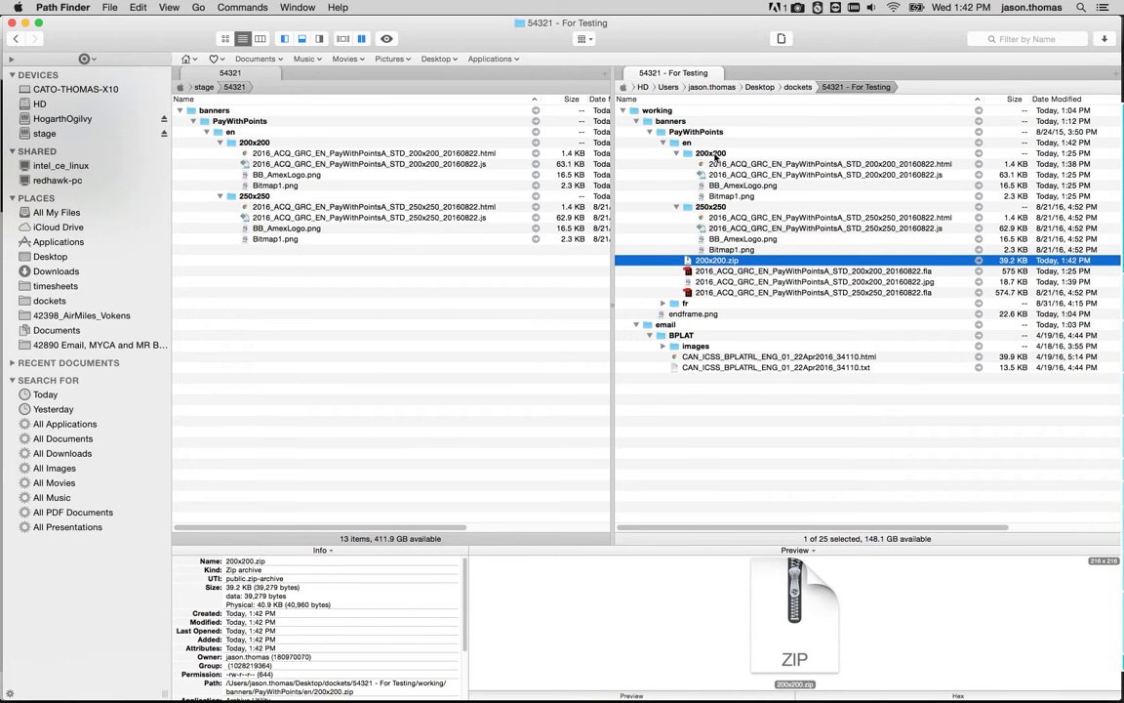
mouse_move(1121, 546)
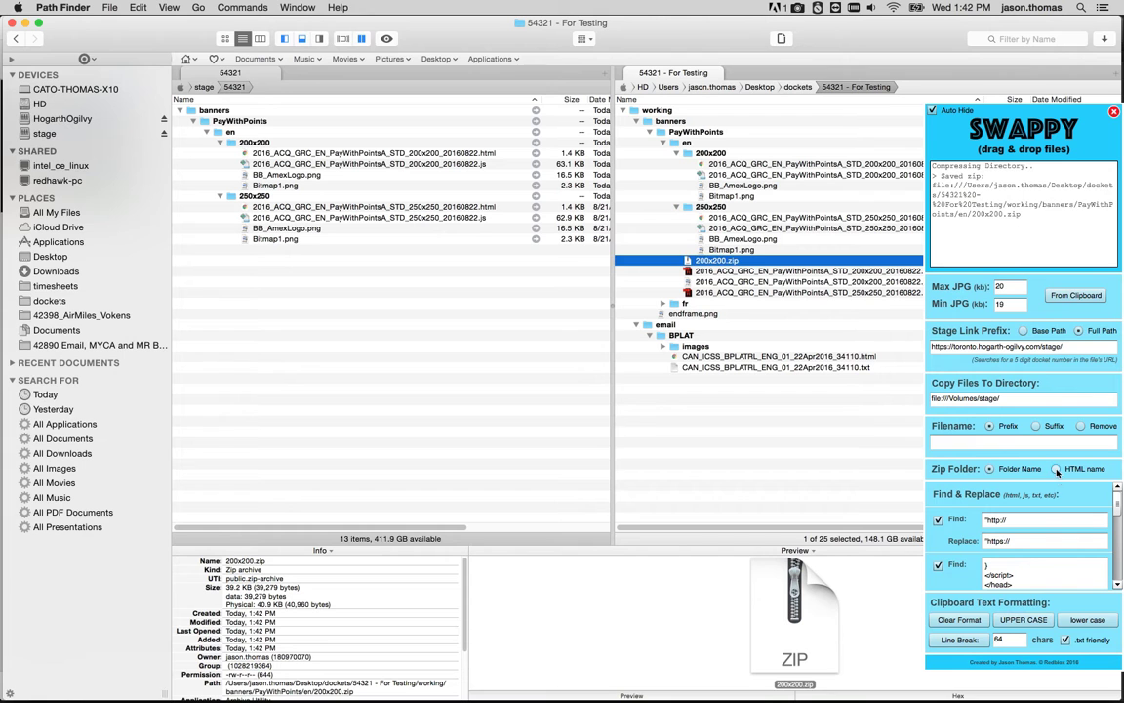
click(1057, 469)
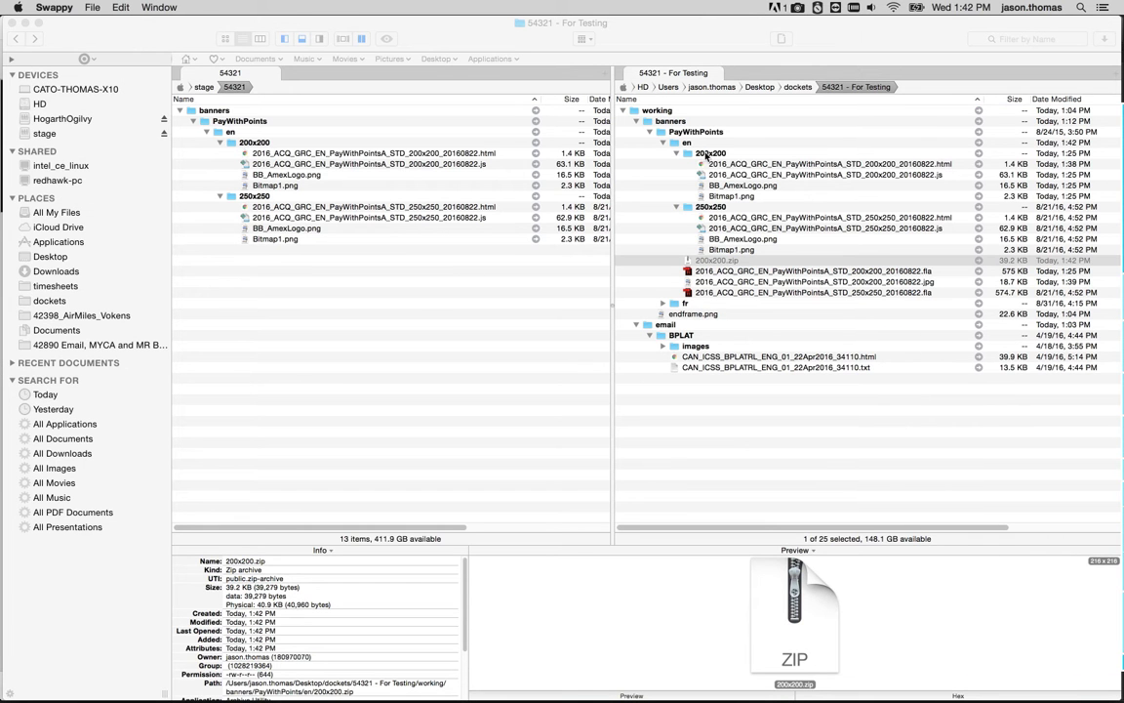
click(707, 154)
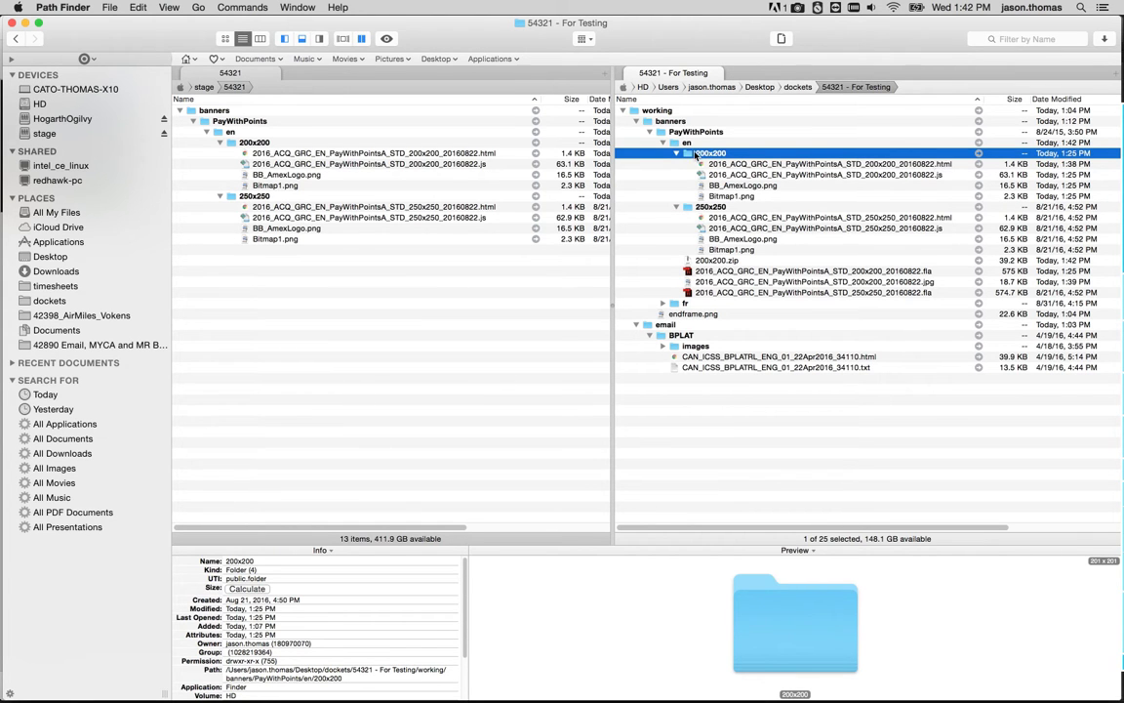
drag(688, 156, 989, 474)
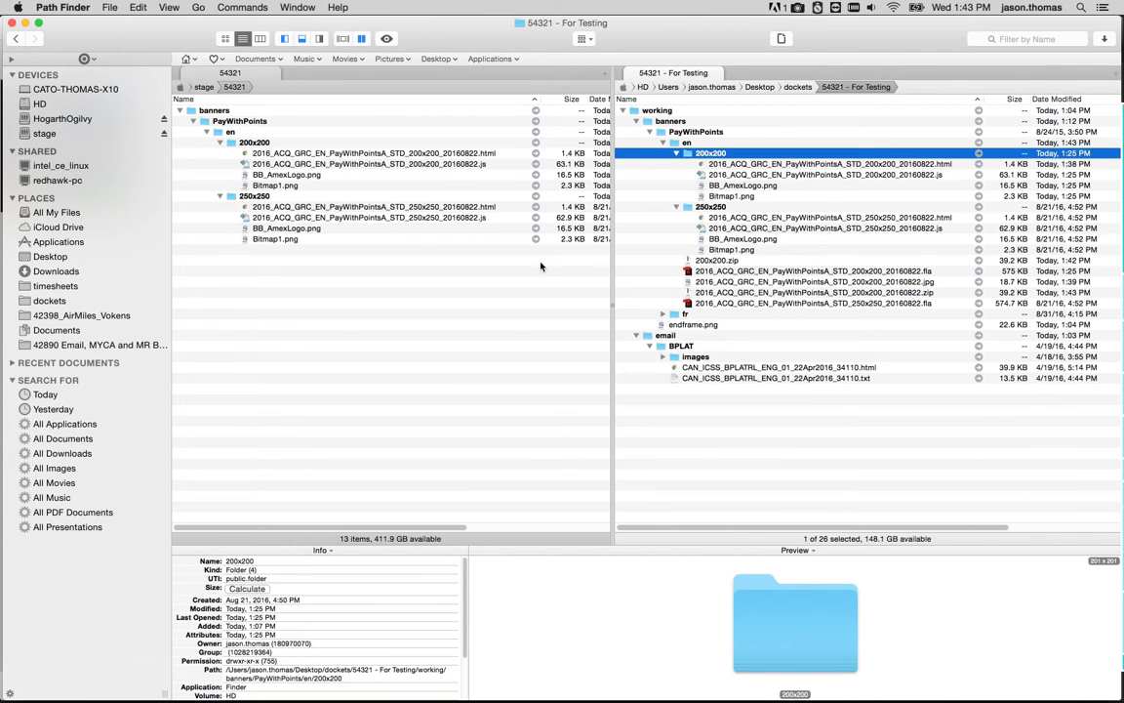
Select the 200x200 banner's zip, JPG and FLA files in the working folder to review them.
click(766, 294)
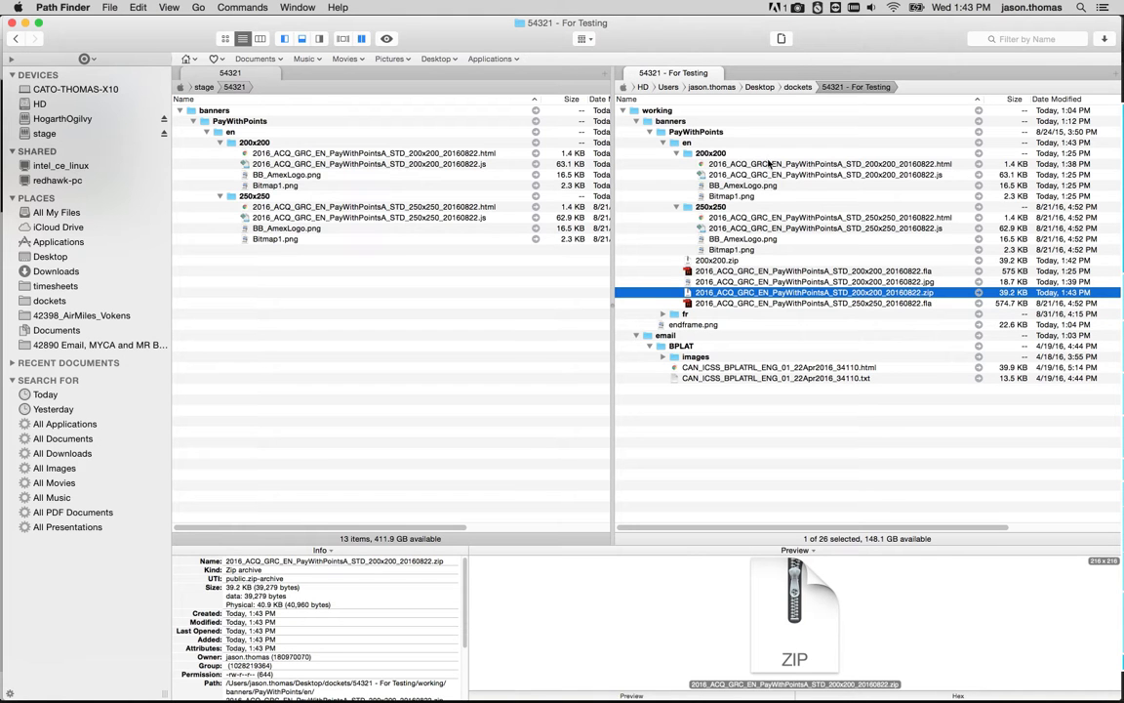
super+click(806, 282)
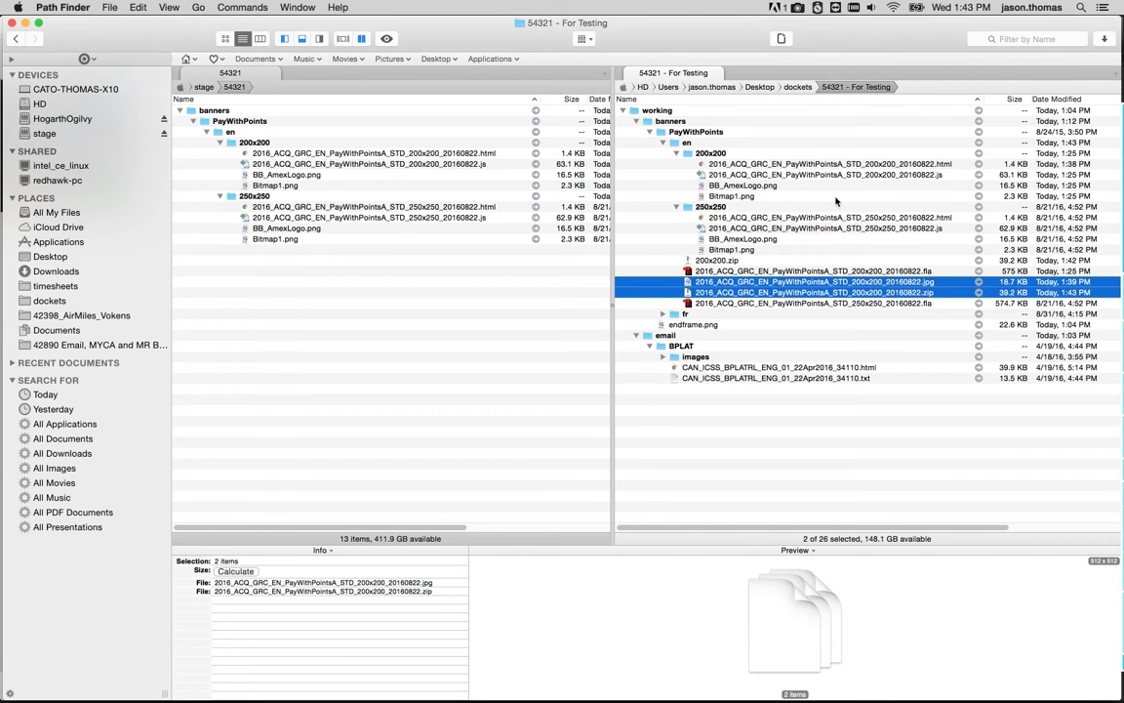
click(749, 273)
mouse_move(1064, 296)
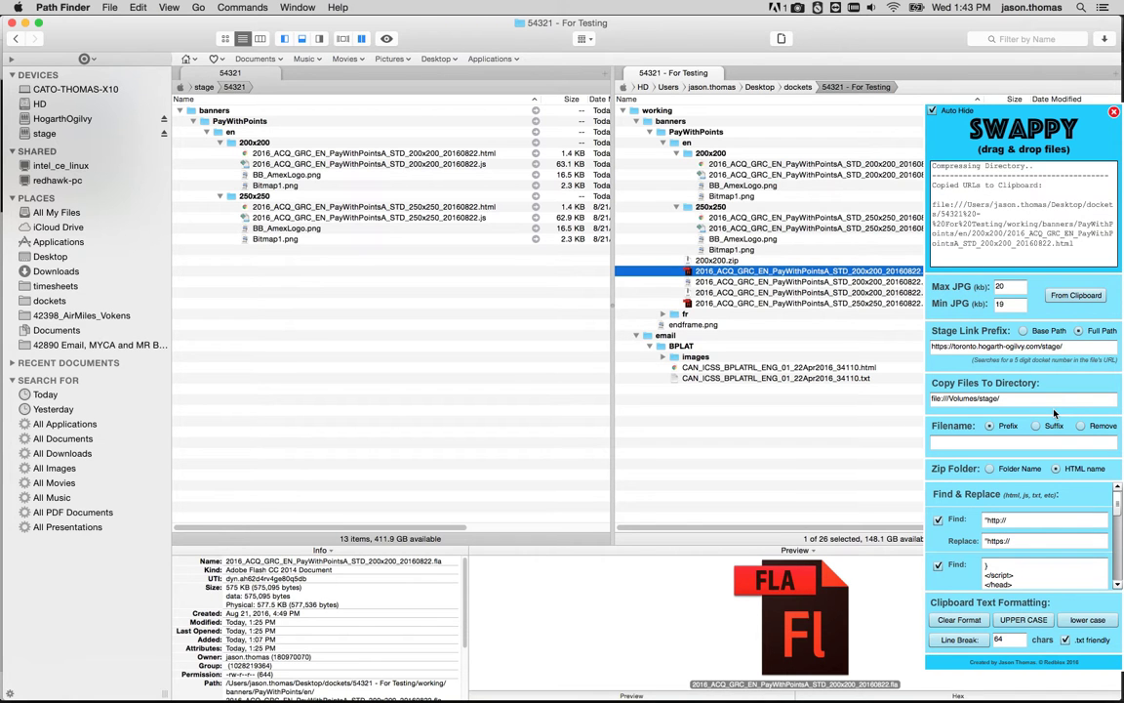
Open the CAN_ICSS_BPLATRL email HTML file in Dreamweaver and select the long terms paragraph in its design view.
click(756, 369)
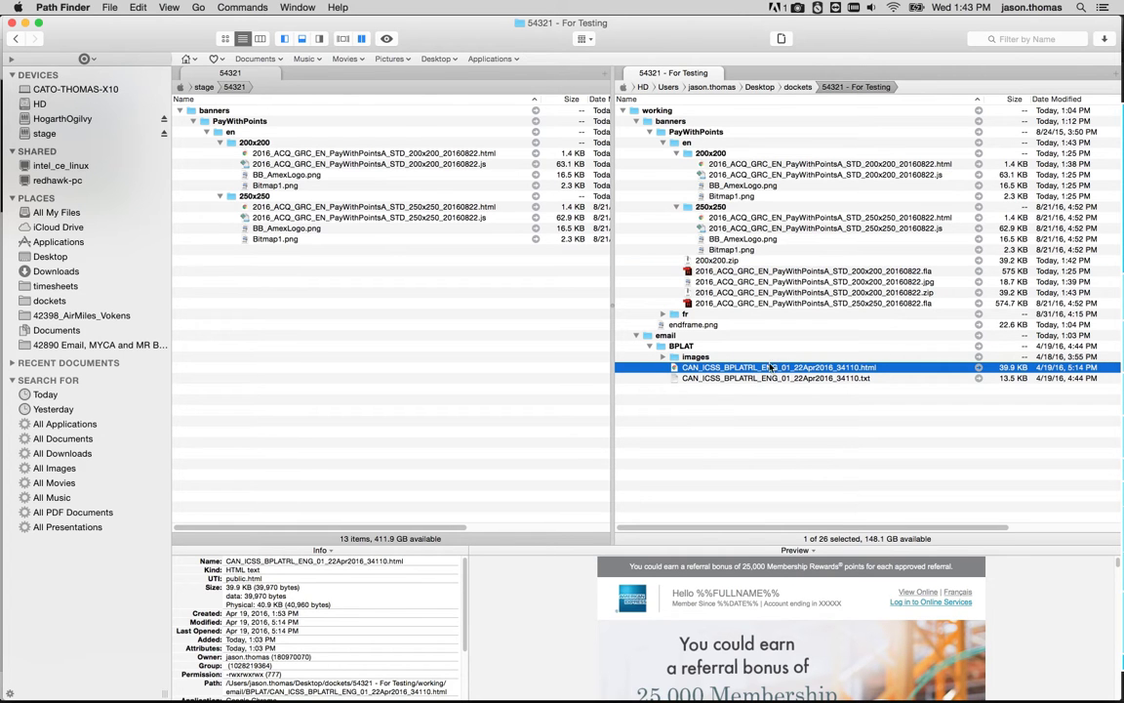
right_click(751, 367)
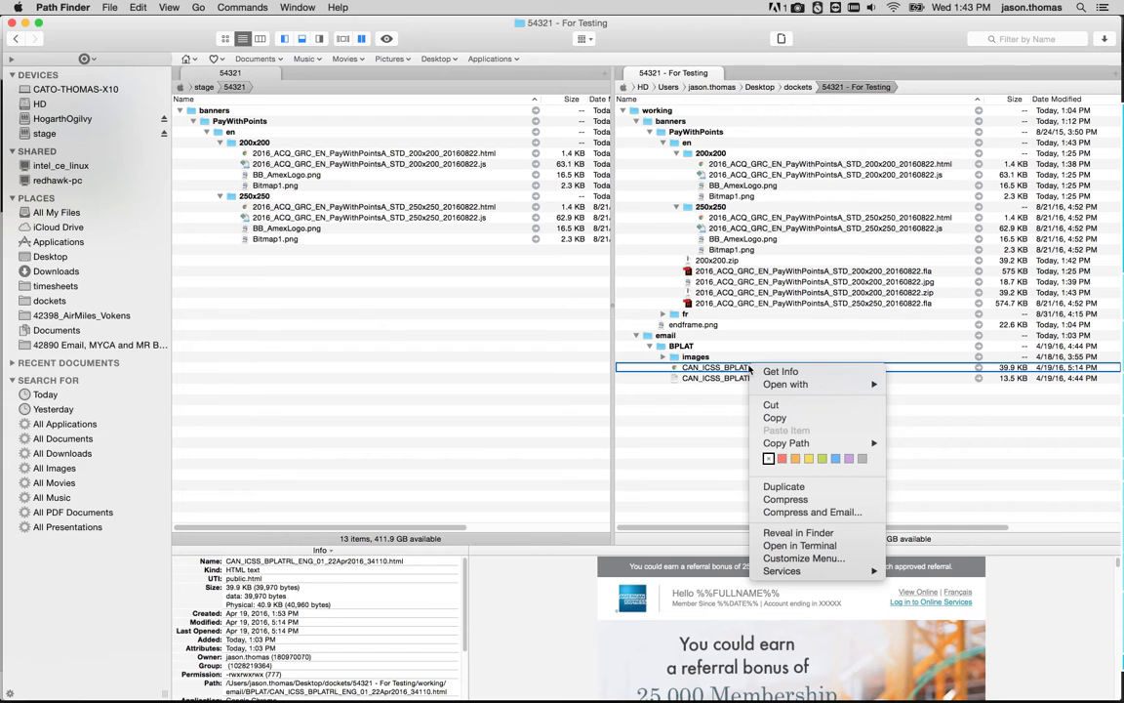
mouse_move(800, 383)
click(959, 446)
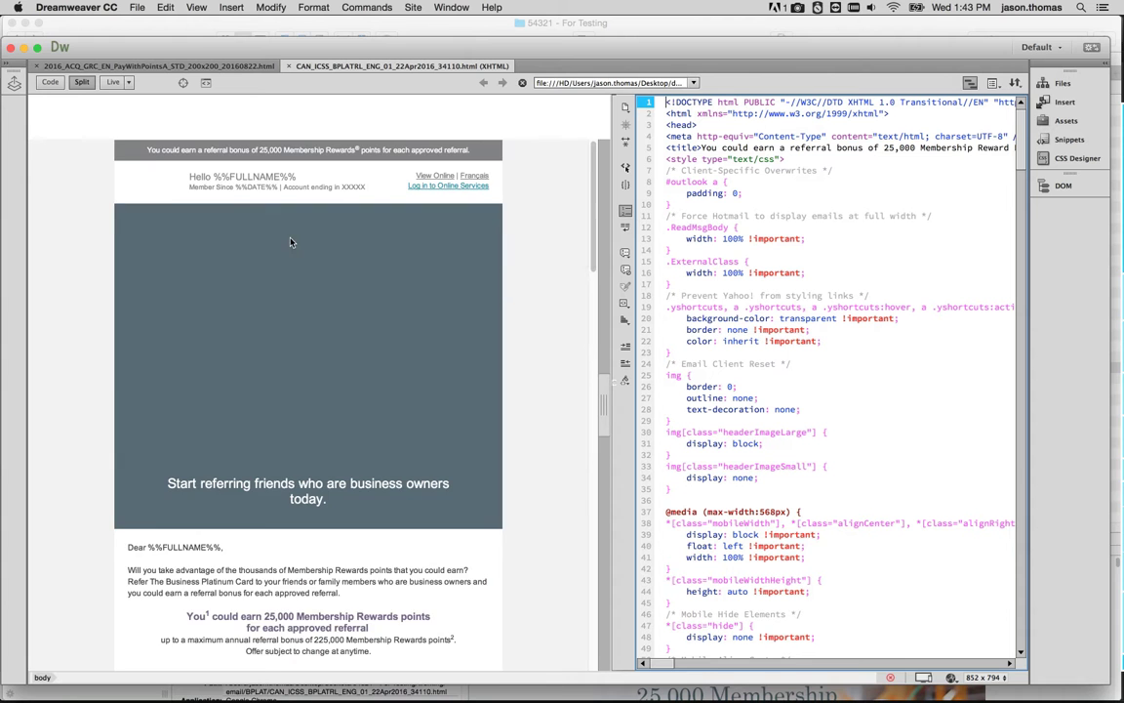
scroll(328, 314, down, 15)
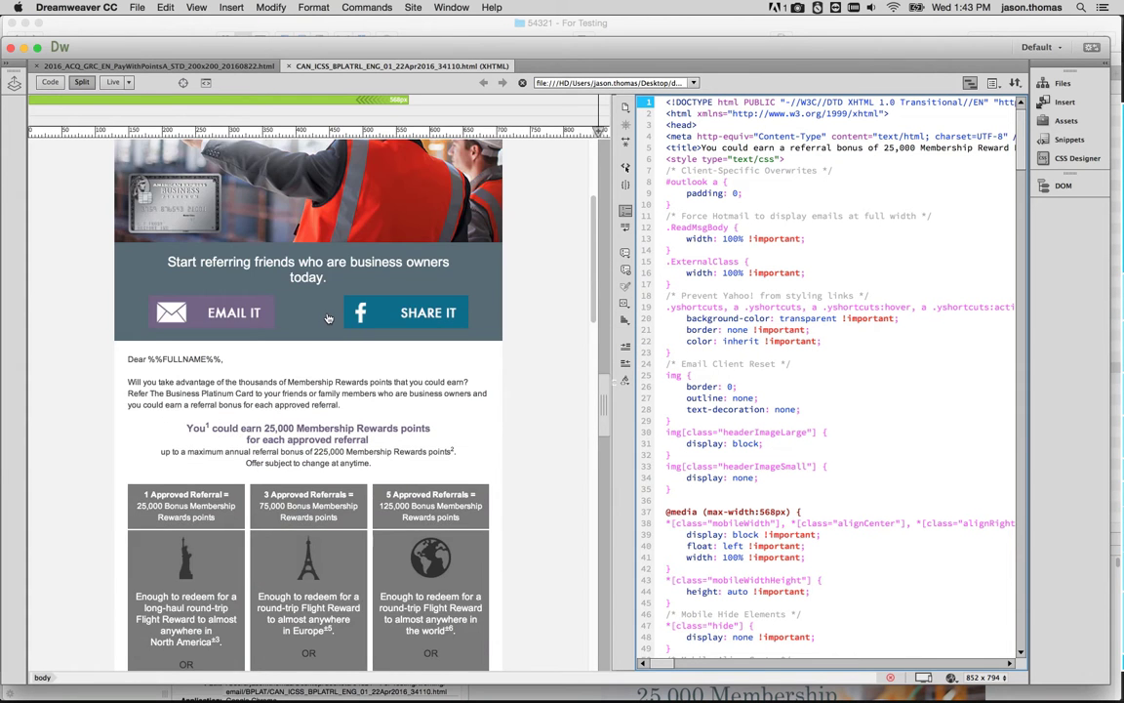
scroll(328, 317, down, 8)
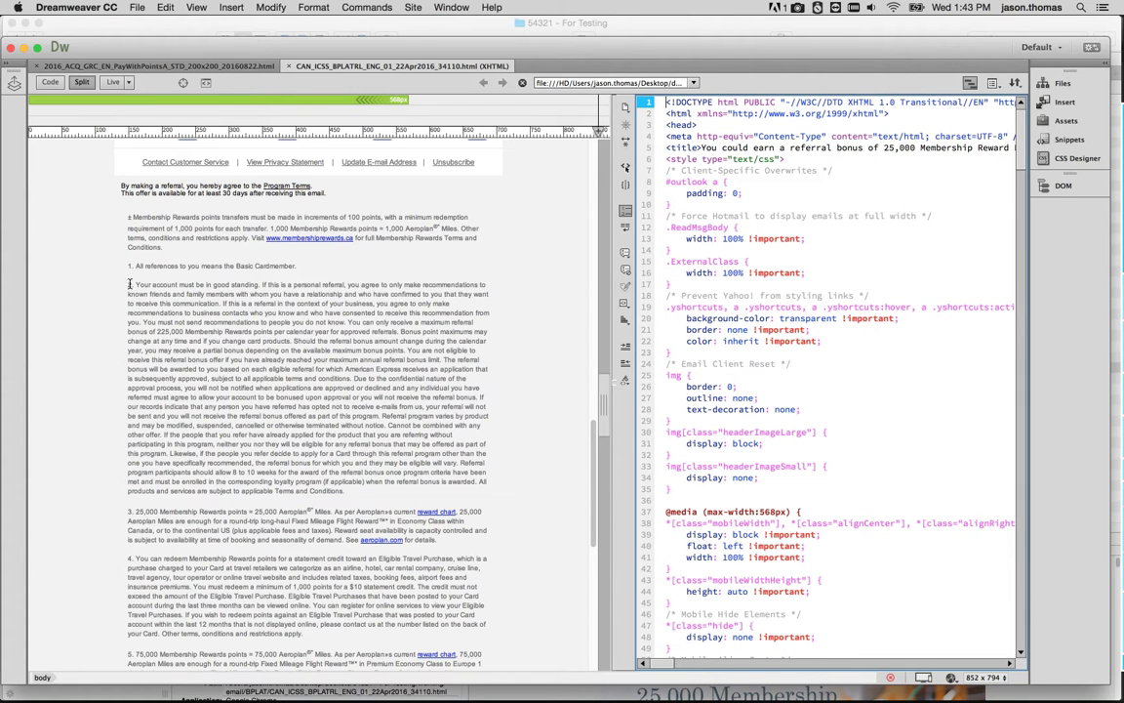
drag(345, 491, 131, 284)
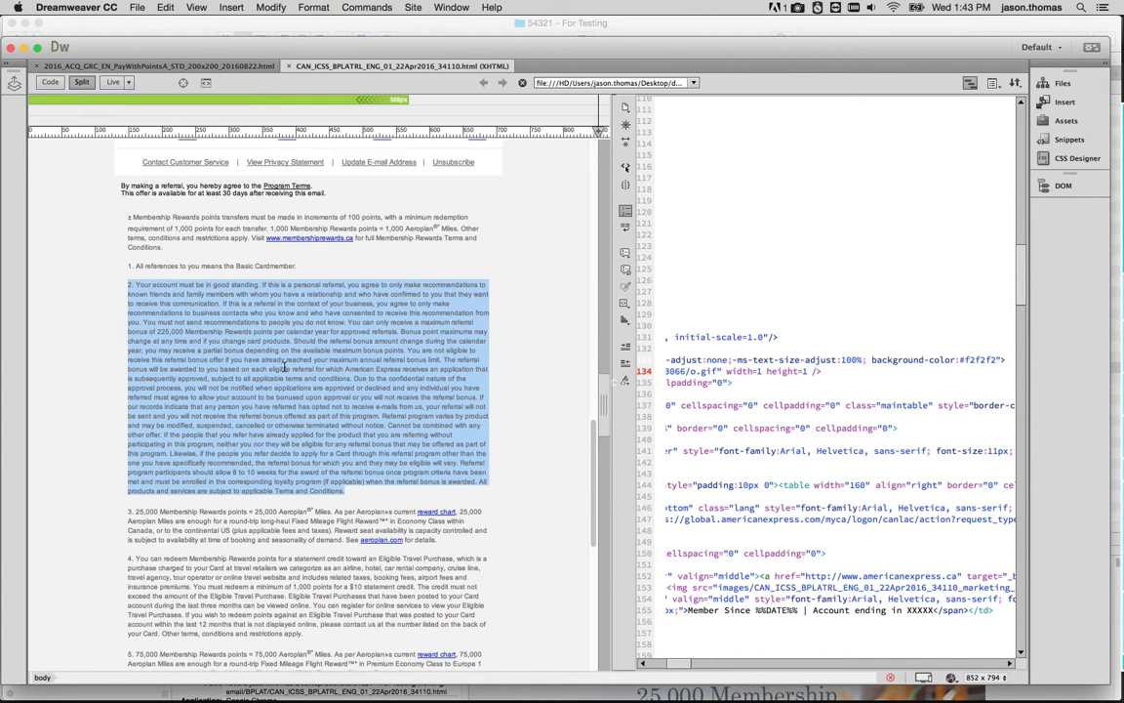
Open the email's plain-text .txt version in TextWrangler and place the cursor in the body copy.
key(super+Tab)
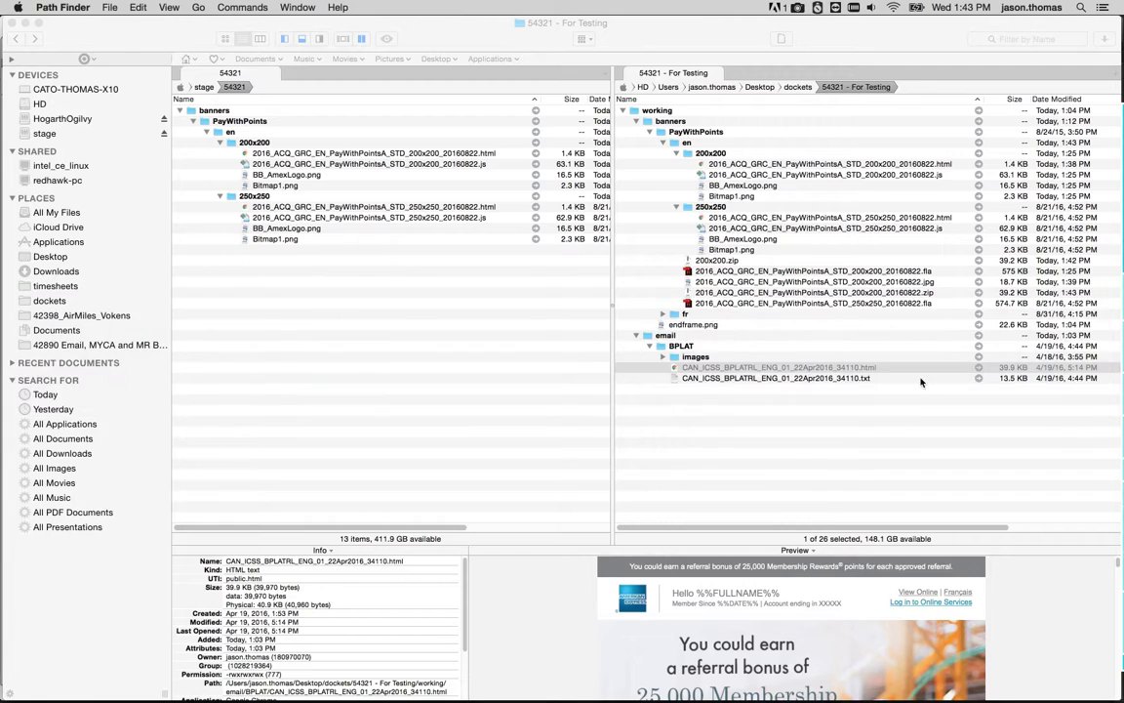
click(742, 378)
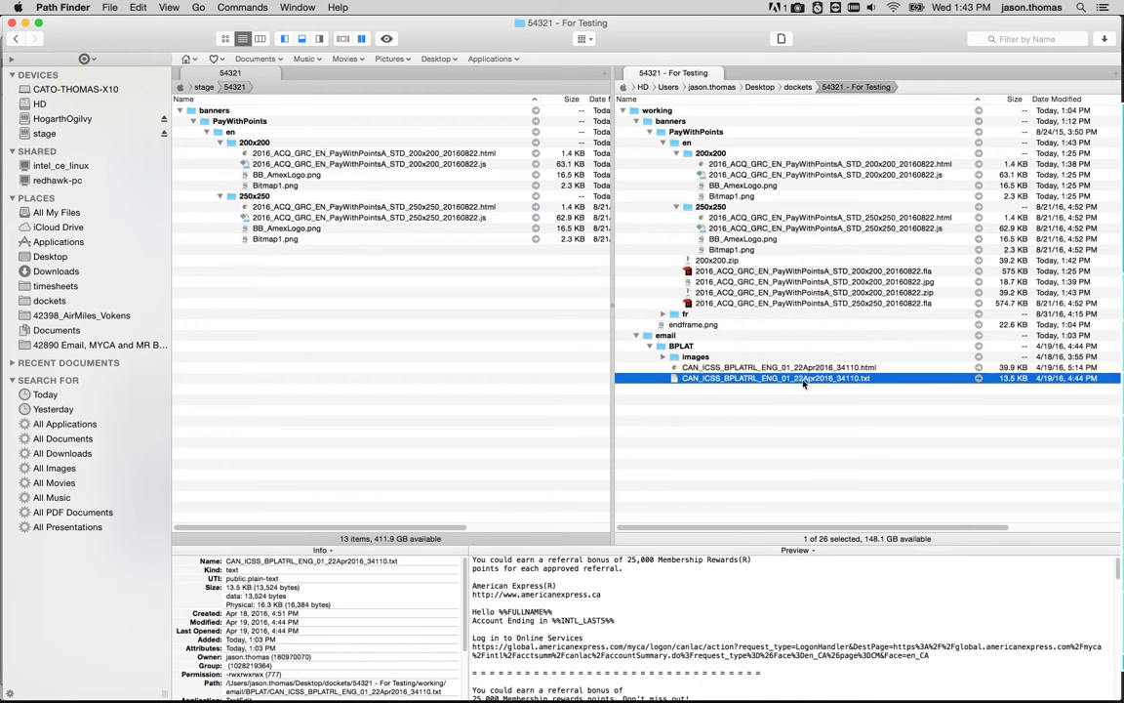
right_click(740, 382)
mouse_move(810, 397)
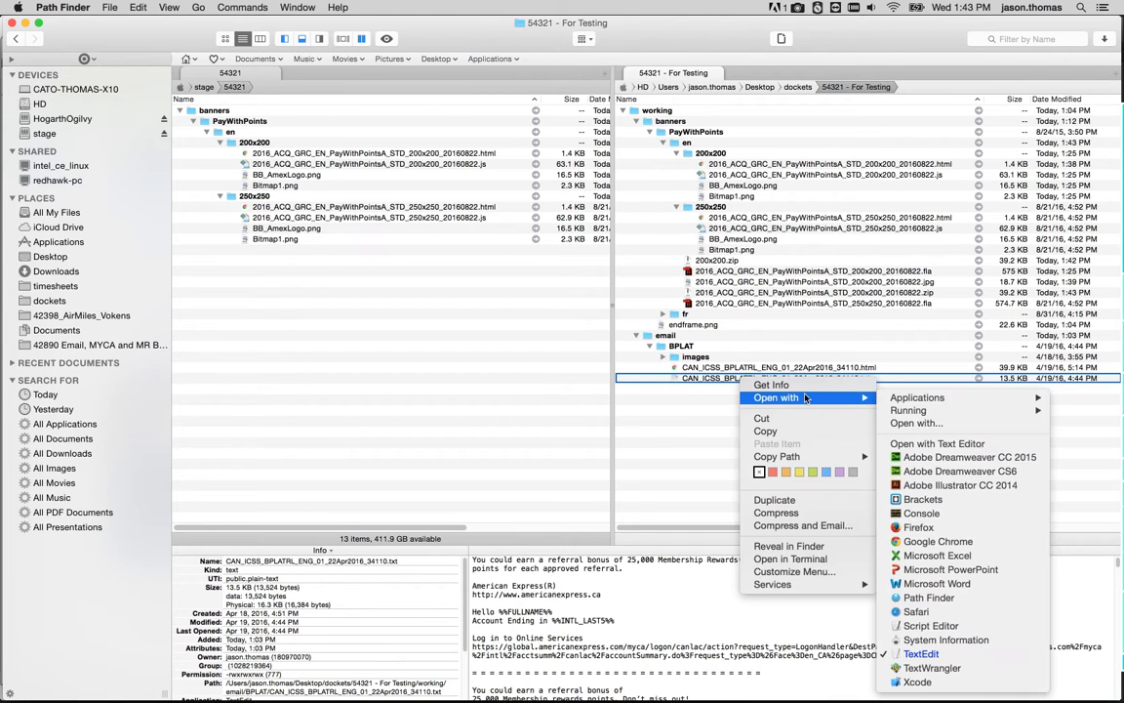
click(927, 667)
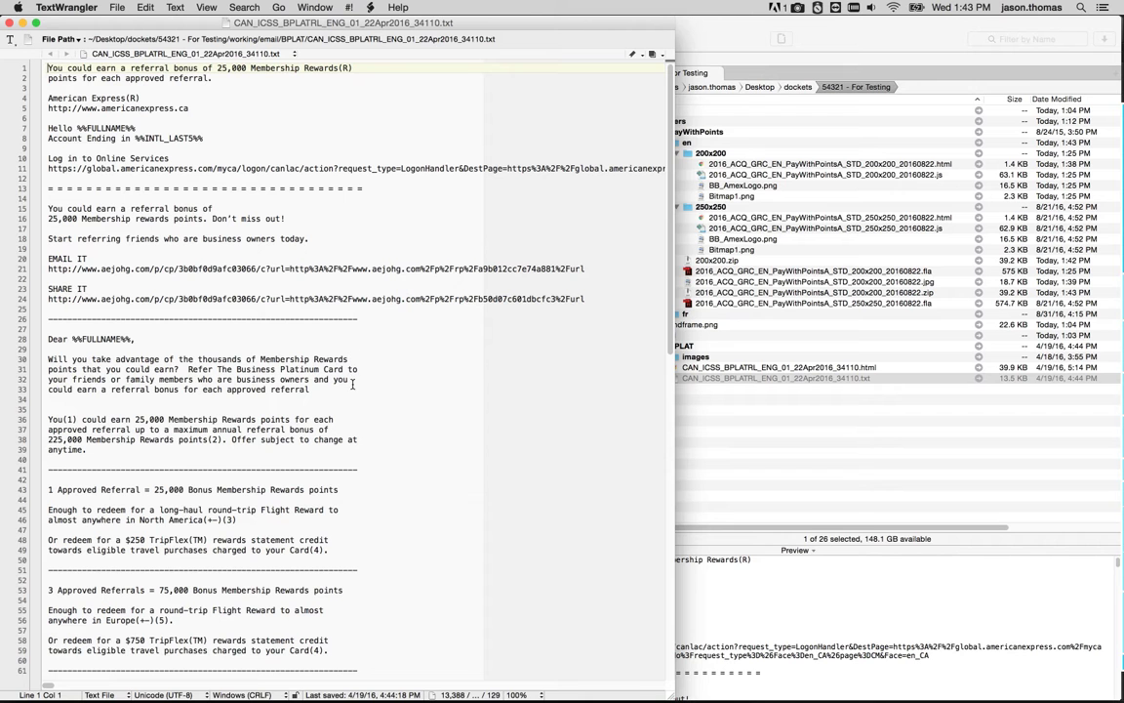
click(358, 318)
scroll(359, 443, down, 3)
click(359, 426)
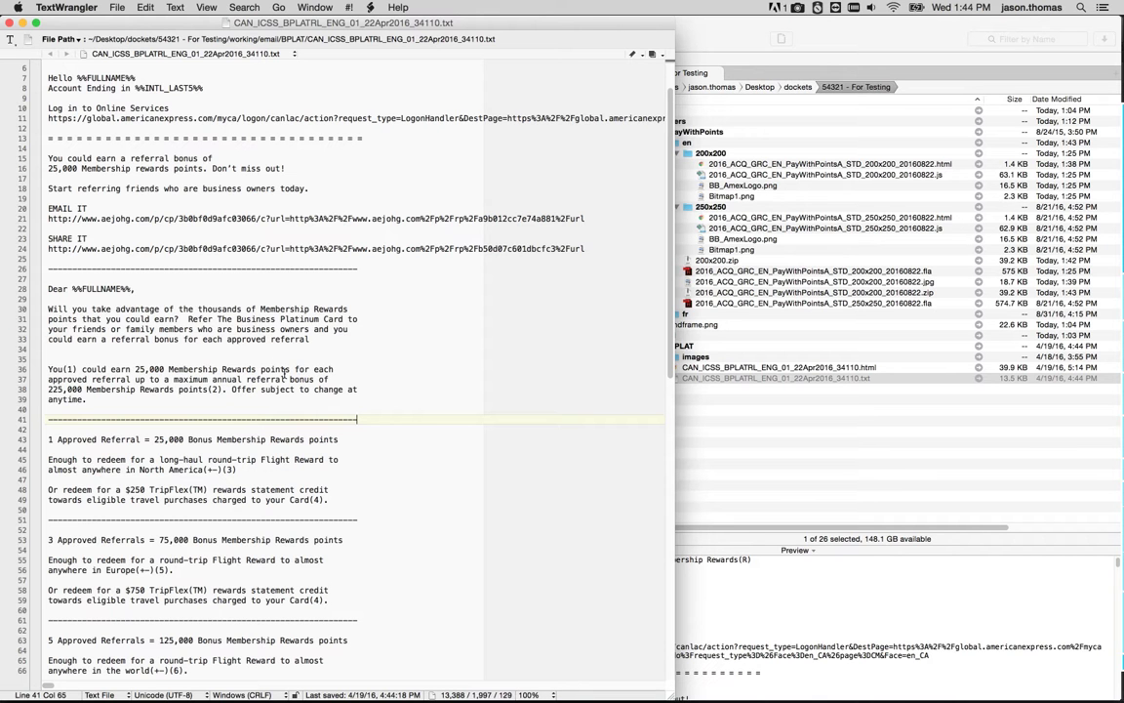
click(357, 389)
Apply Swappy's 64-character line break formatting to the clipboard text and paste it on a new line after line 39.
mouse_move(1120, 617)
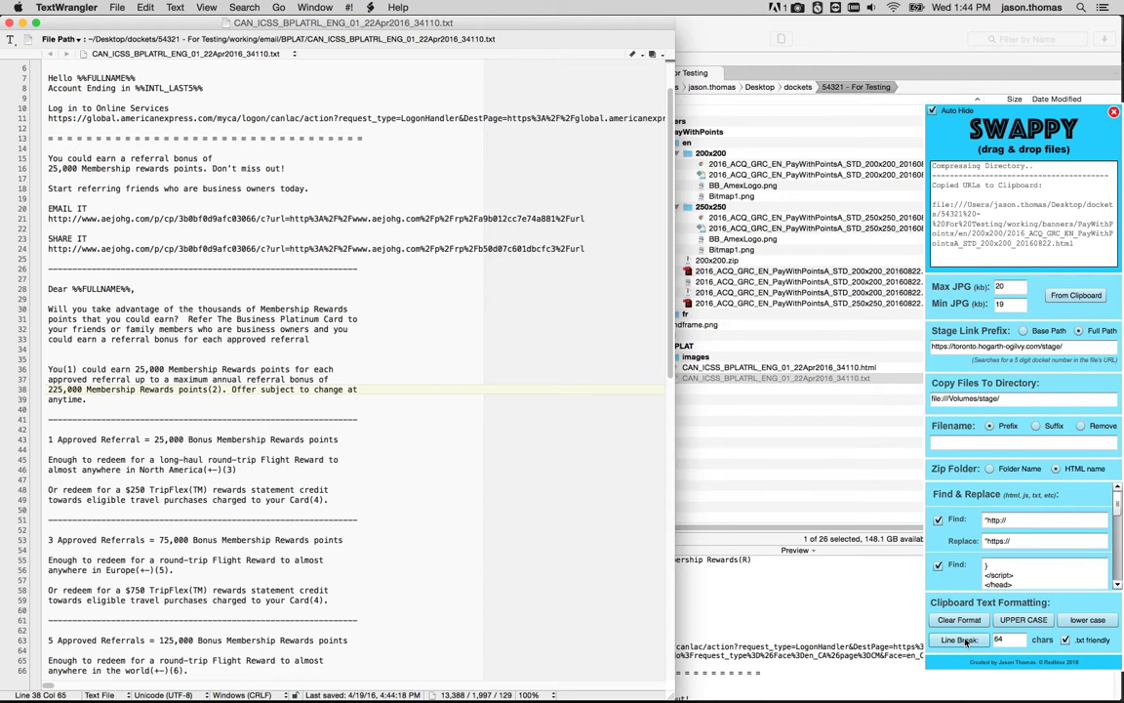
click(959, 640)
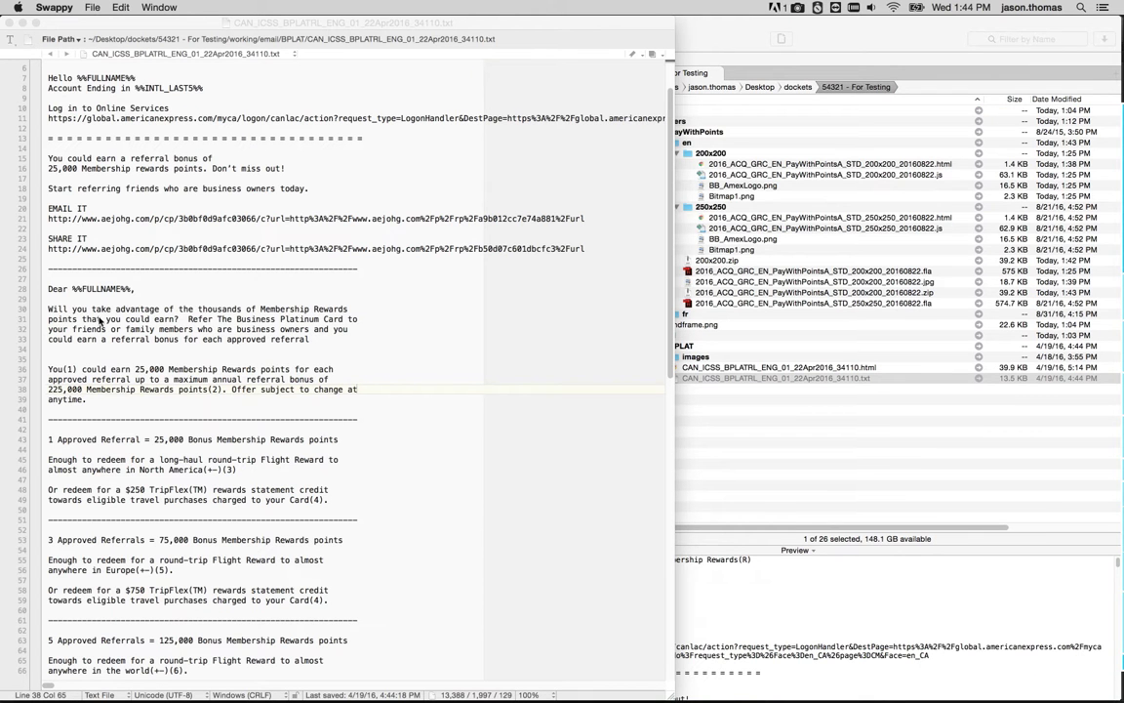
click(139, 401)
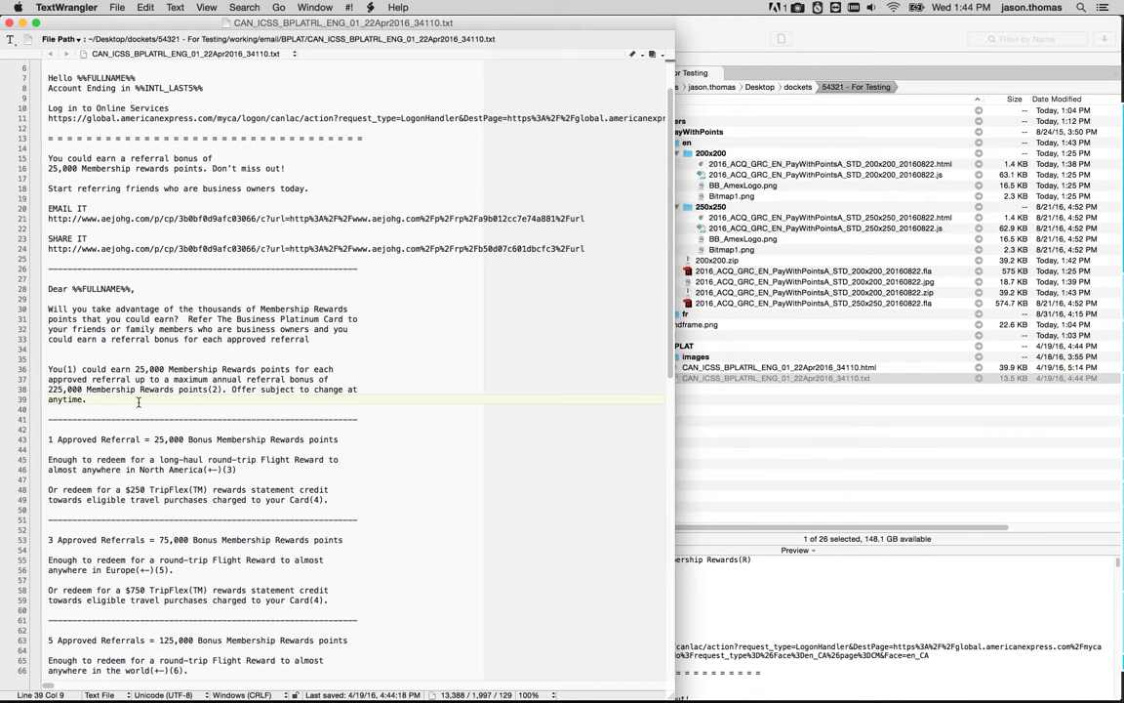
key(Return)
key(super+v)
Scroll through the pasted text to examine its line wrapping.
scroll(250, 391, up, 20)
scroll(273, 434, up, 5)
scroll(275, 422, down, 10)
scroll(275, 422, down, 20)
scroll(275, 422, down, 10)
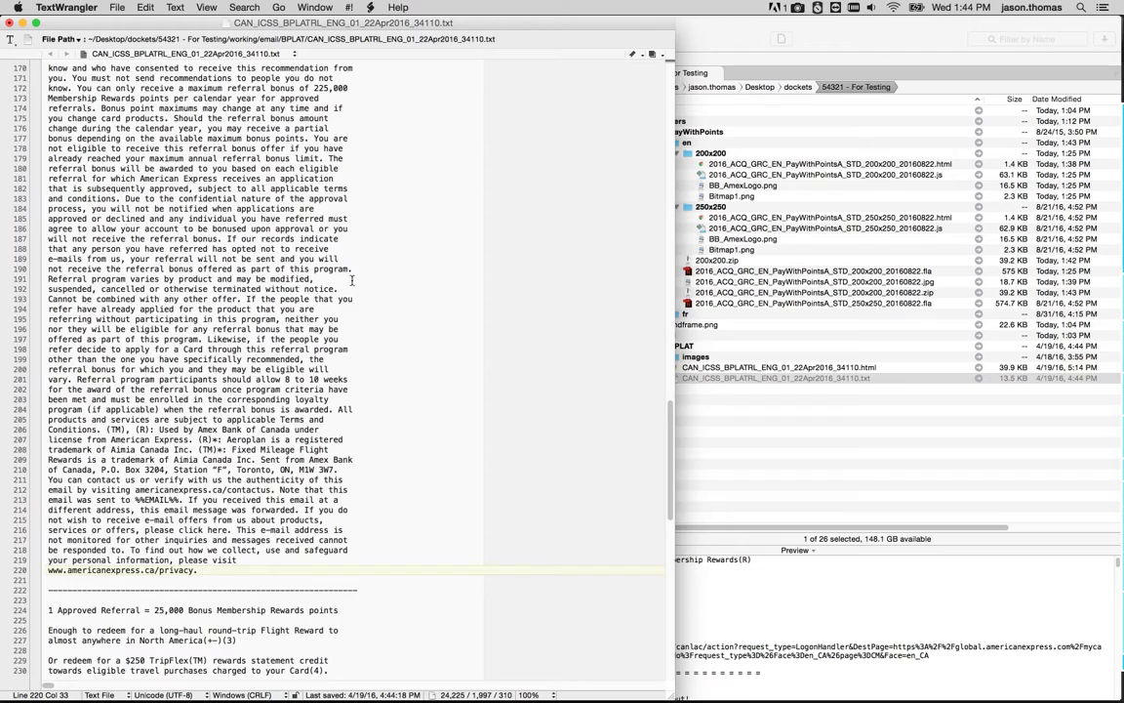
scroll(347, 187, up, 20)
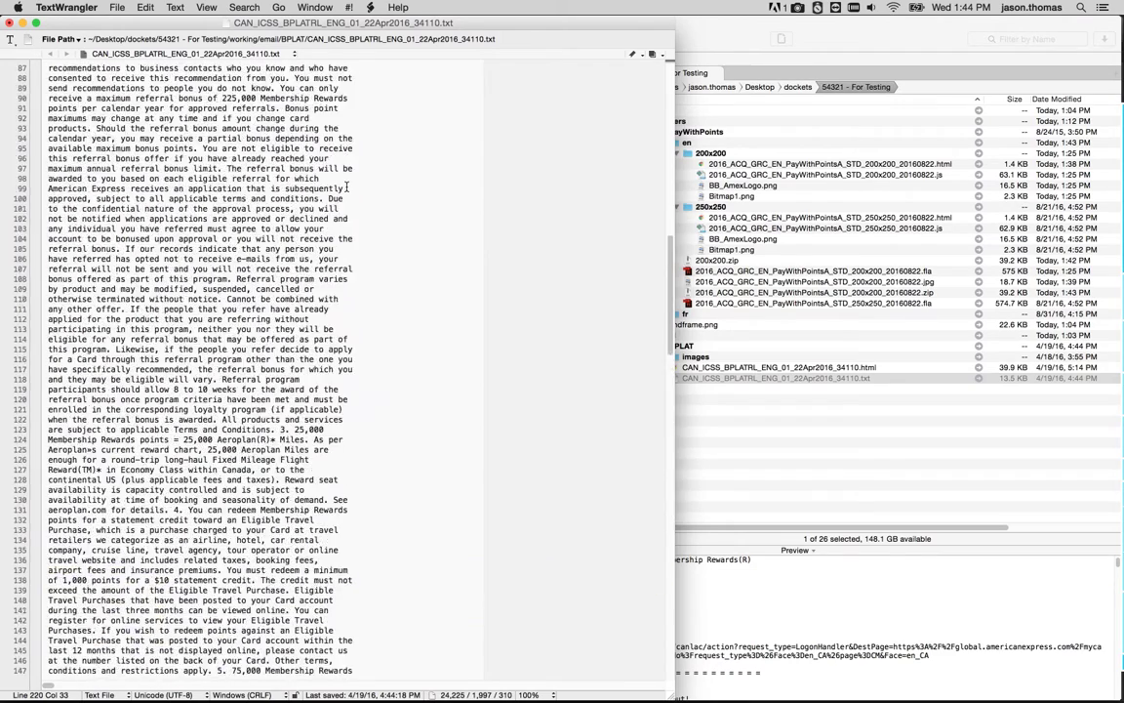
mouse_move(1081, 604)
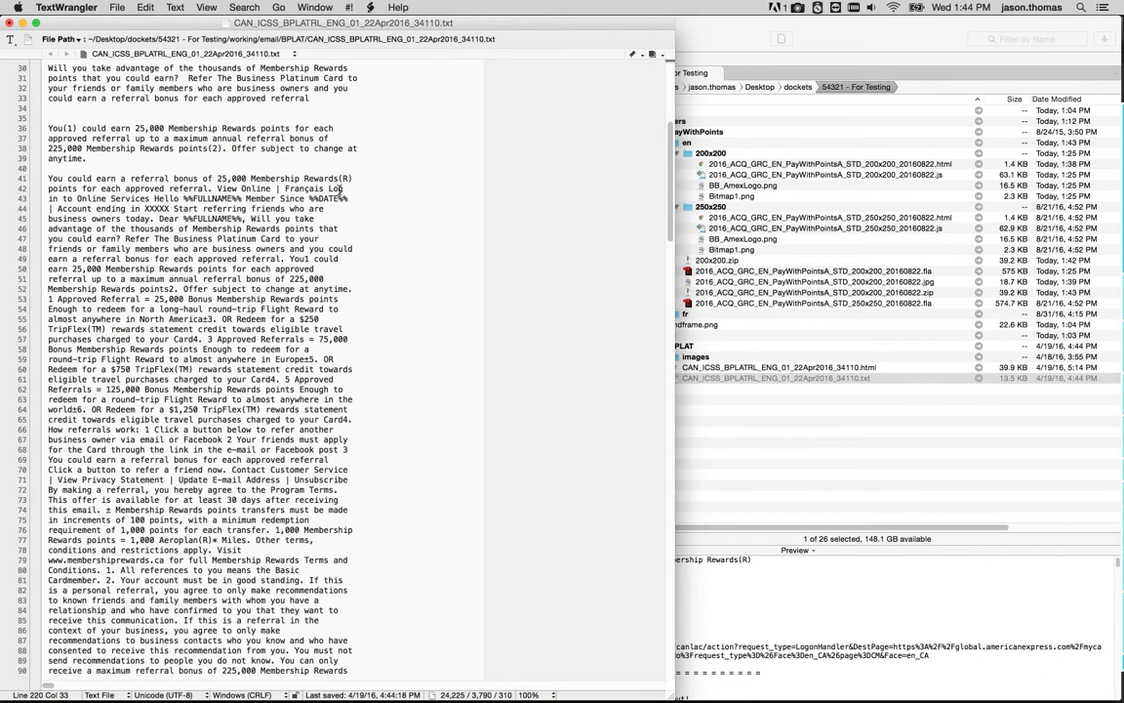
Select the (R) symbol at the end of line 41 and review the pasted text further down.
drag(339, 178, 352, 178)
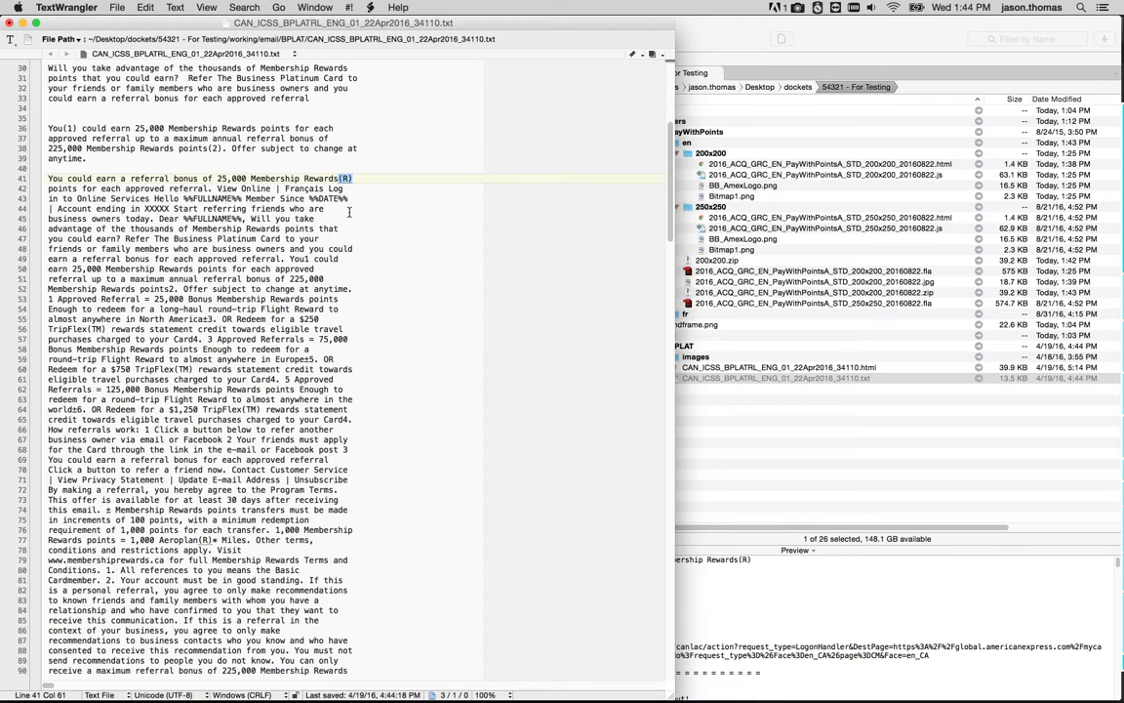
key(super+Tab)
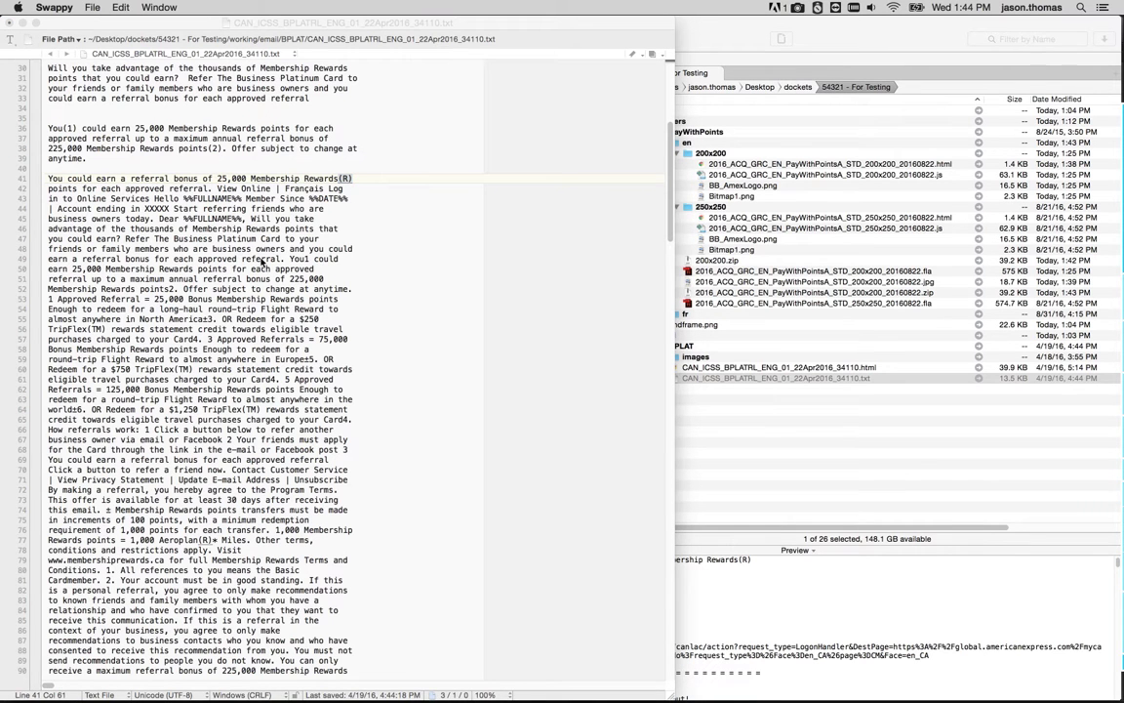
click(349, 179)
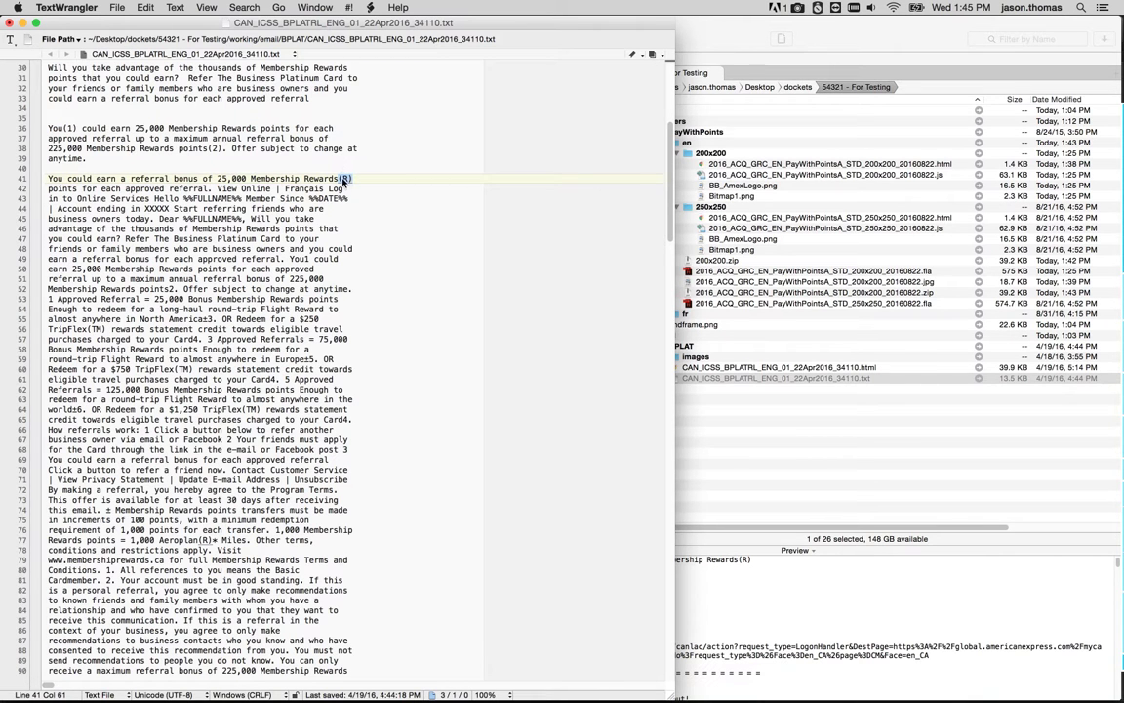
scroll(176, 237, down, 20)
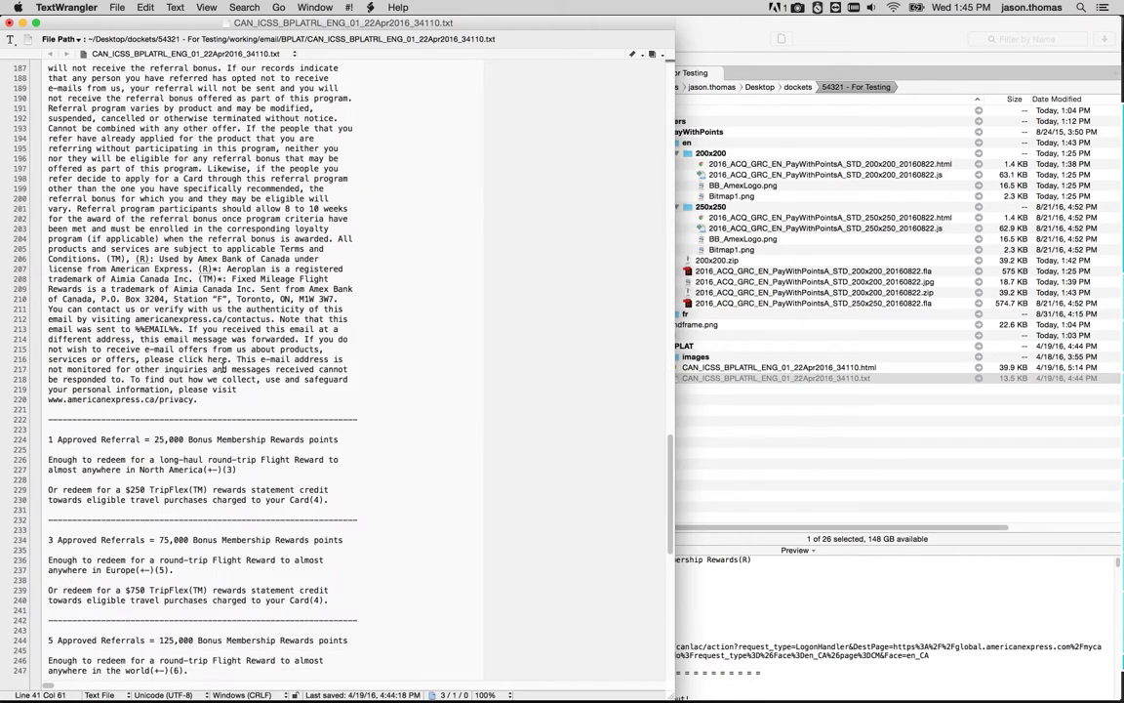
Convert the clipboard text to upper case with Swappy's clipboard formatting.
scroll(222, 367, up, 20)
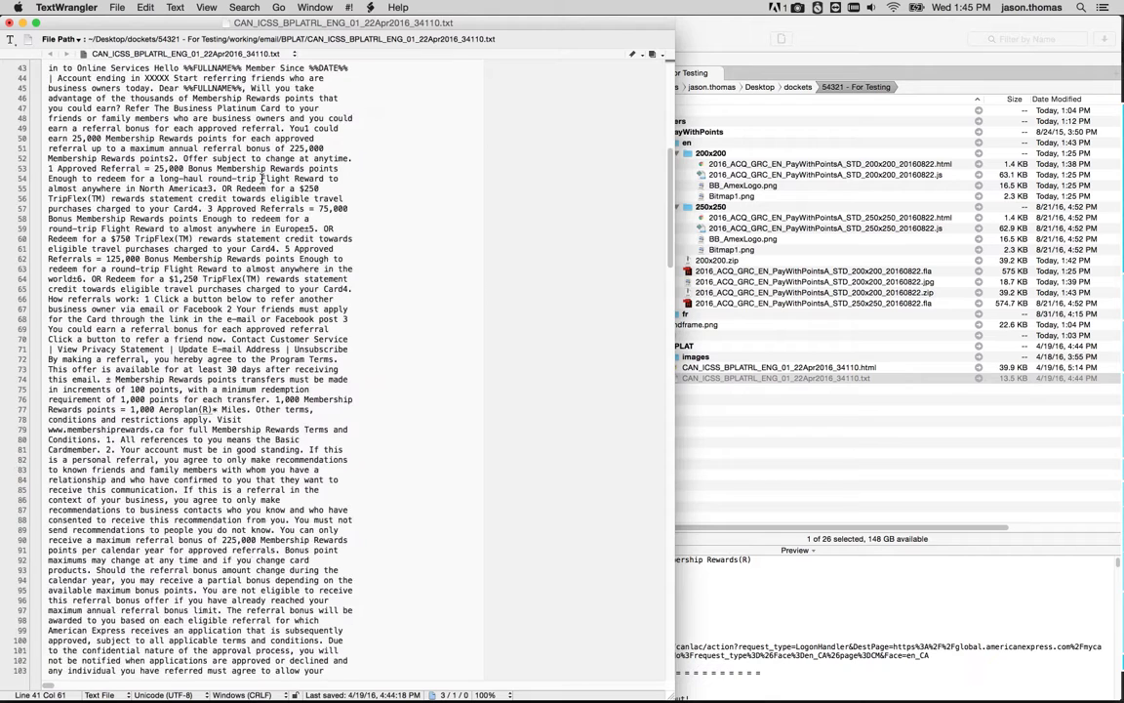
mouse_move(1122, 434)
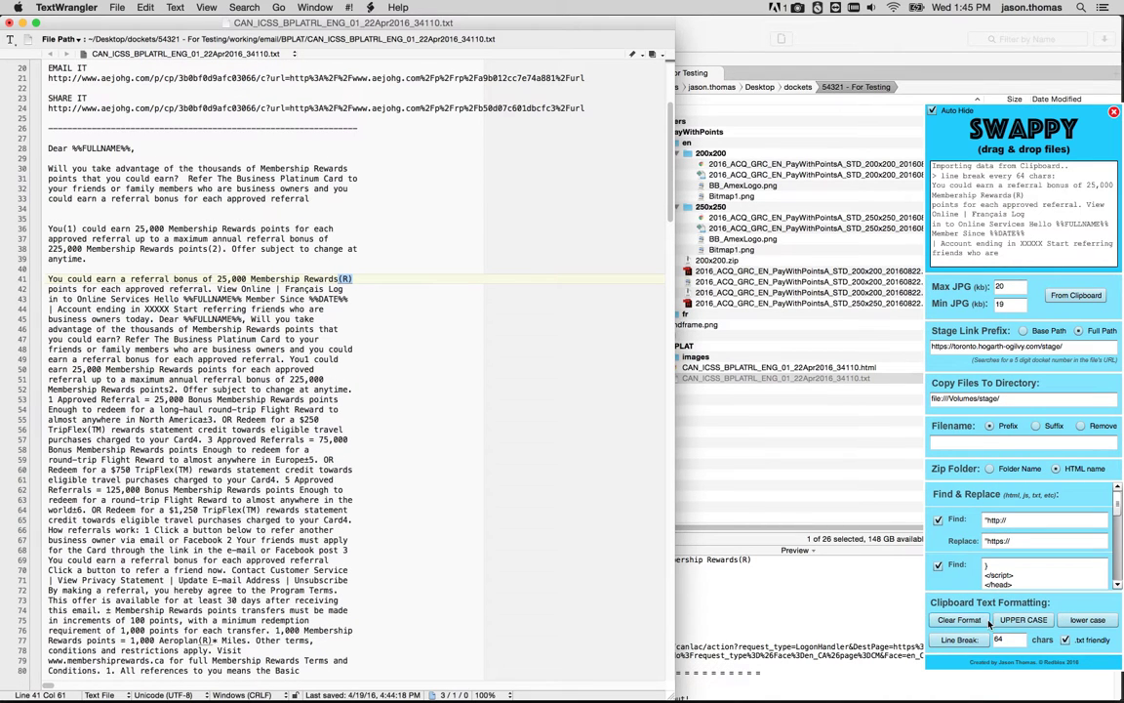
click(1027, 622)
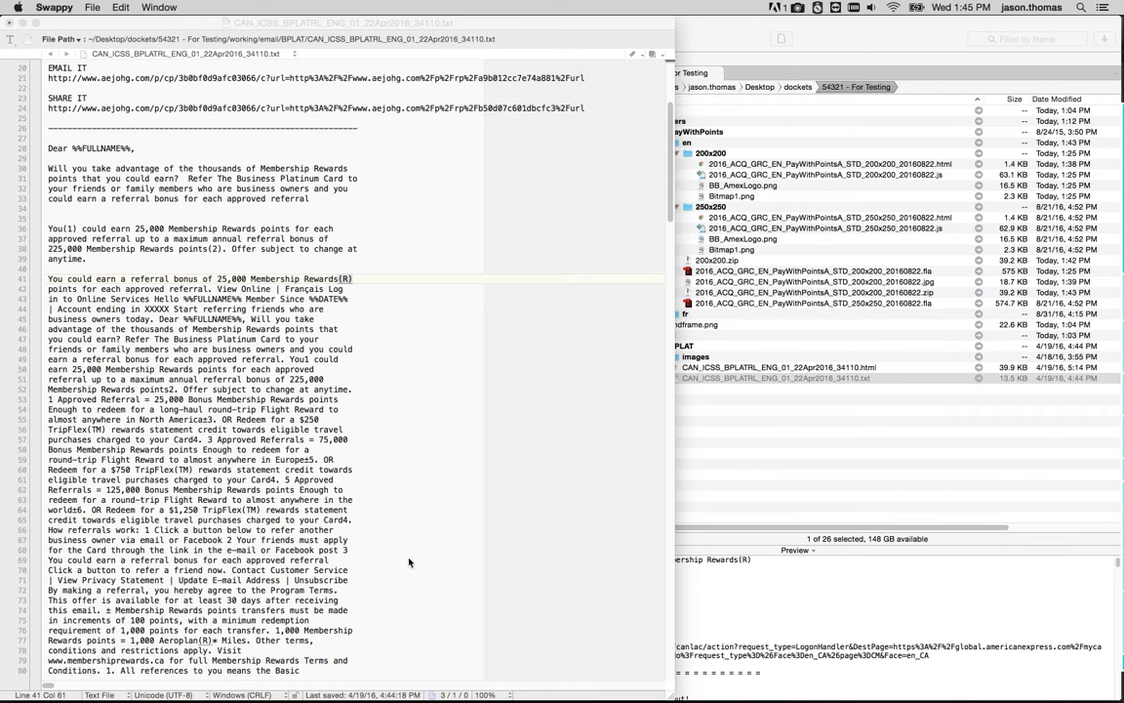
click(50, 279)
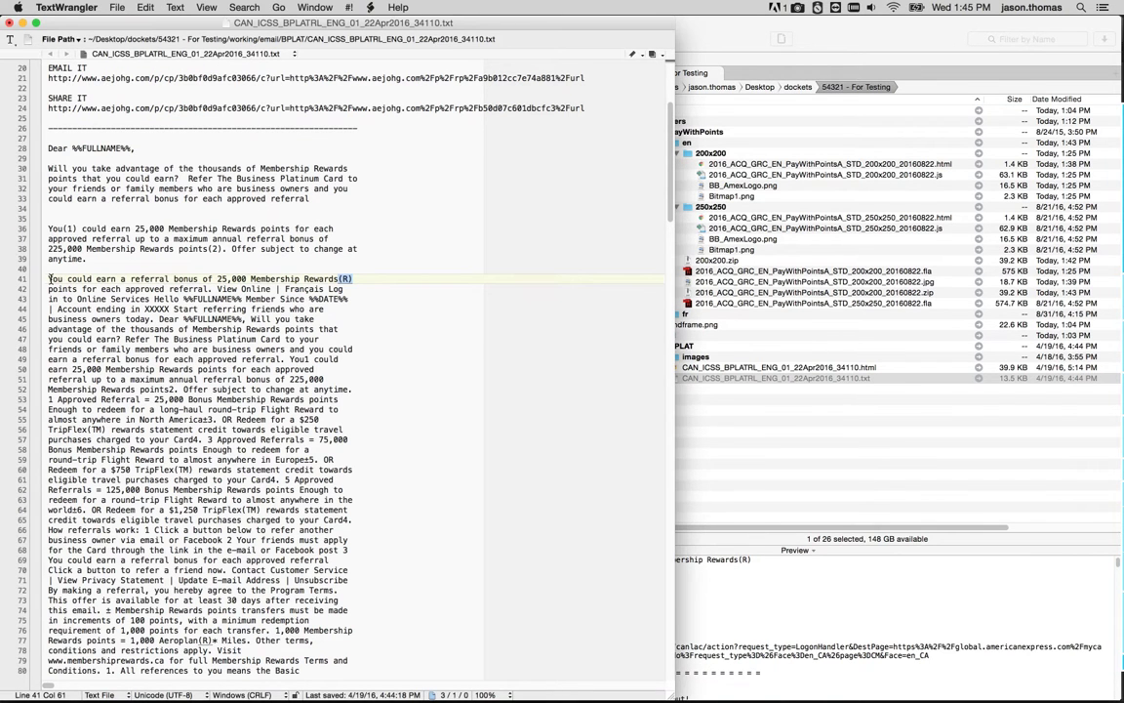
click(50, 279)
scroll(325, 501, down, 20)
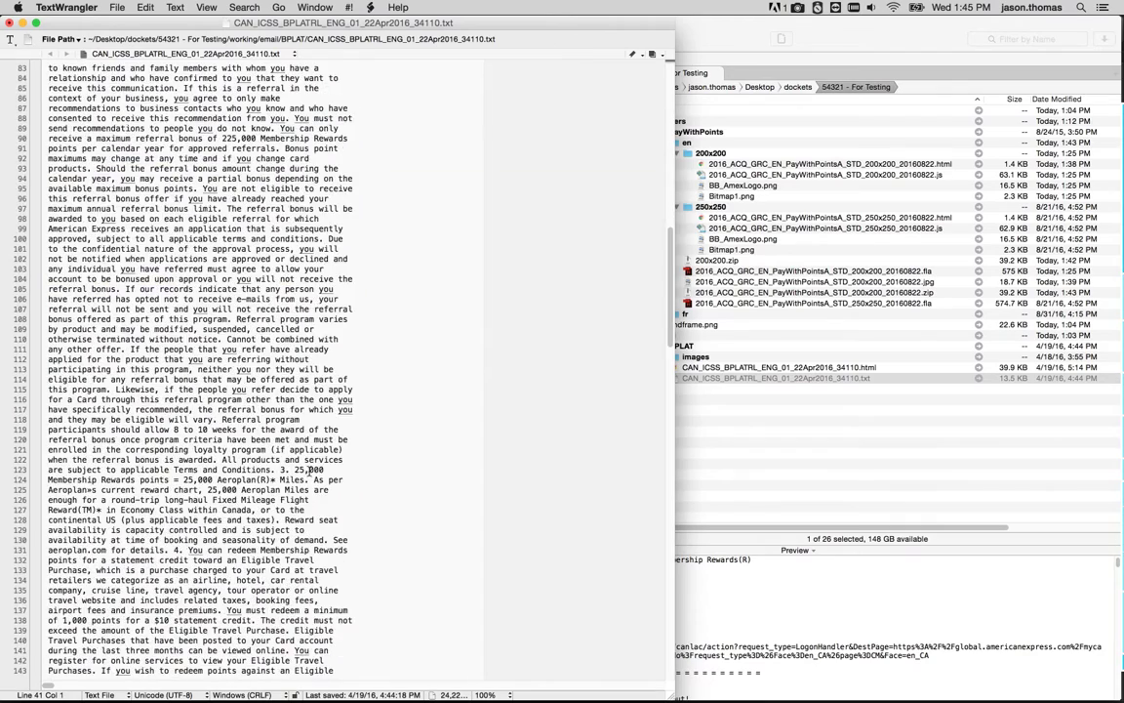
scroll(325, 501, down, 16)
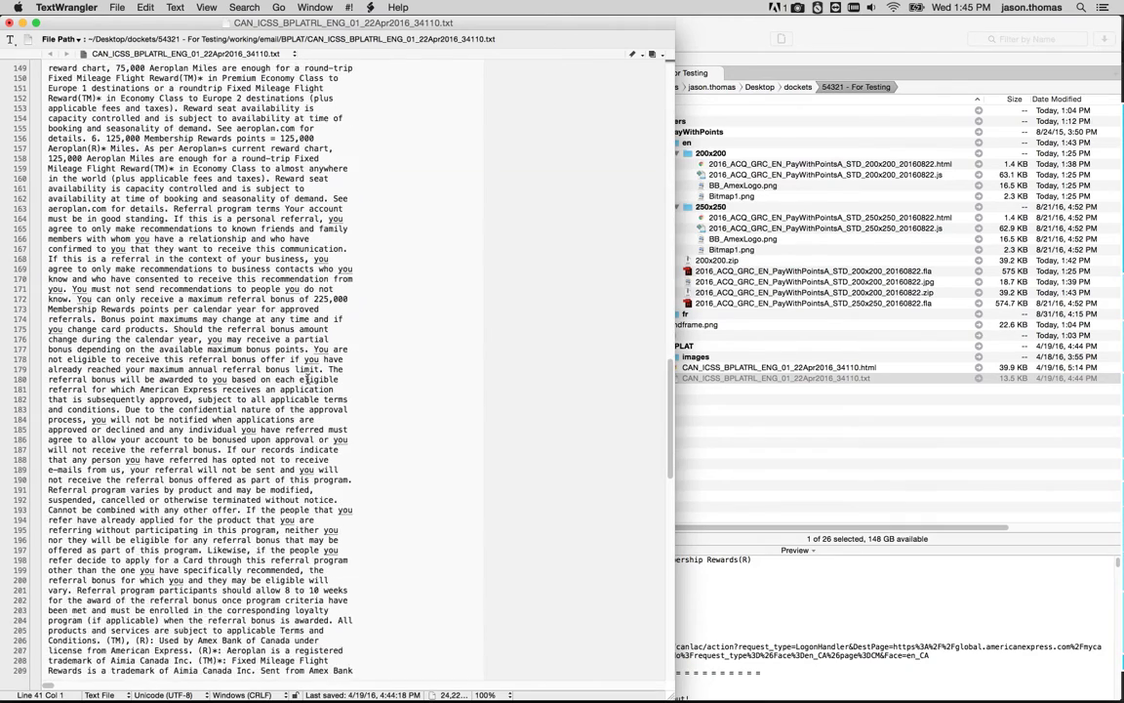
shift+click(343, 592)
key(super+v)
key(super+z)
mouse_move(1122, 538)
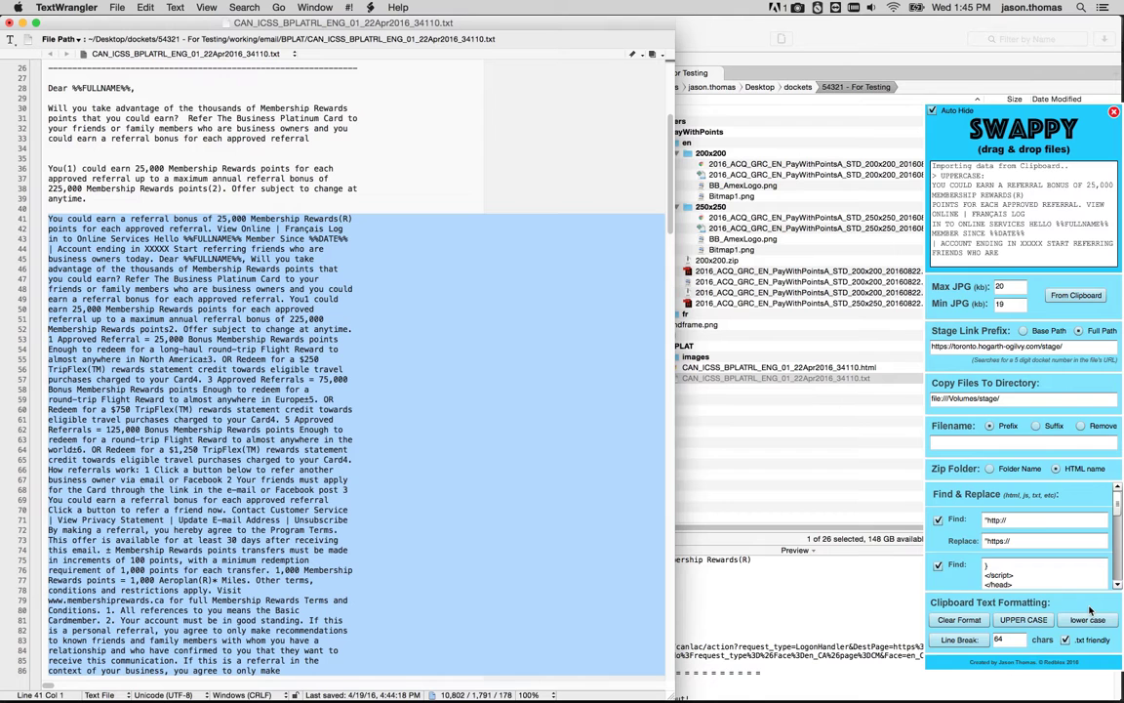
key(BackSpace)
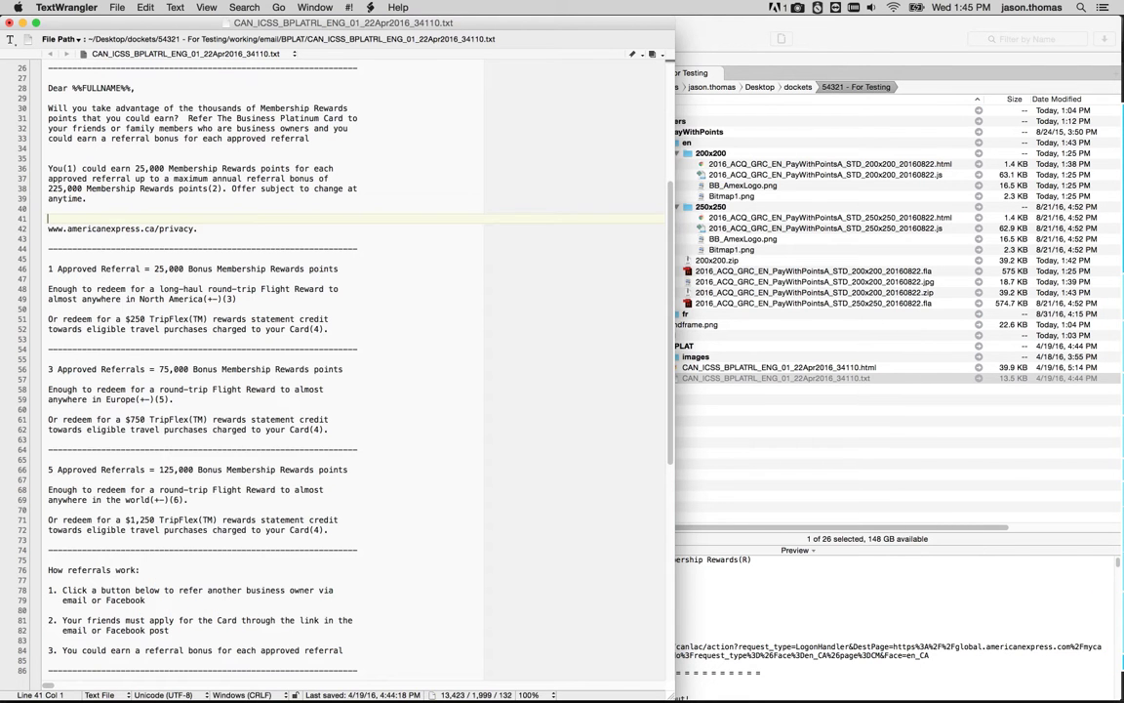
drag(198, 228, 13, 230)
mouse_move(1103, 439)
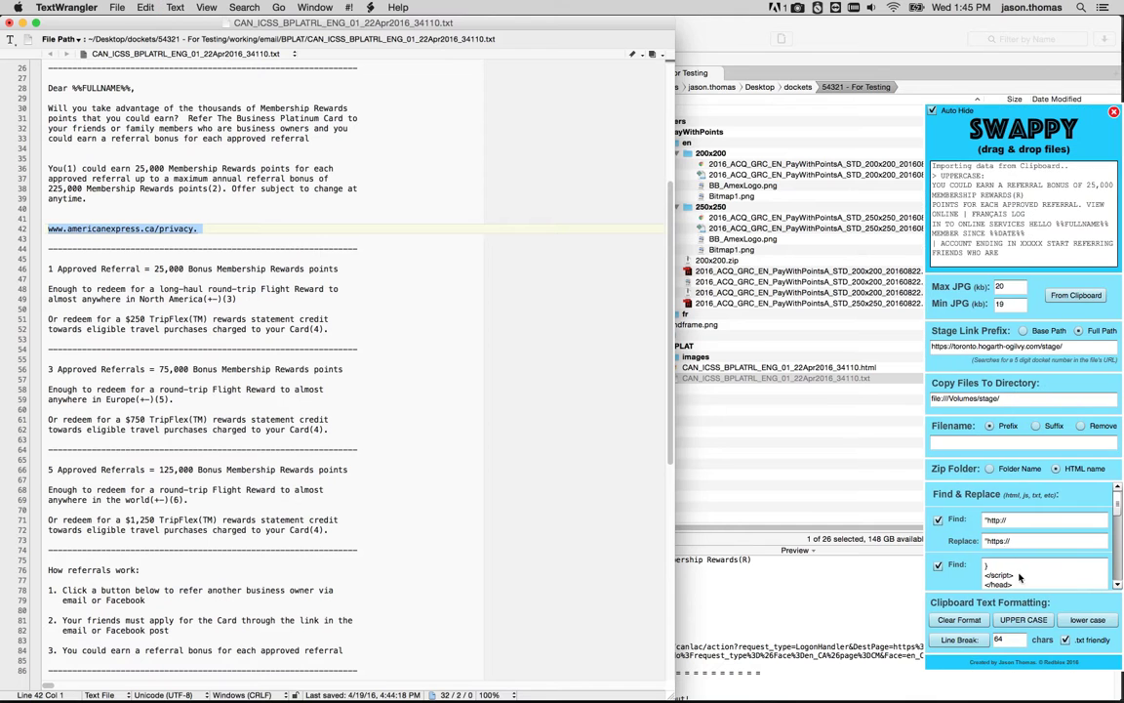
click(1037, 622)
click(117, 213)
key(super+v)
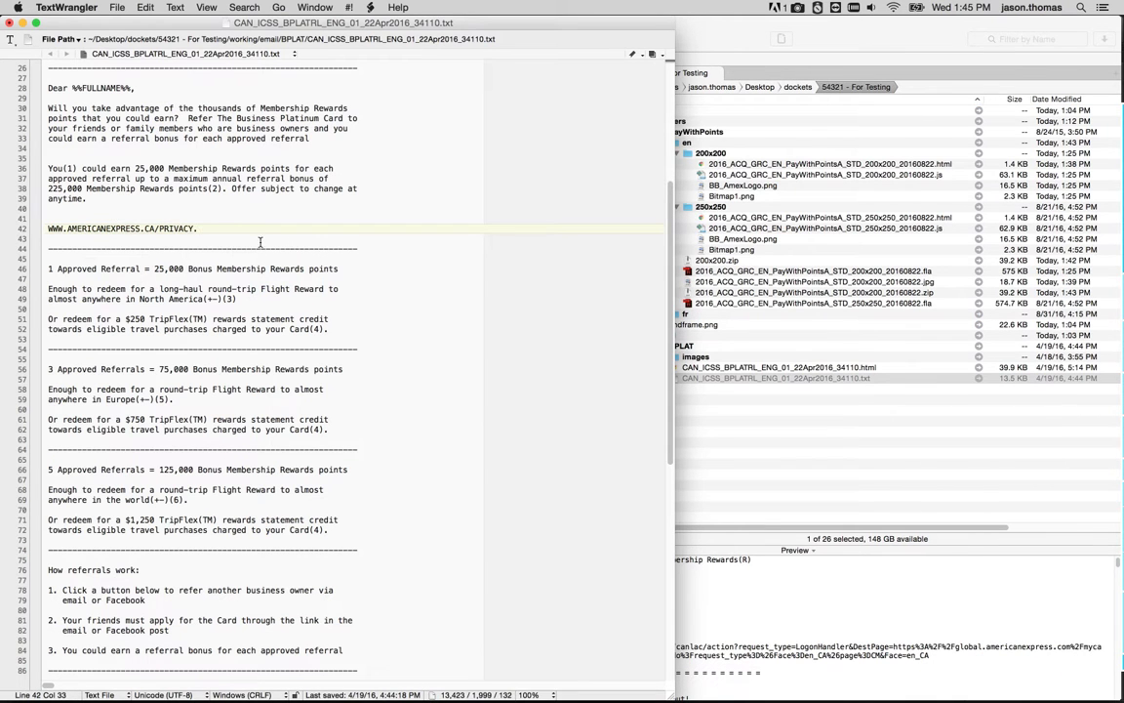
Switch to Path Finder and expand the email's BPLAT images folder.
mouse_move(1112, 507)
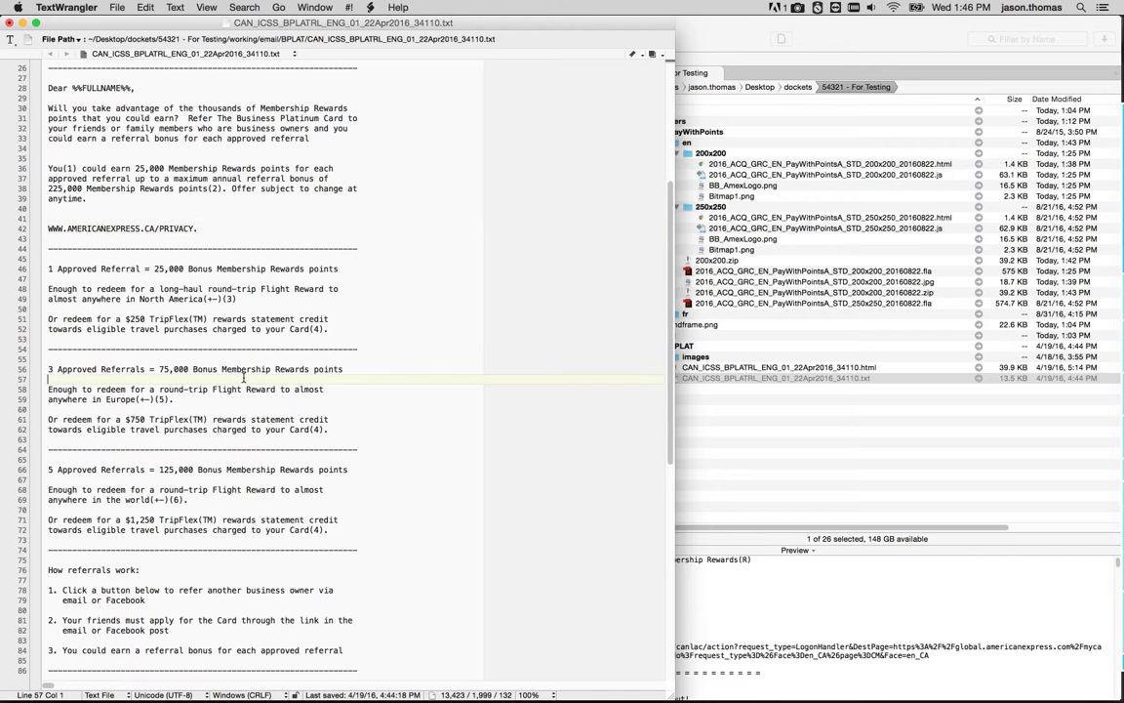
click(219, 398)
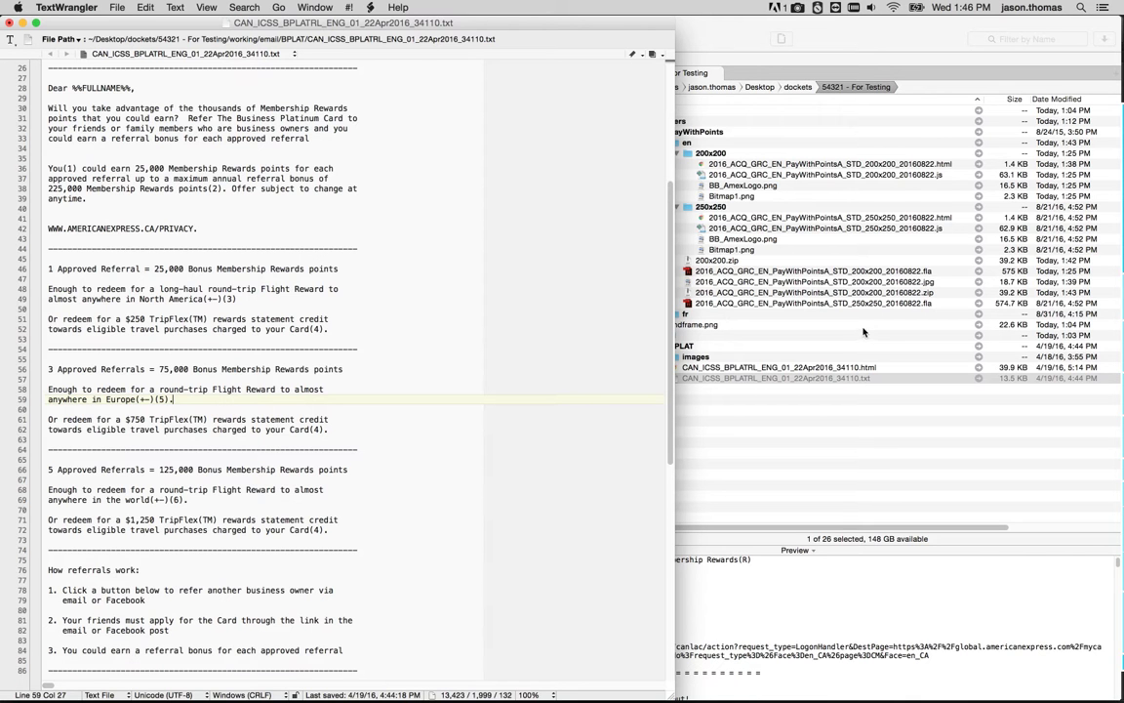
mouse_move(1122, 378)
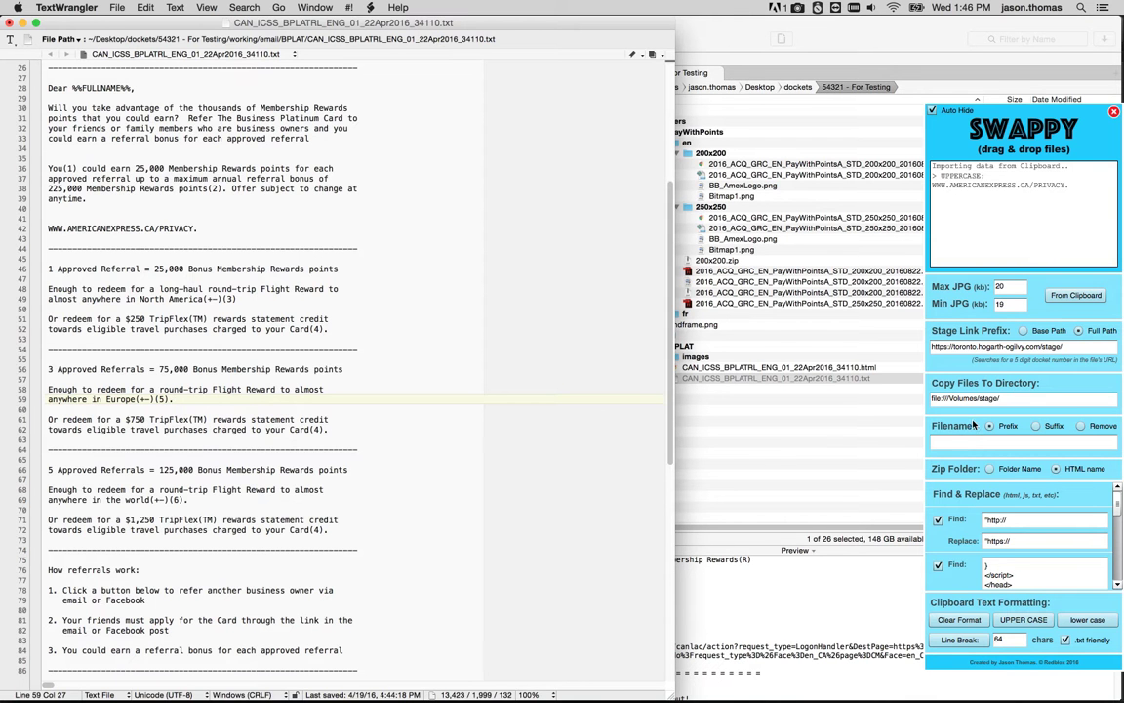
click(747, 363)
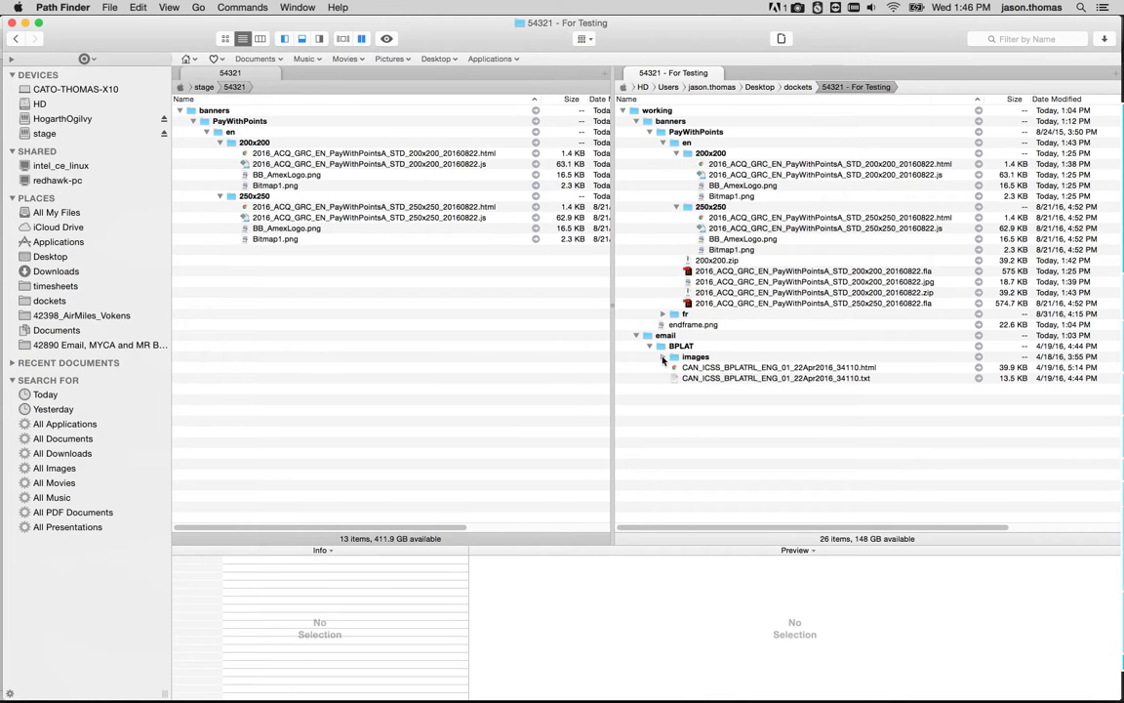
click(665, 357)
scroll(886, 400, down, 2)
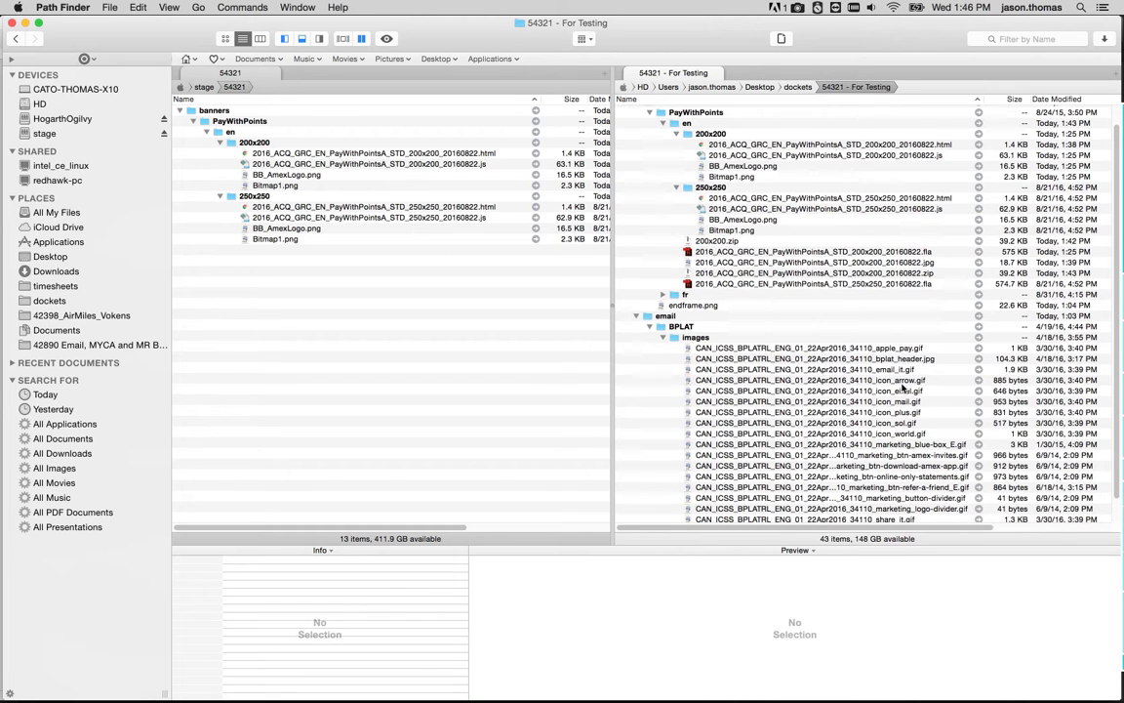
Copy the CAN_ICSS_BPLATRL_ENG_01_22Apr2016_34110_ prefix from apple_pay.gif's name into Swappy's Filename field with Remove selected.
click(864, 350)
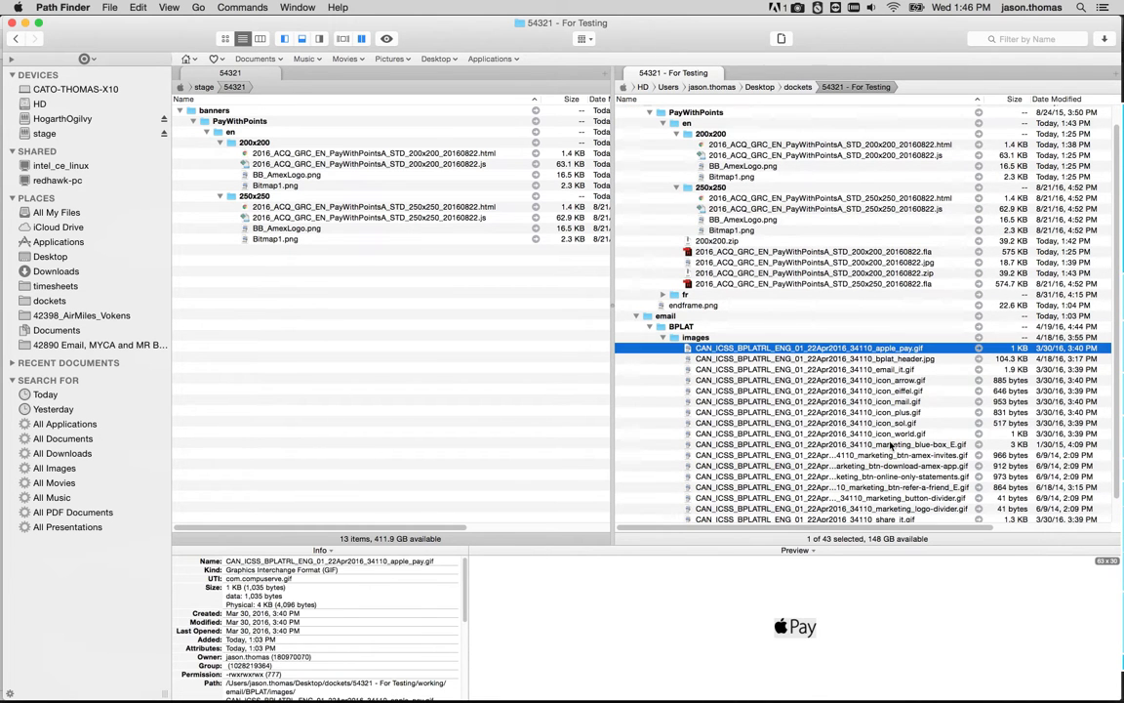
shift+click(908, 445)
click(872, 350)
click(872, 350)
drag(877, 349, 696, 354)
key(super+c)
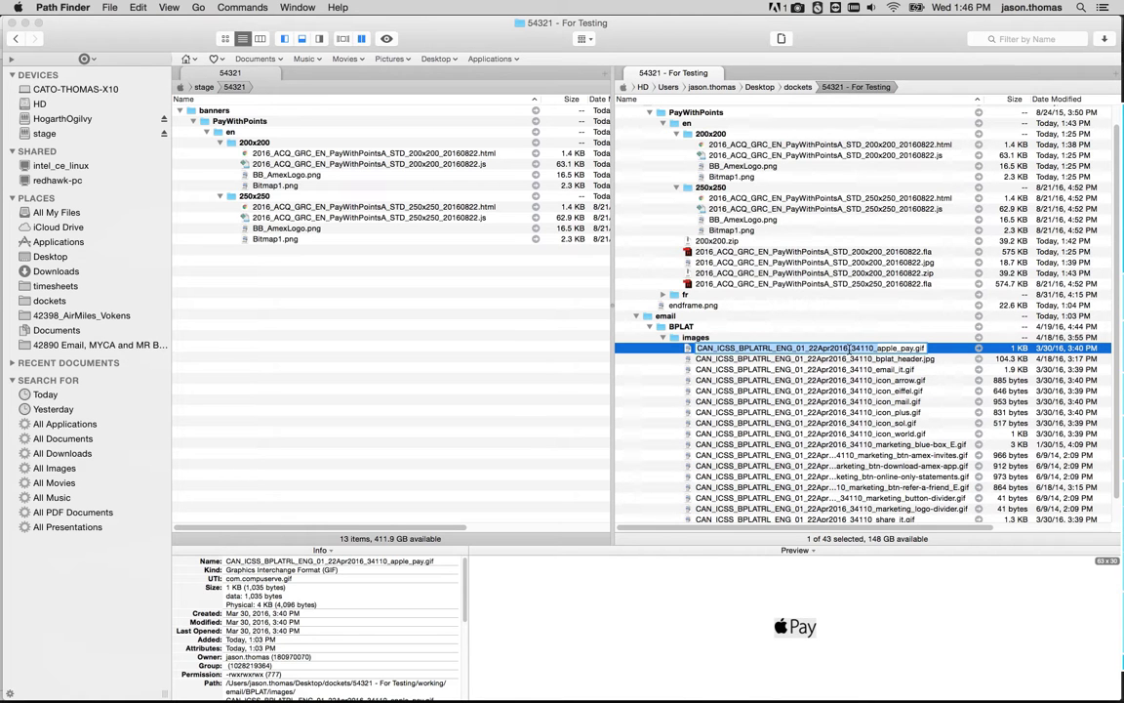
mouse_move(1098, 431)
click(939, 446)
key(super+v)
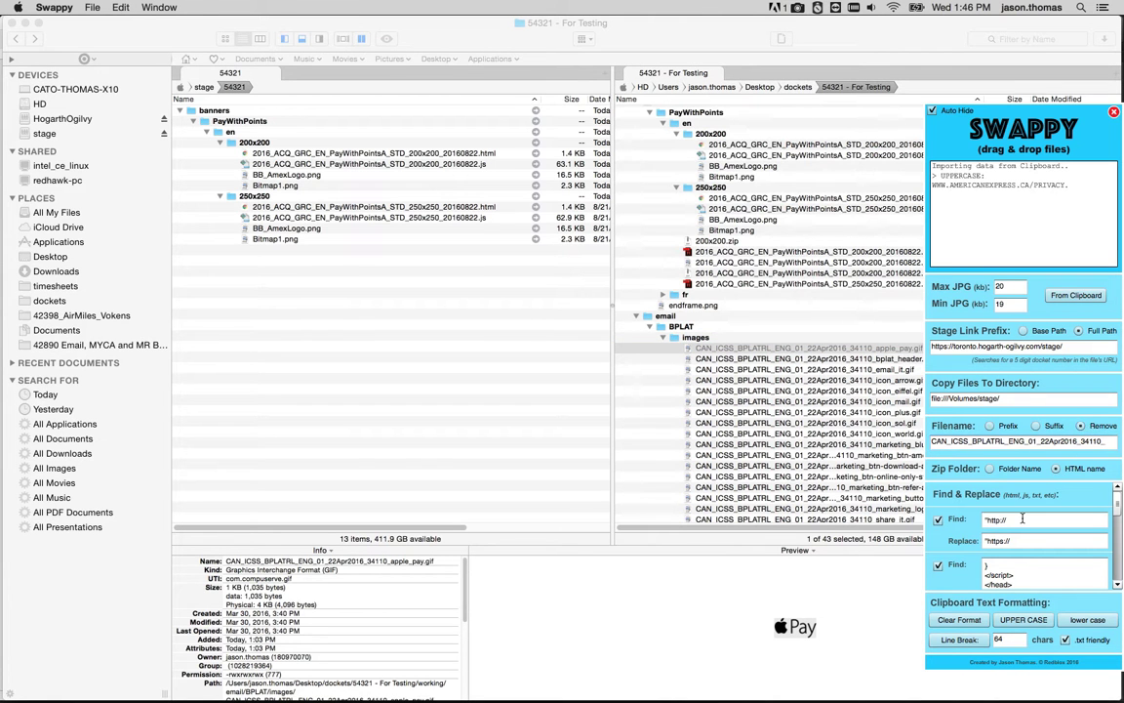
Drag the nine prefixed image files from apple_pay.gif to icon_world.gif onto Swappy to strip the prefix.
click(740, 361)
click(760, 347)
shift+click(824, 433)
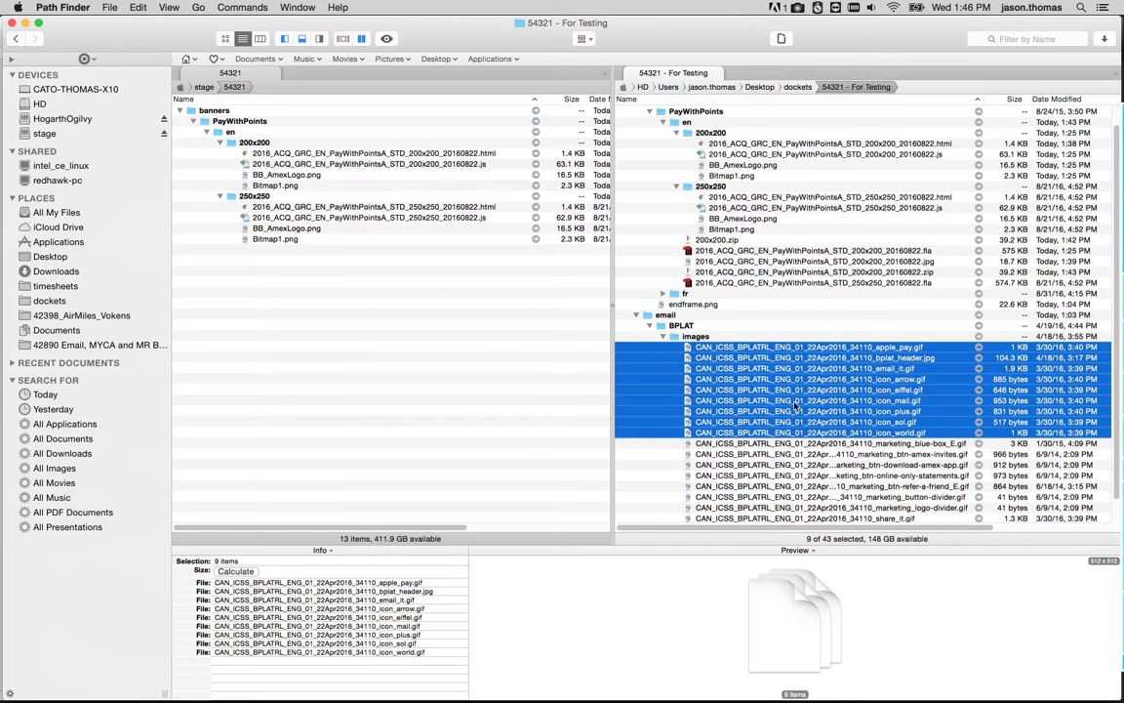
mouse_move(715, 359)
mouse_down()
mouse_move(1112, 395)
mouse_move(1113, 405)
mouse_move(1005, 442)
mouse_up()
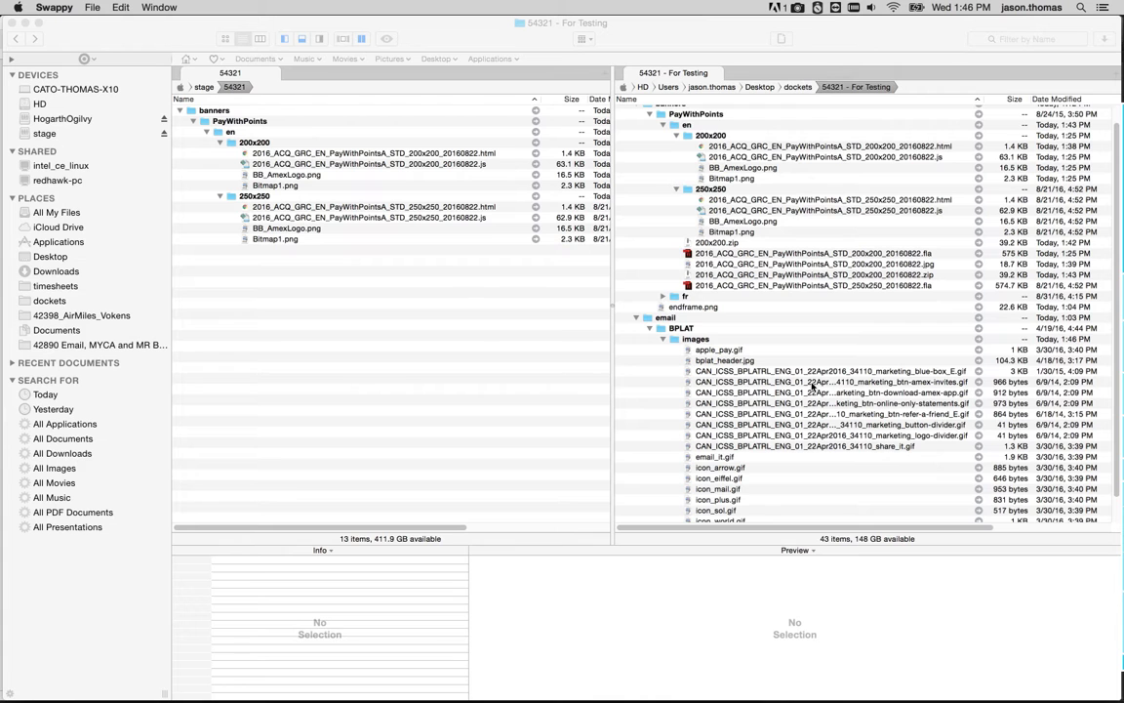
Set Swappy's Filename option to Prefix with CAN_ICSS_BPLATRL_ENG_01_23Apr2016_34110_.
scroll(673, 386, down, 2)
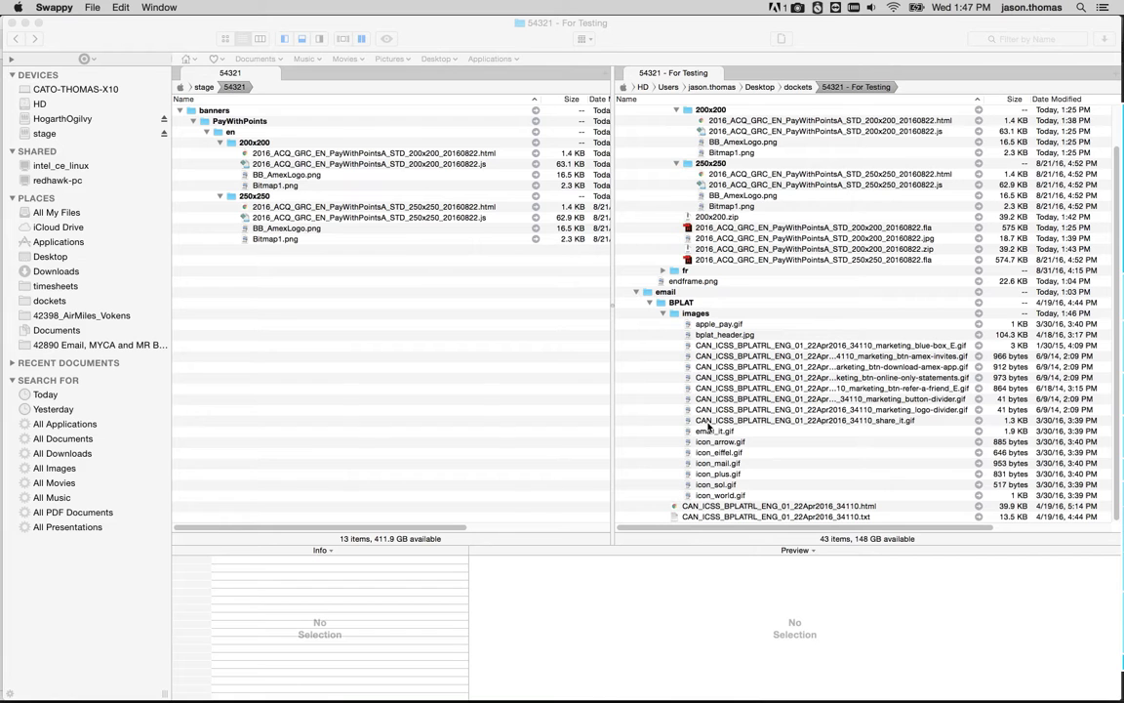
mouse_move(968, 480)
click(1044, 444)
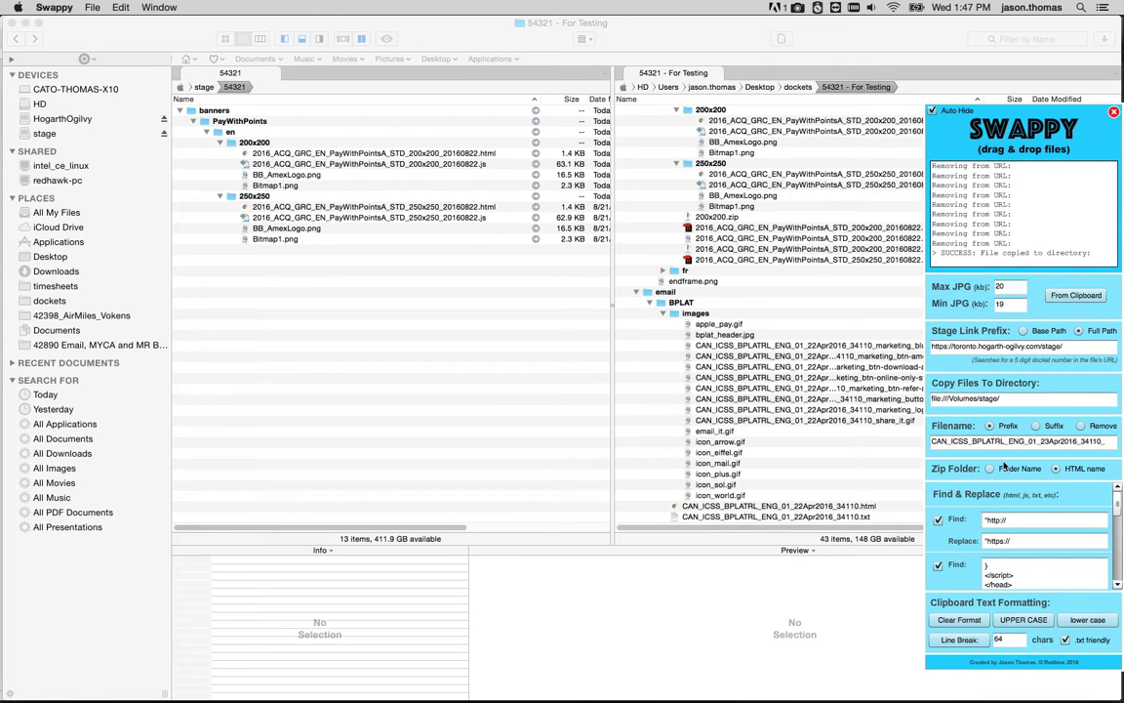
Select the nine unprefixed images and drag them onto Swappy to copy them with the 23Apr2016 prefix.
click(717, 324)
shift+click(722, 335)
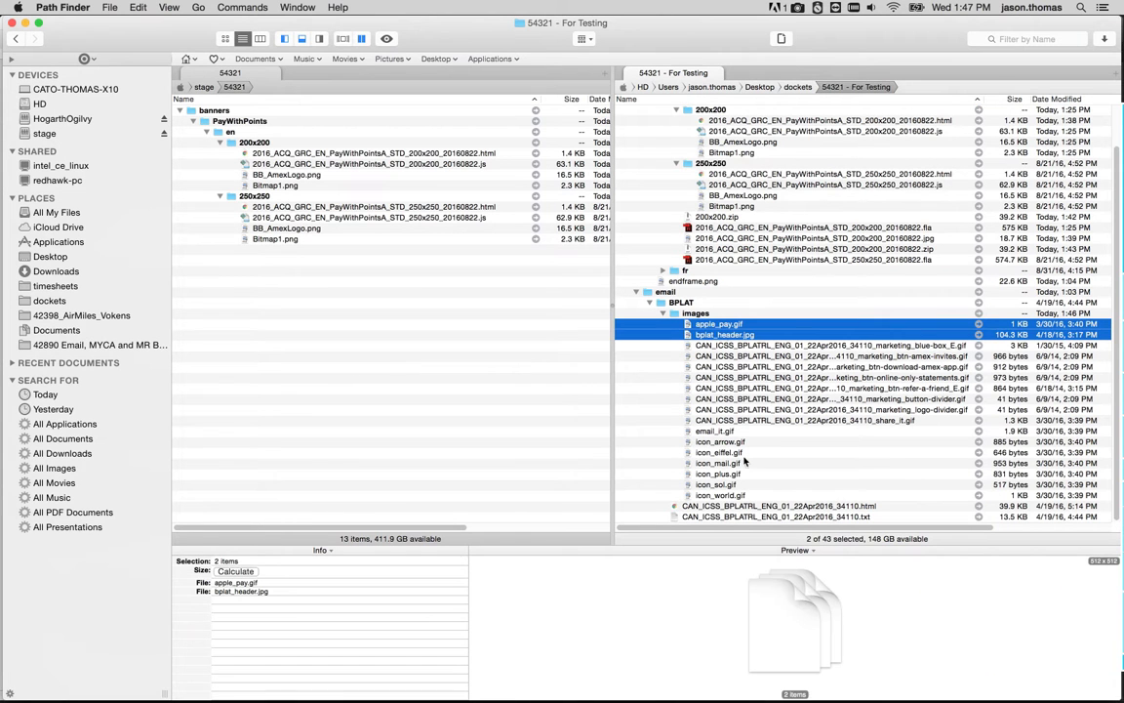
super+click(714, 430)
super+click(719, 442)
super+click(720, 452)
super+click(718, 463)
super+click(718, 473)
super+click(717, 484)
super+click(720, 494)
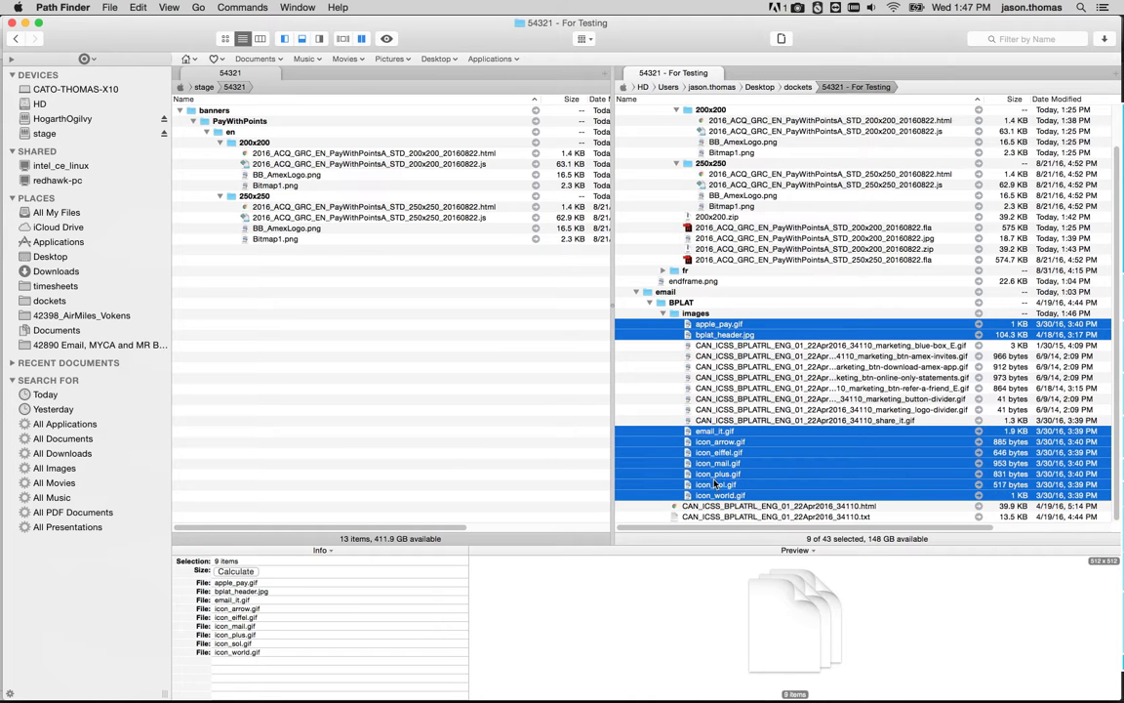
drag(1121, 425, 954, 446)
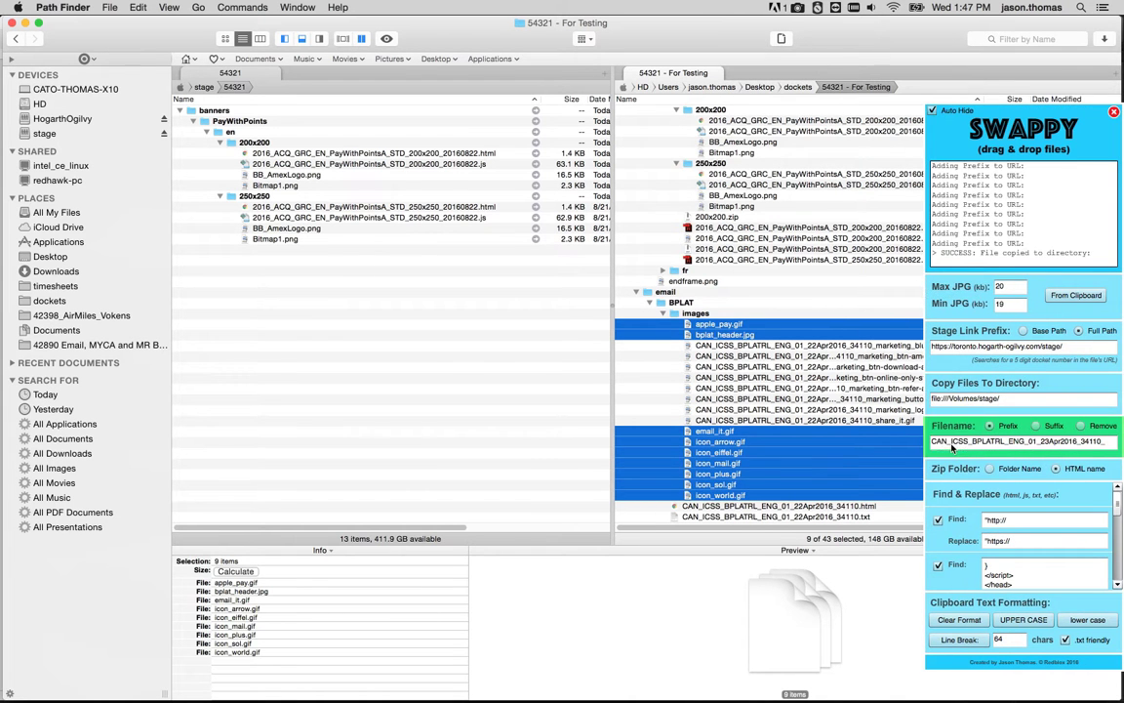
Delete the nine selected unprefixed image files.
scroll(806, 383, down, 3)
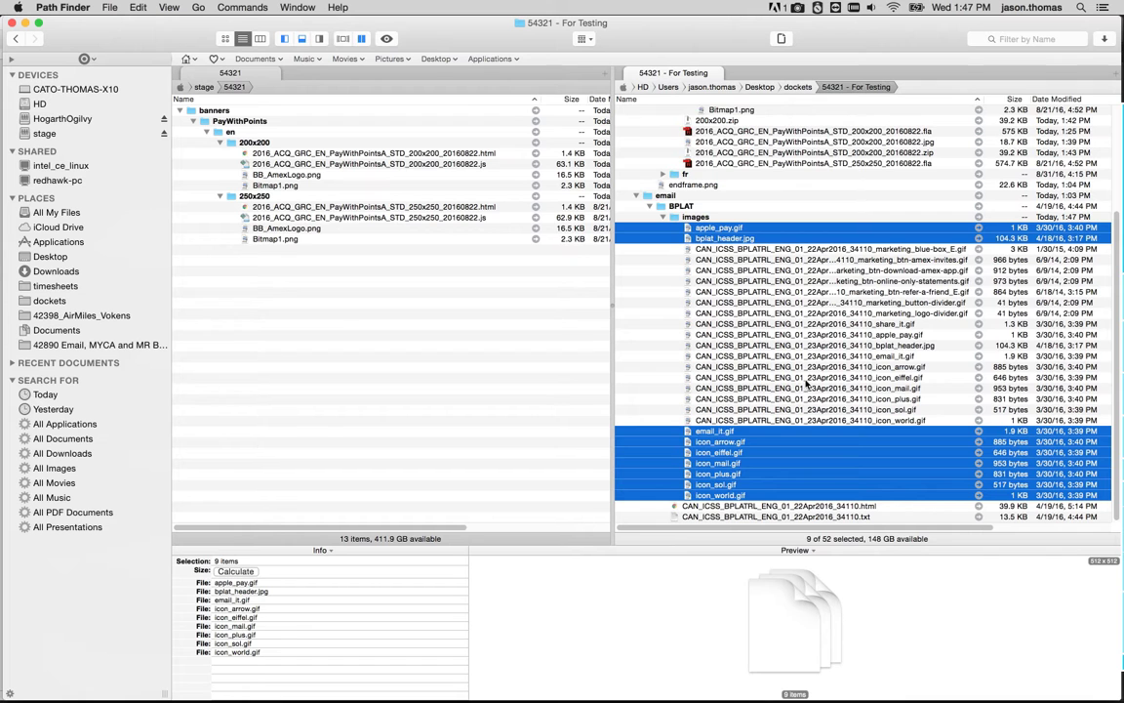
key(super+BackSpace)
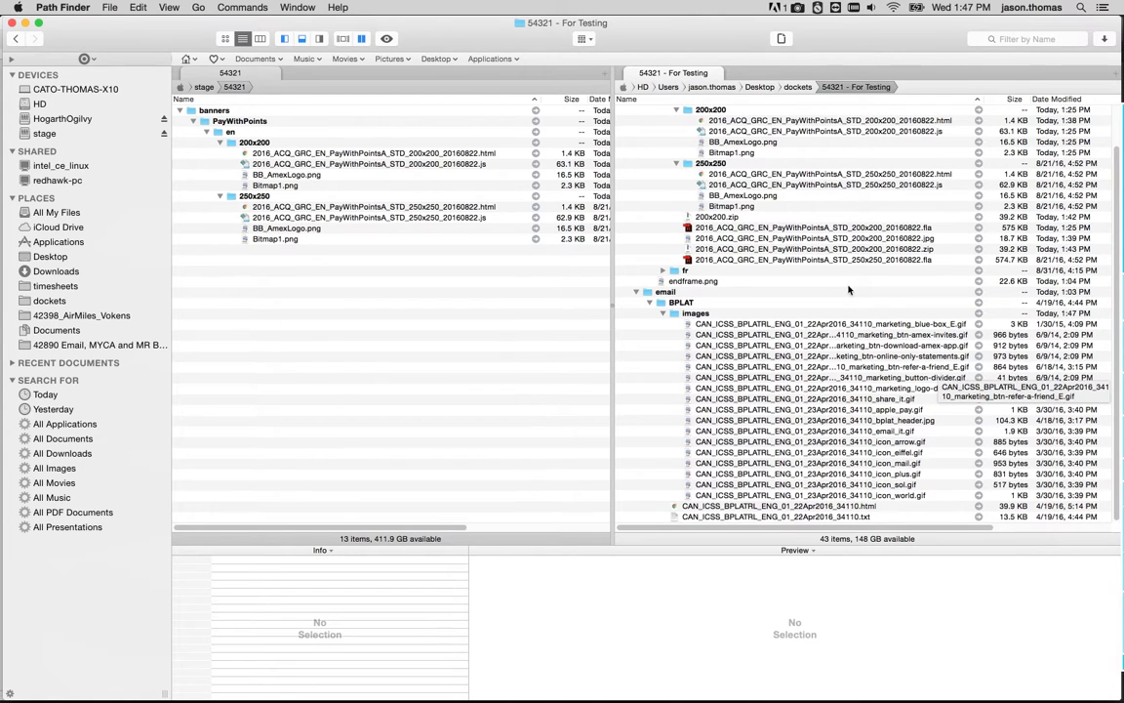
mouse_move(1122, 367)
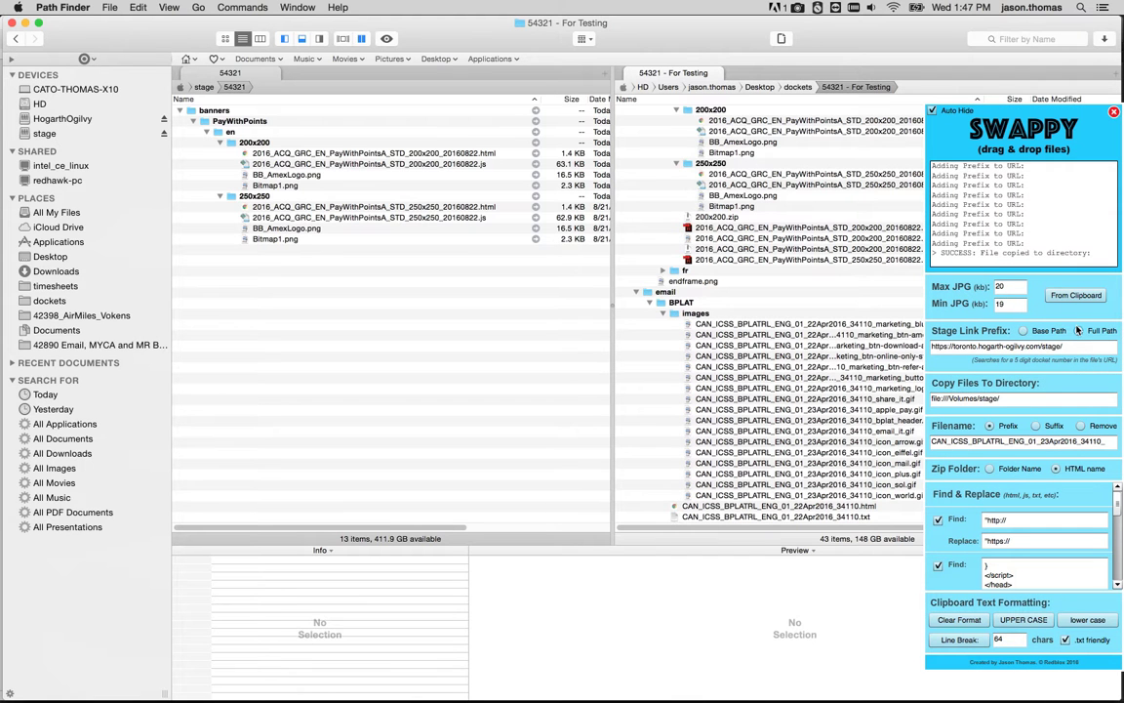